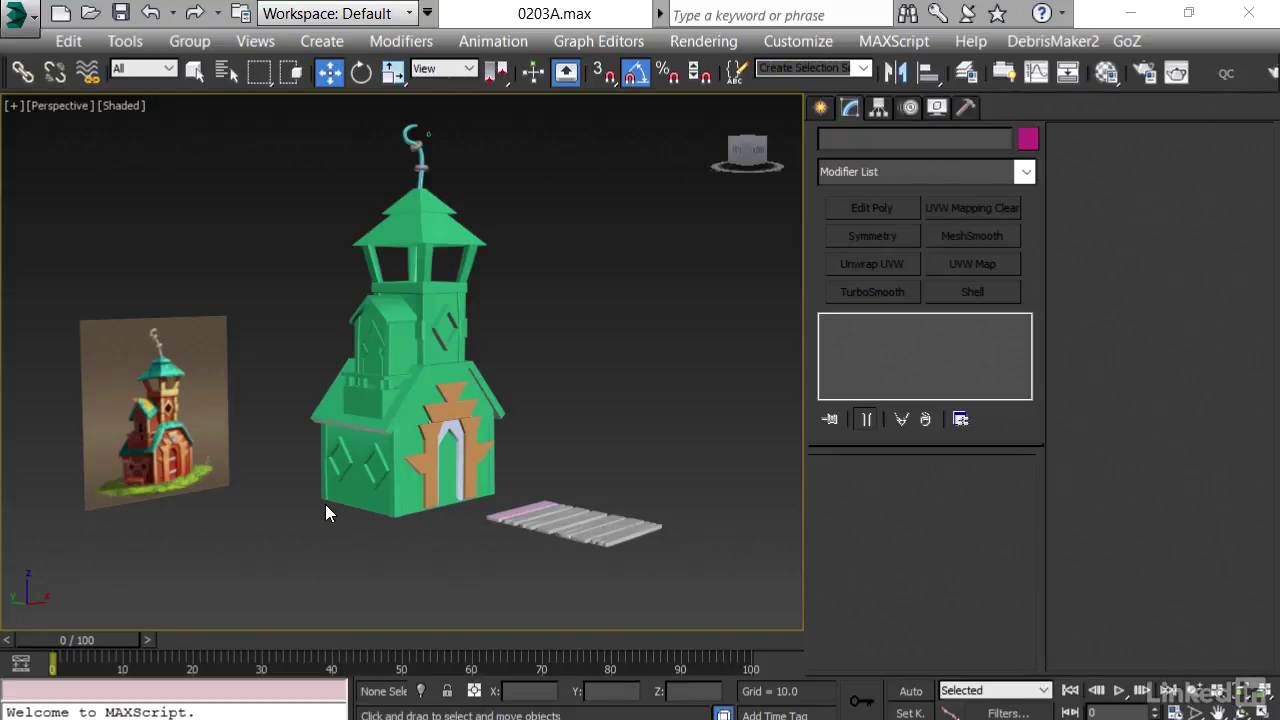
Examine the grey wooden planks lying in front of the tower model up close, with and without edged faces
middle_click_drag(527, 503, 487, 581, "alt")
scroll(487, 581, "up", 3)
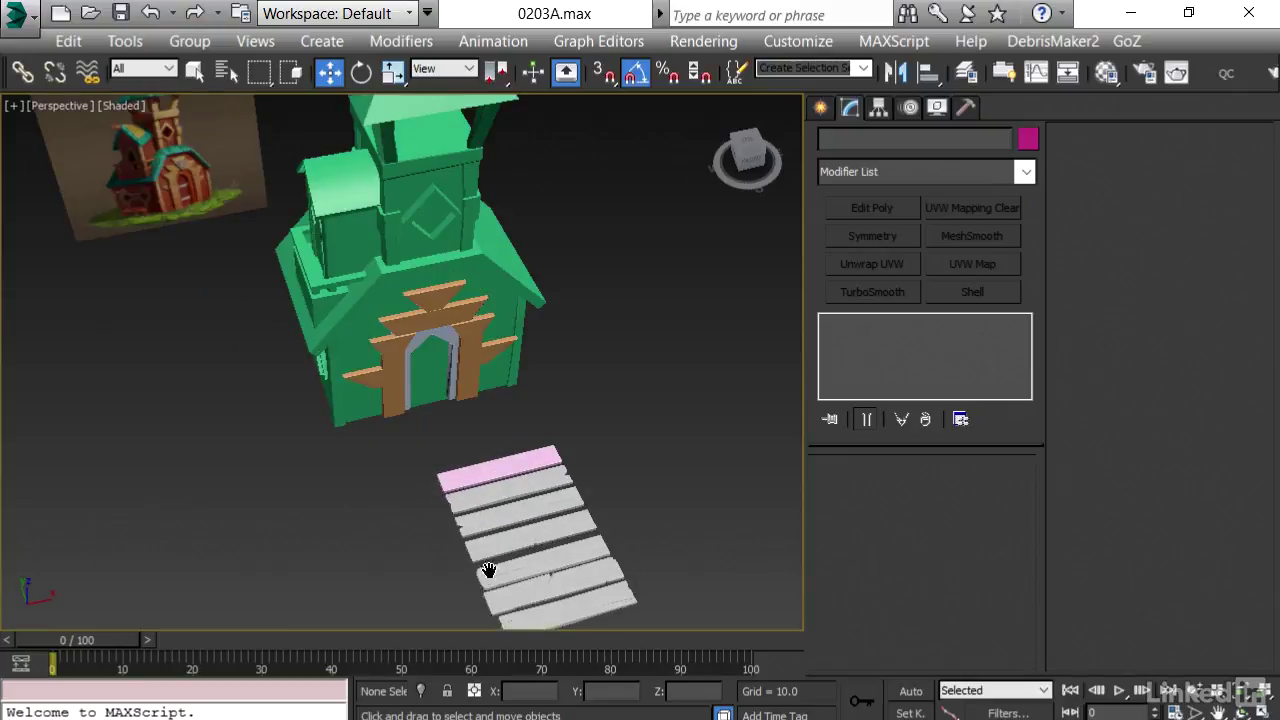
middle_click_drag(480, 527, 440, 340)
scroll(440, 340, "up", 4)
middle_click_drag(523, 412, 459, 430, "alt")
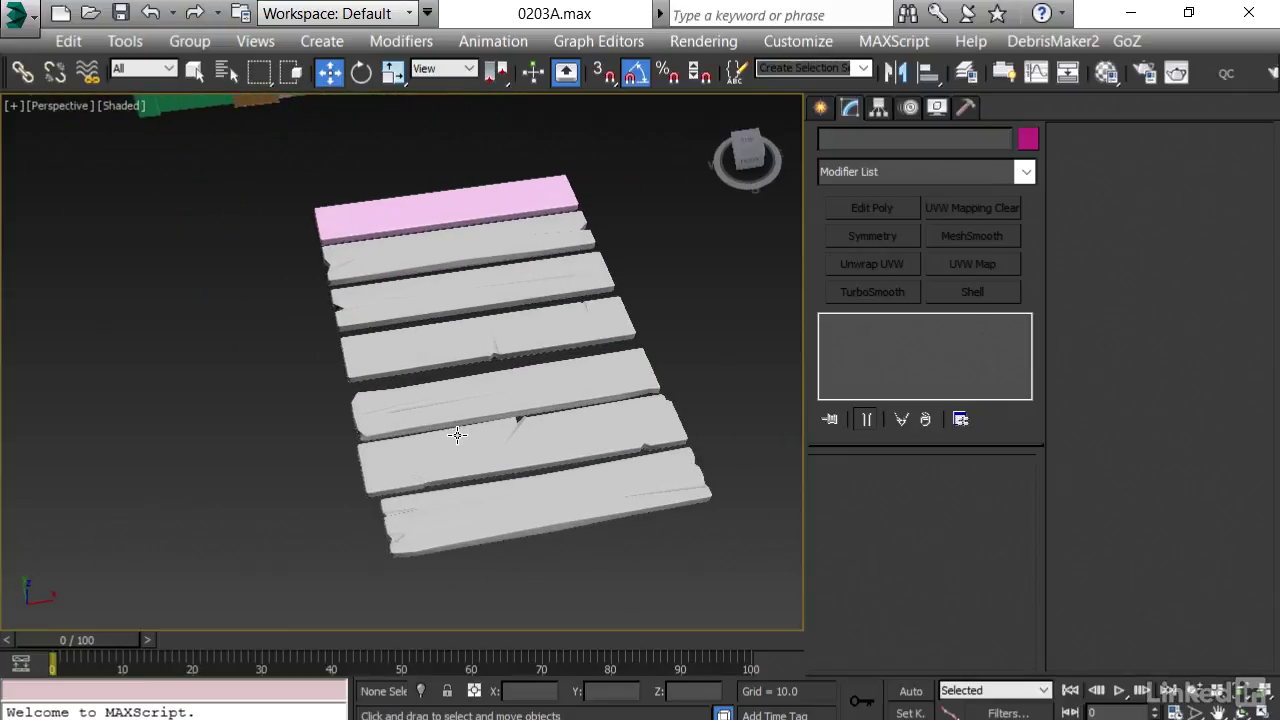
middle_click_drag(536, 338, 529, 374, "alt")
scroll(511, 258, "up", 3)
mouse_move(511, 251)
middle_mouse_down("alt")
mouse_move(480, 229)
mouse_move(457, 320)
middle_mouse_up("alt")
key("F4")
key("F4")
scroll(257, 291, "up", 4)
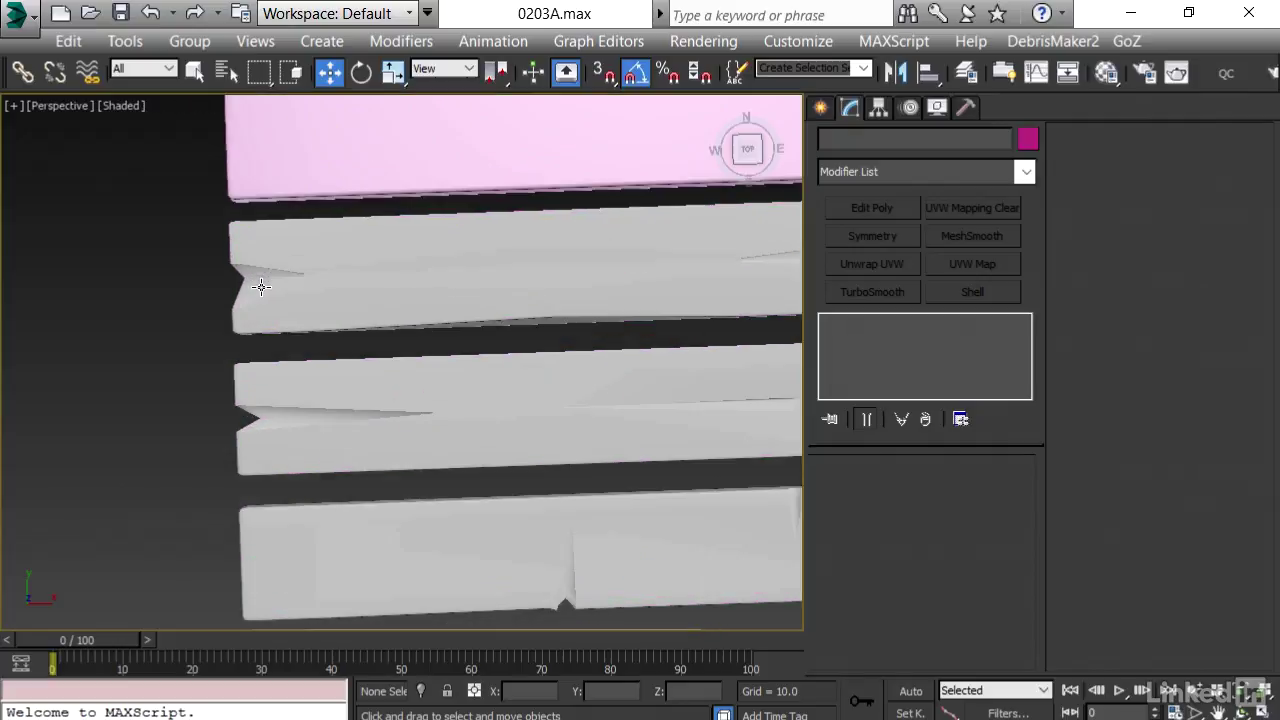
middle_click_drag(333, 291, 49, 280)
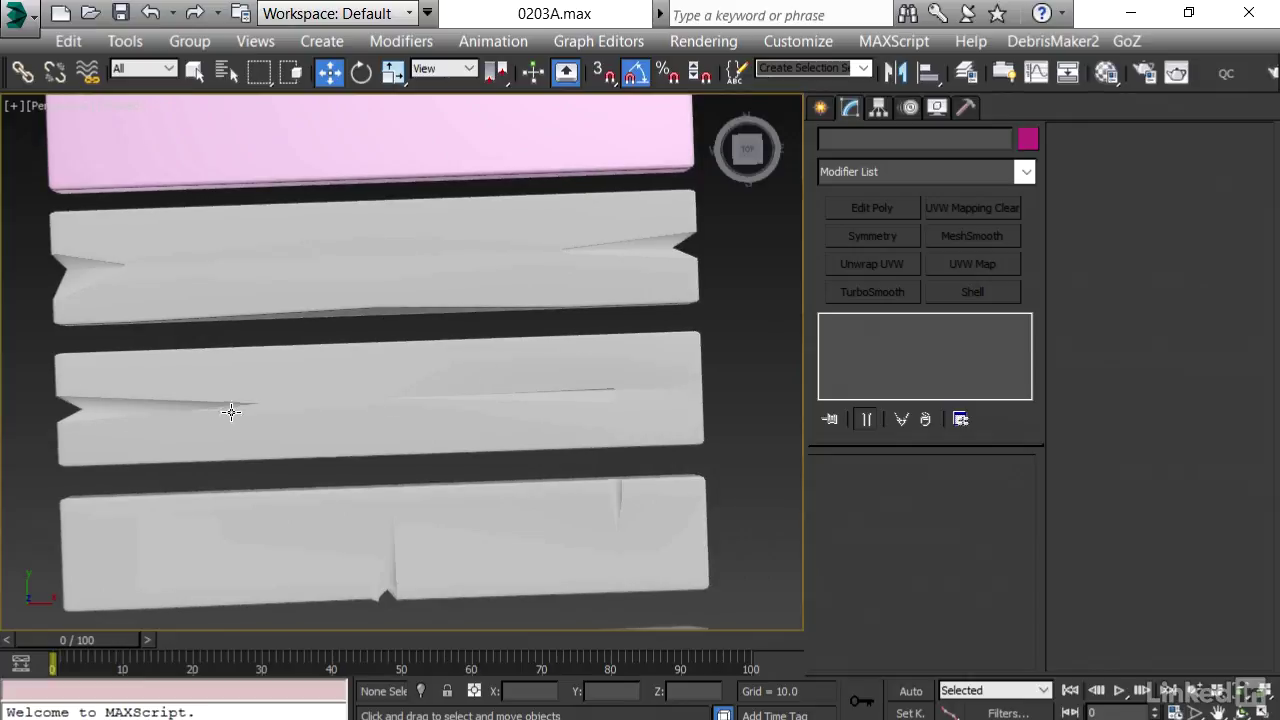
Examine the cracks and notches on each plank of the stack from several angles
key("F4")
scroll(588, 404, "up", 1)
middle_click_drag(588, 404, 601, 384, "alt")
key("F4")
middle_click_drag(536, 486, 522, 272)
middle_click_drag(437, 428, 505, 452, "alt")
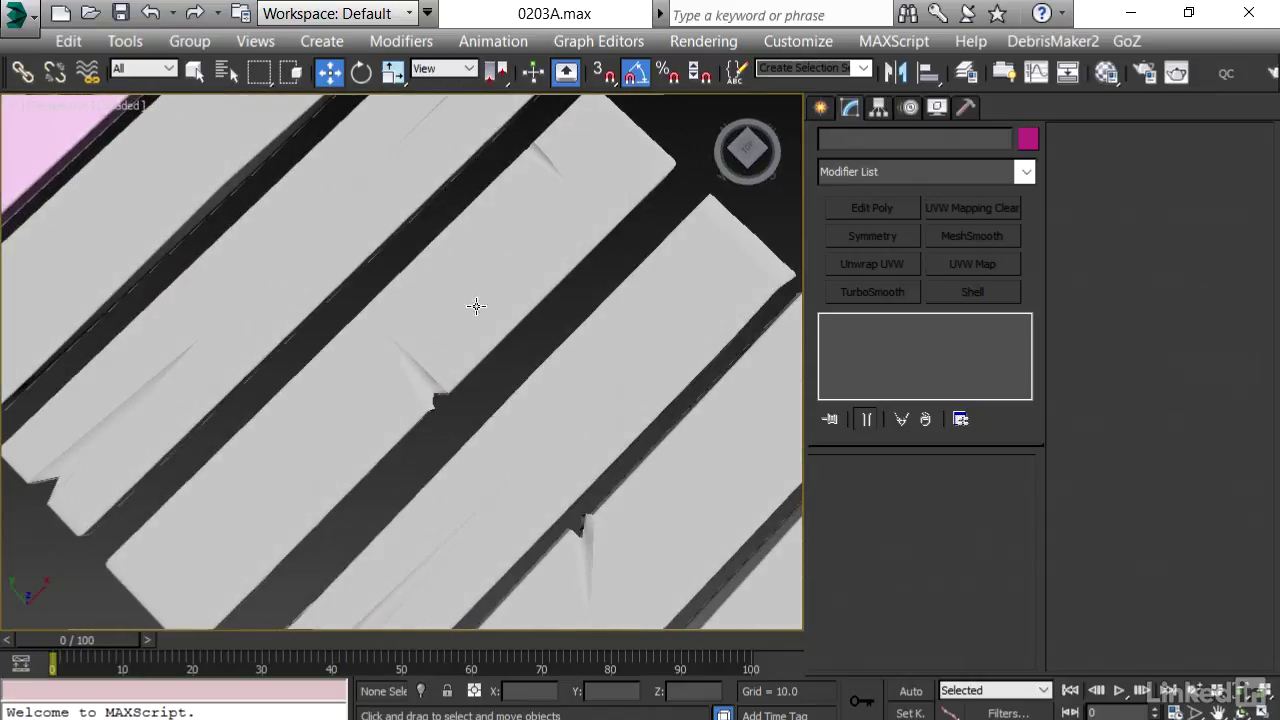
scroll(411, 271, "down", 3)
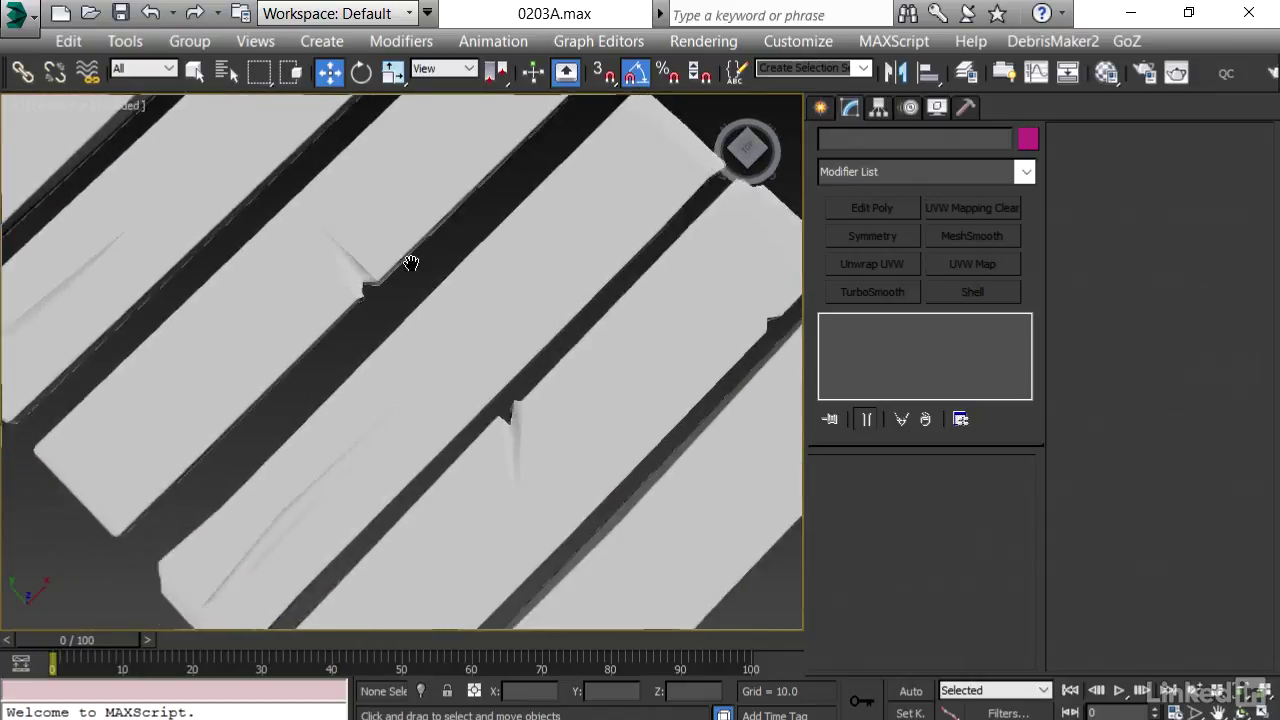
middle_click_drag(325, 403, 398, 367, "alt")
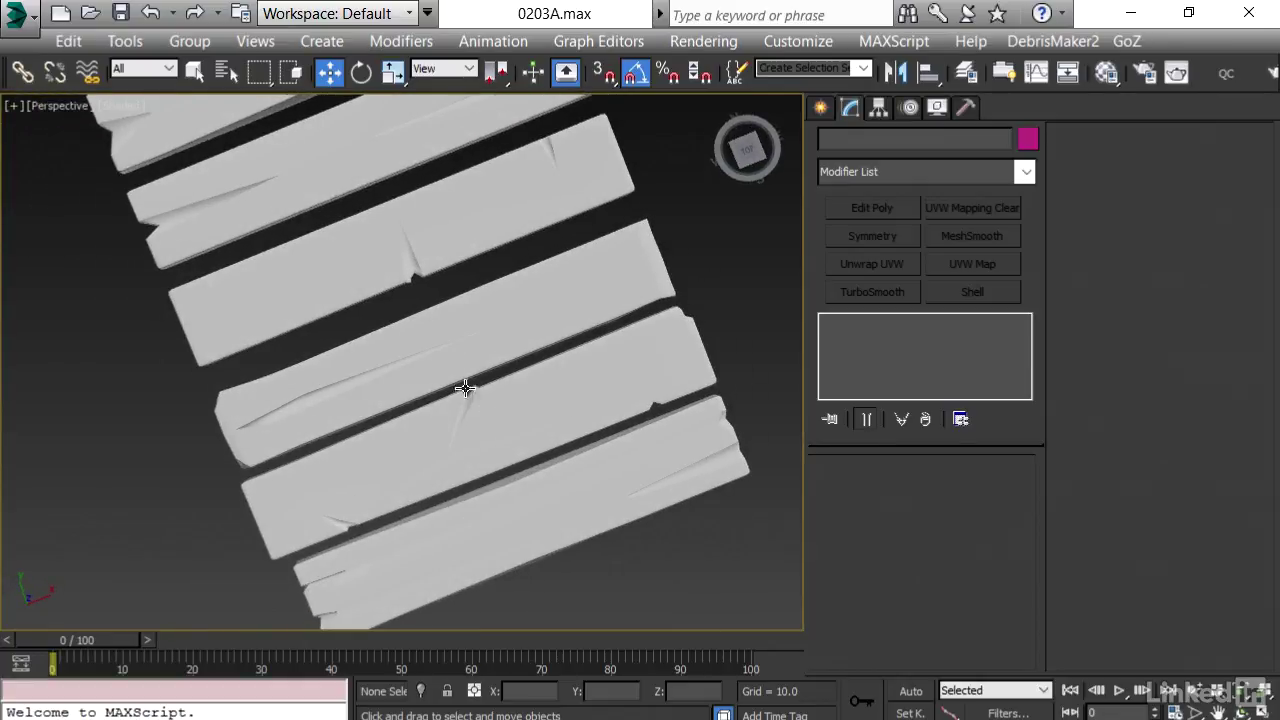
middle_click_drag(690, 380, 566, 324)
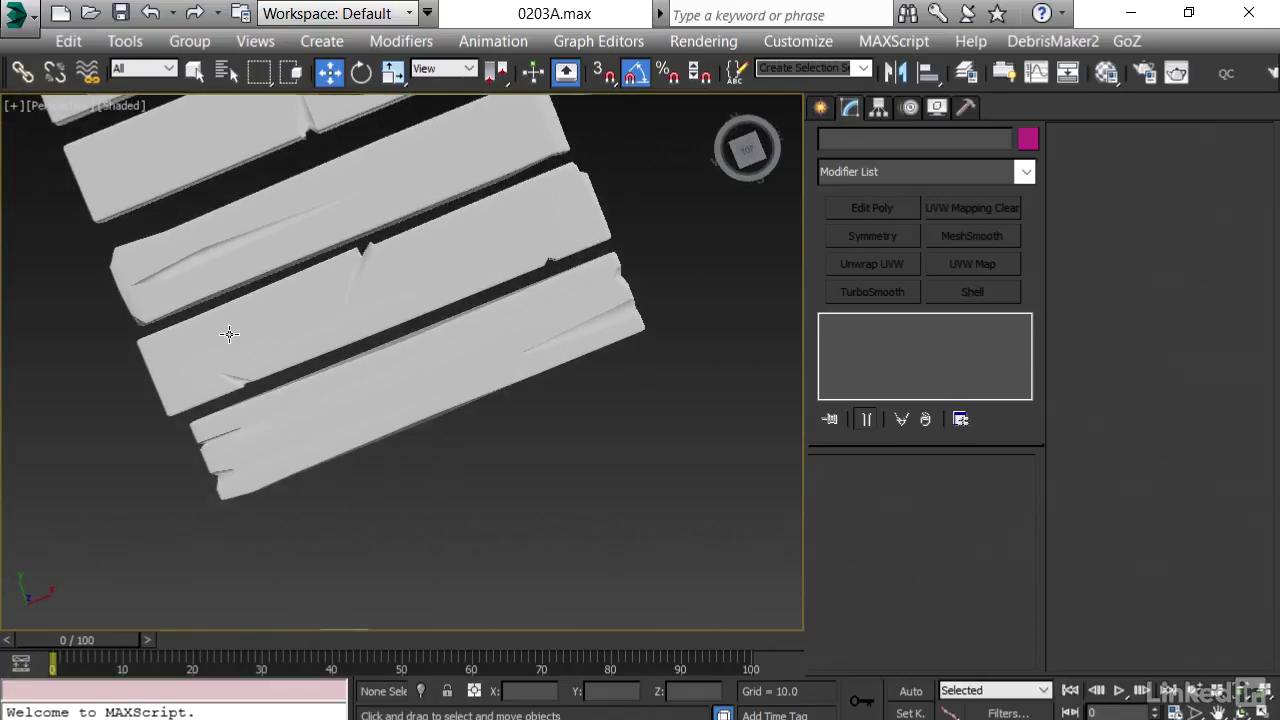
middle_click_drag(229, 334, 314, 538)
middle_click_drag(640, 449, 654, 391, "alt")
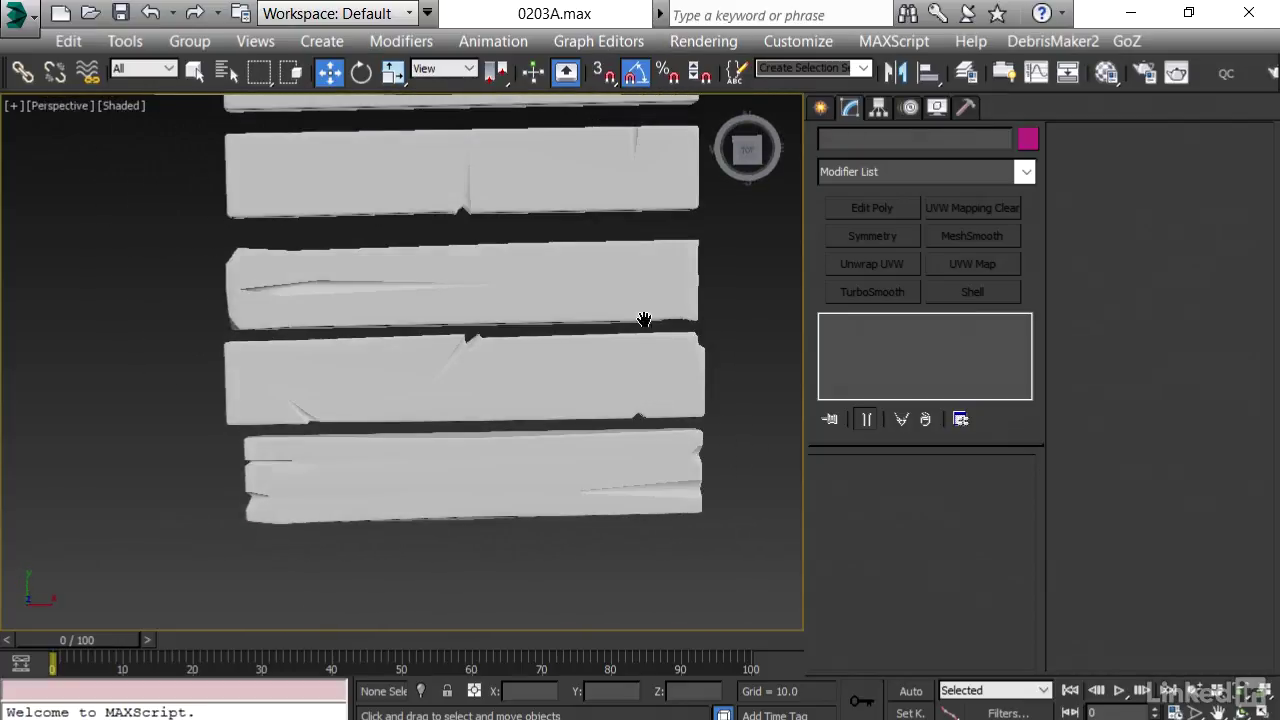
middle_click_drag(632, 336, 430, 409)
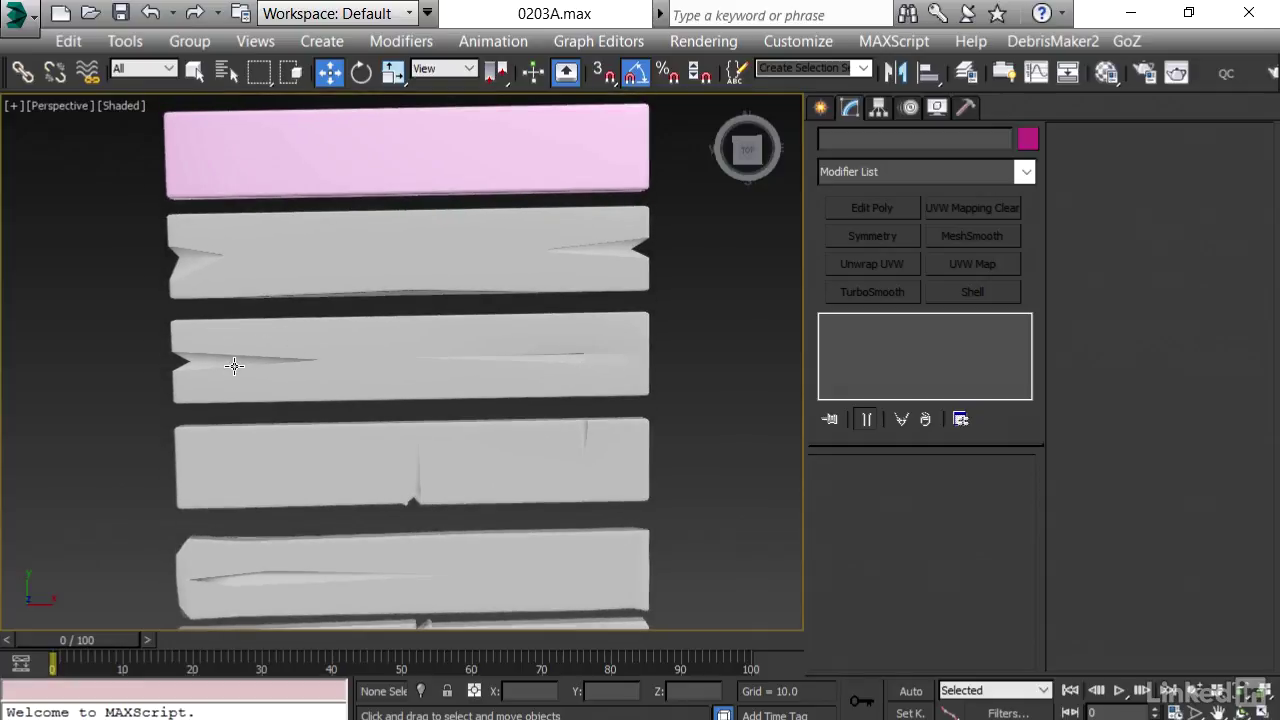
Compare the plain pink plank with the damaged ones and inspect the damaged planks' mesh edges
scroll(314, 490, "up", 3)
scroll(325, 491, "down", 3)
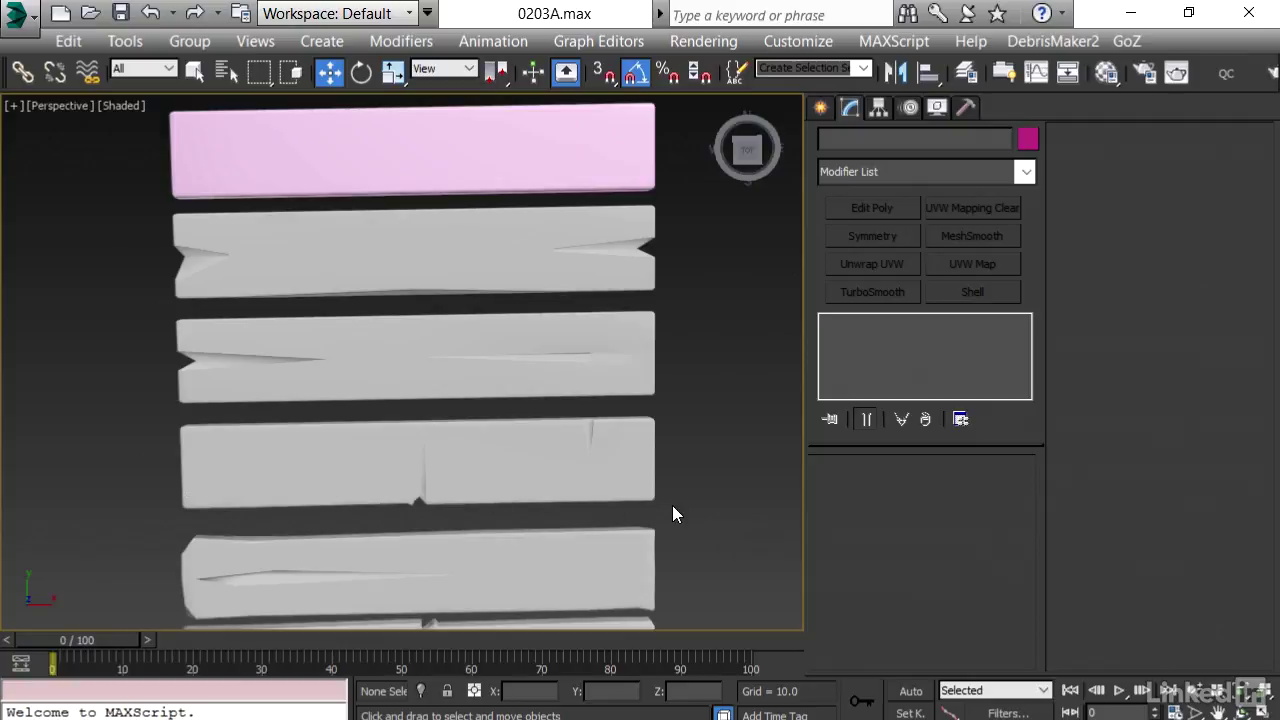
middle_click_drag(392, 164, 373, 241)
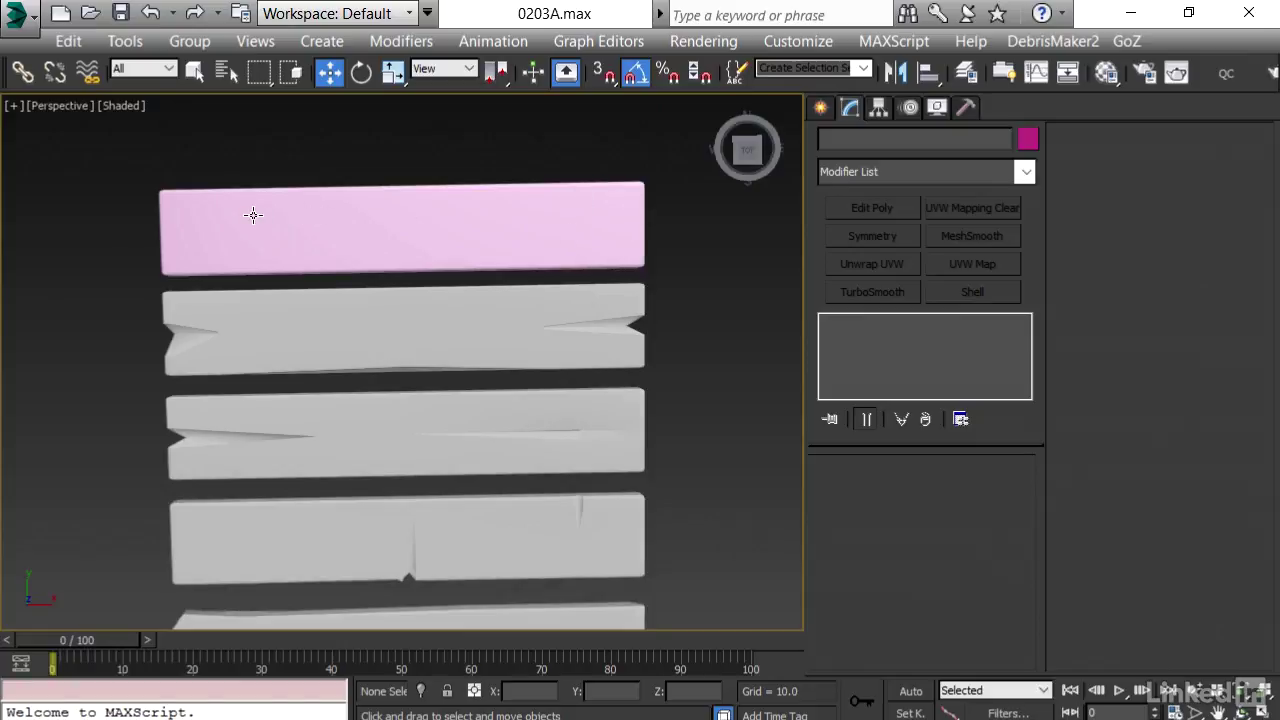
scroll(340, 425, "down", 5)
scroll(373, 467, "up", 3)
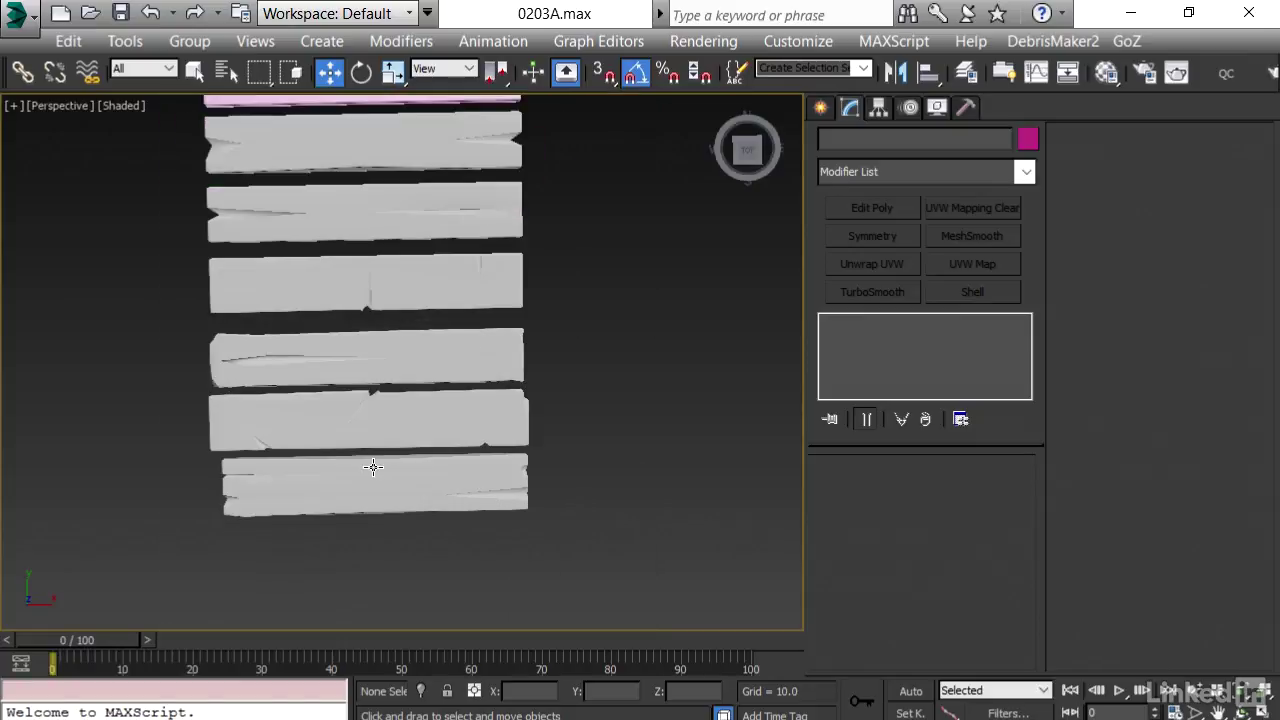
scroll(273, 450, "up", 5)
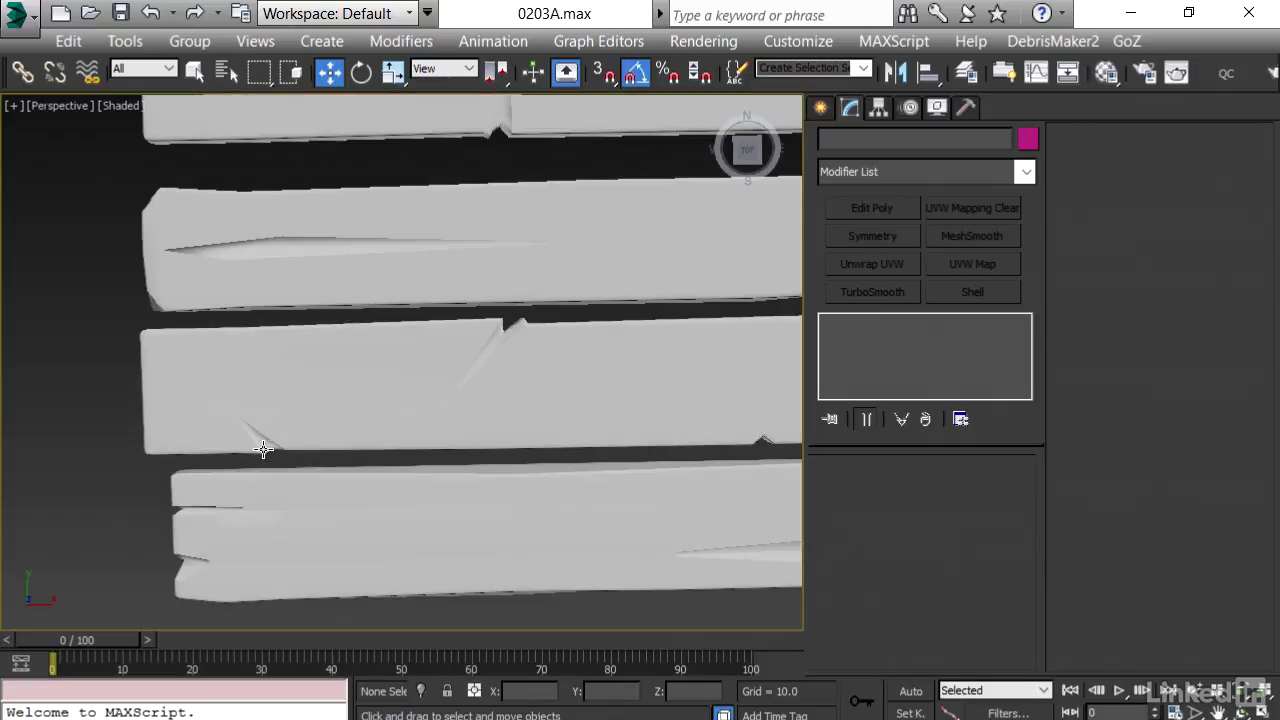
middle_click_drag(283, 403, 327, 358, "alt")
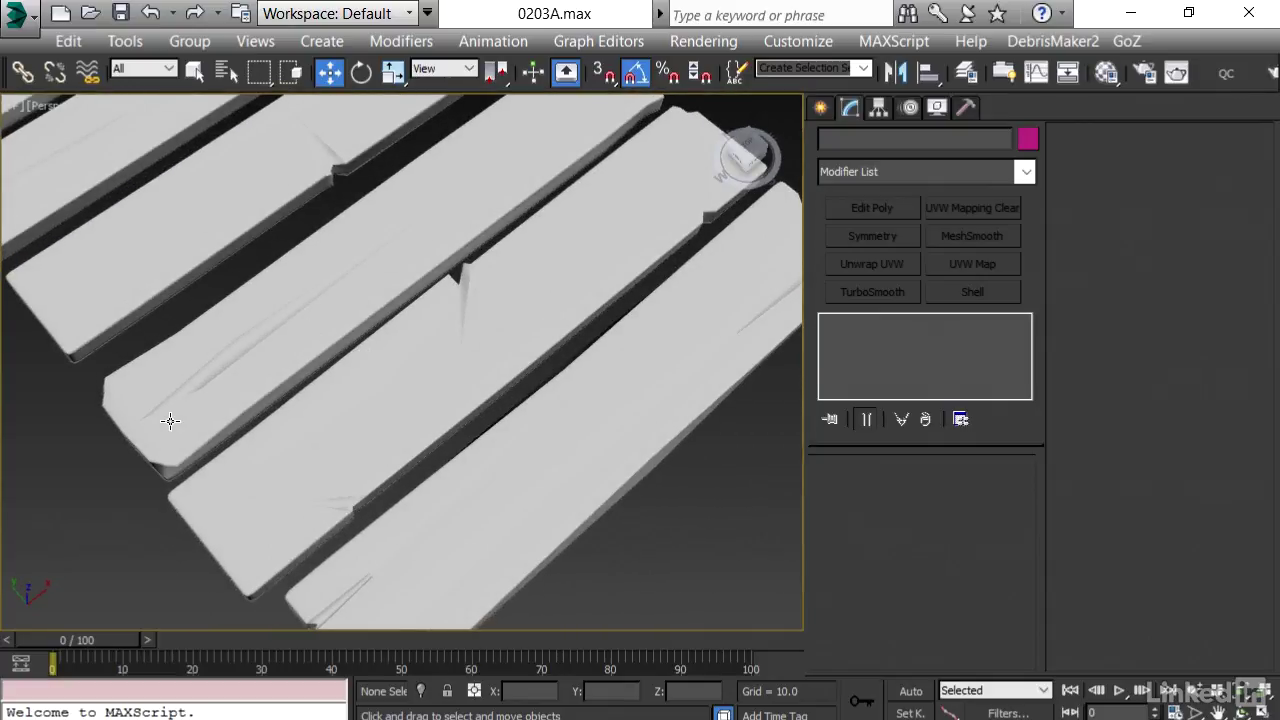
key("F4")
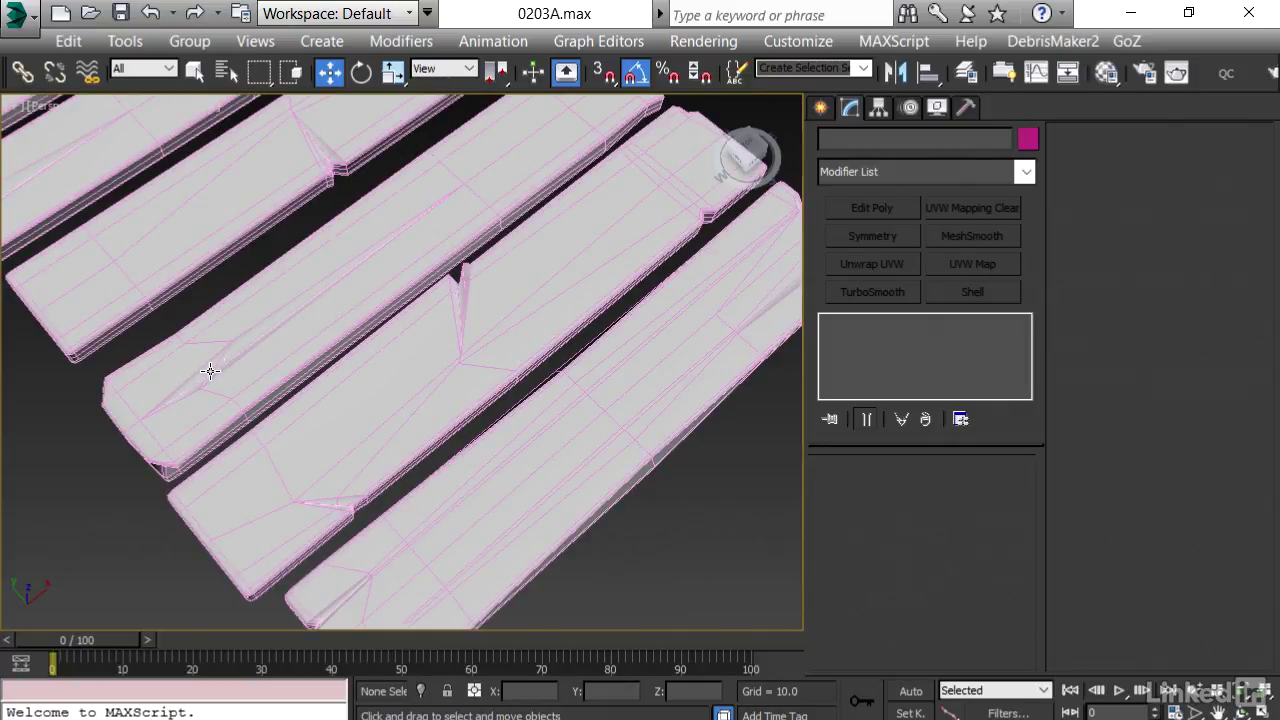
middle_click_drag(220, 360, 265, 383, "alt")
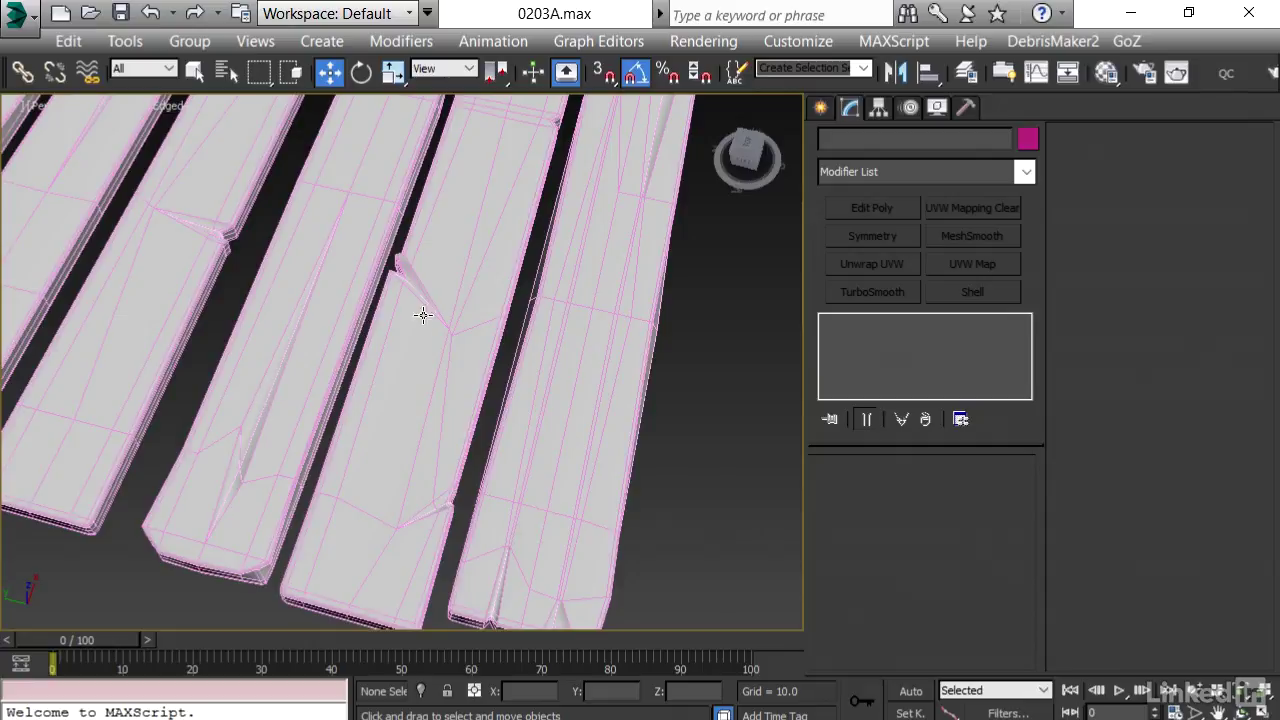
key("F4")
middle_click_drag(586, 451, 455, 470, "alt")
key("t")
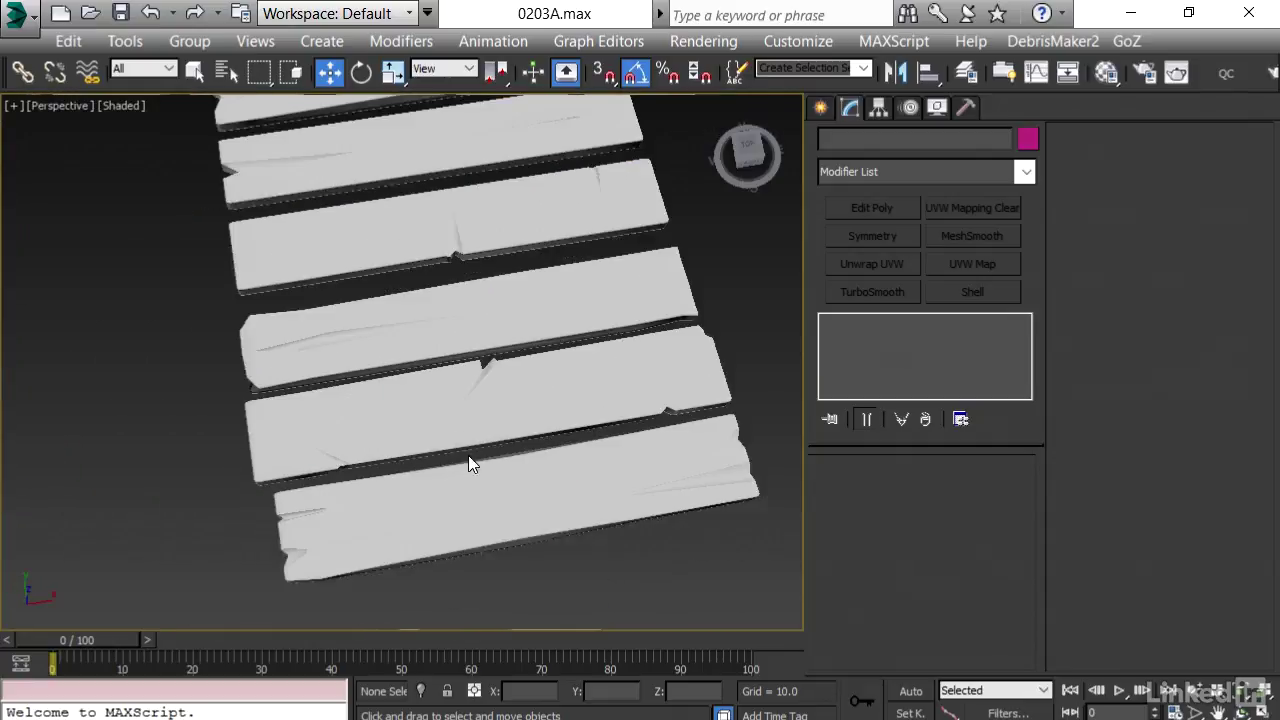
scroll(394, 297, "down", 5)
Examine the brickwork, wood trim and roof tiles in the tower's concept painting
key("p")
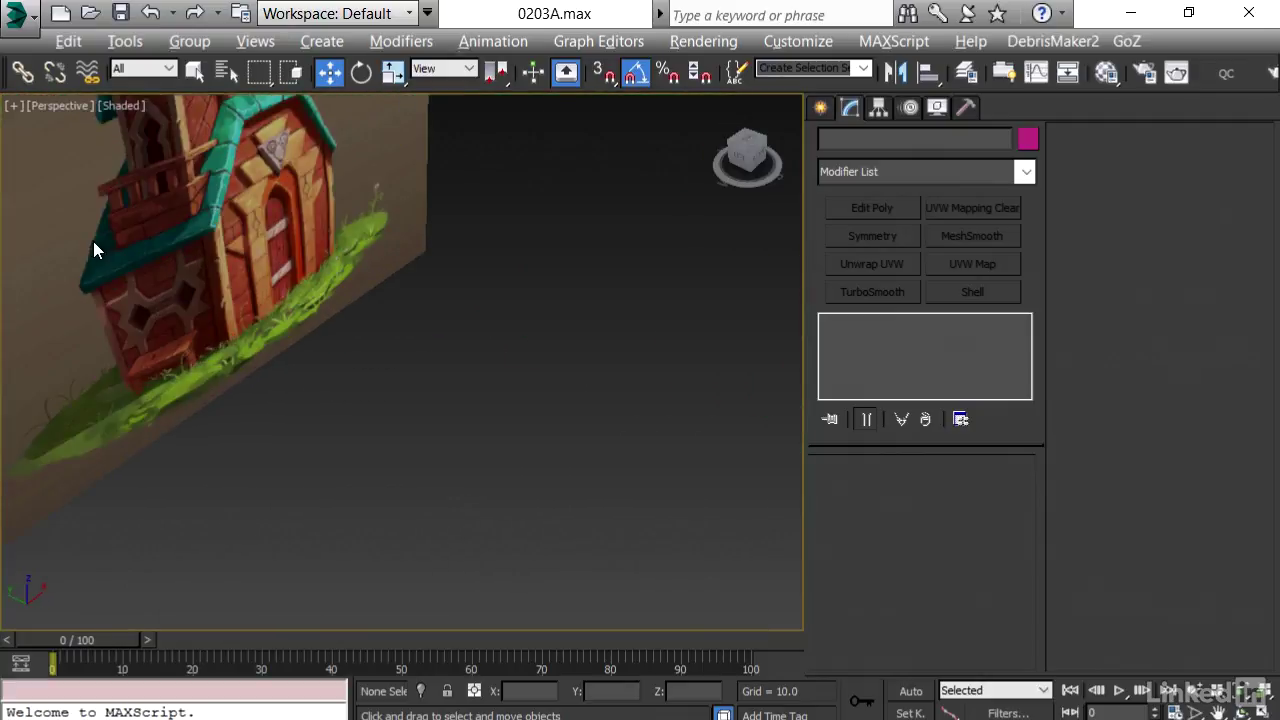
middle_click_drag(90, 241, 190, 296, "alt")
scroll(190, 296, "up", 2)
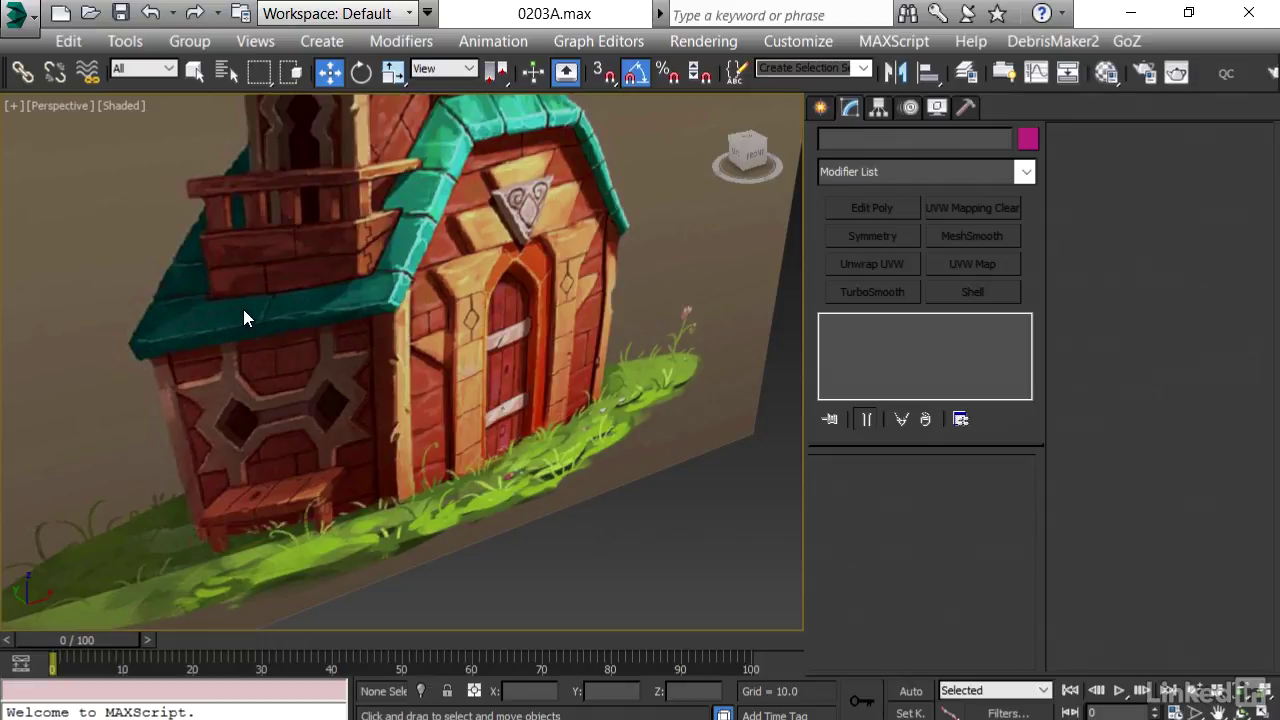
middle_click_drag(278, 240, 330, 405, "alt")
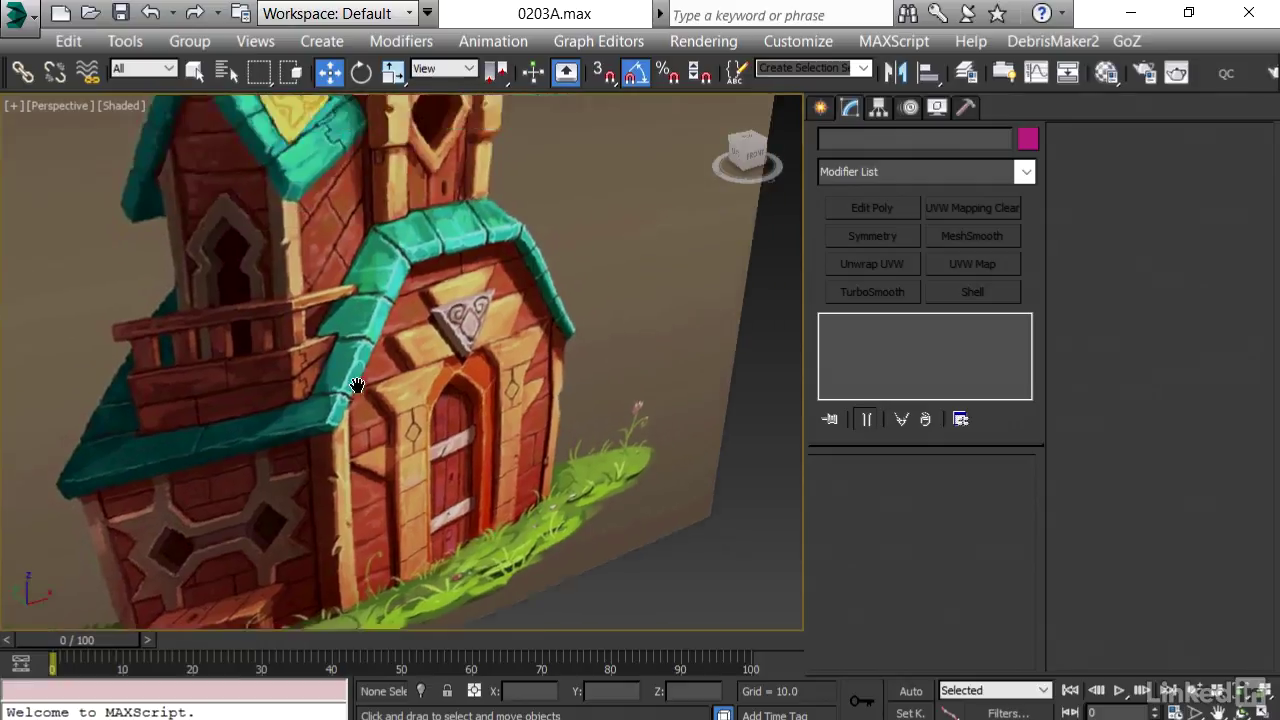
scroll(328, 405, "down", 6)
scroll(328, 387, "up", 5)
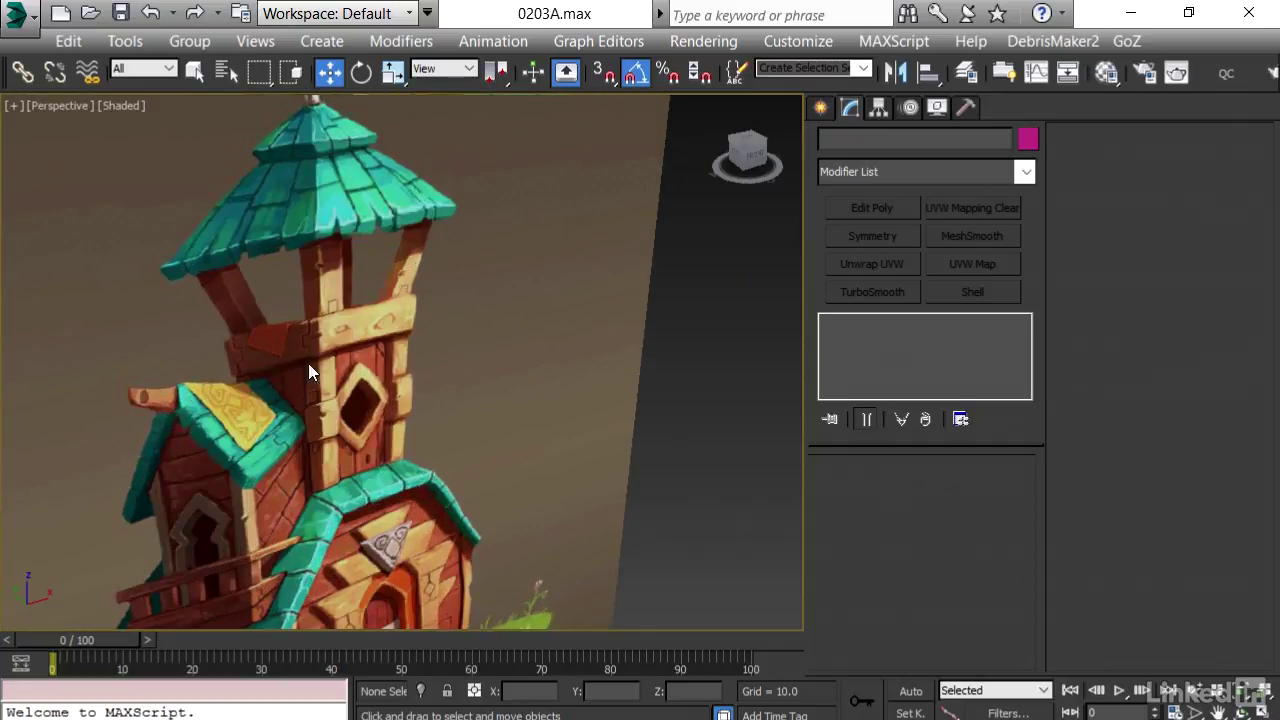
scroll(295, 380, "down", 4)
scroll(300, 345, "up", 4)
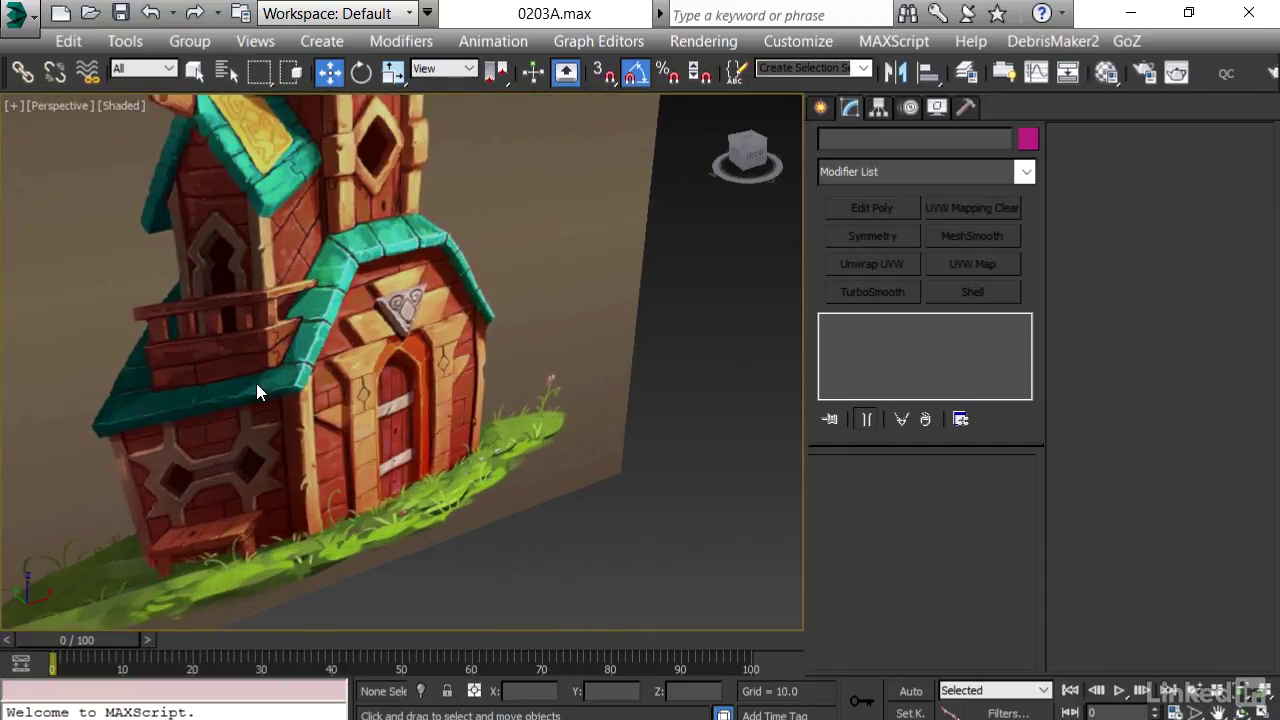
scroll(340, 330, "up", 4)
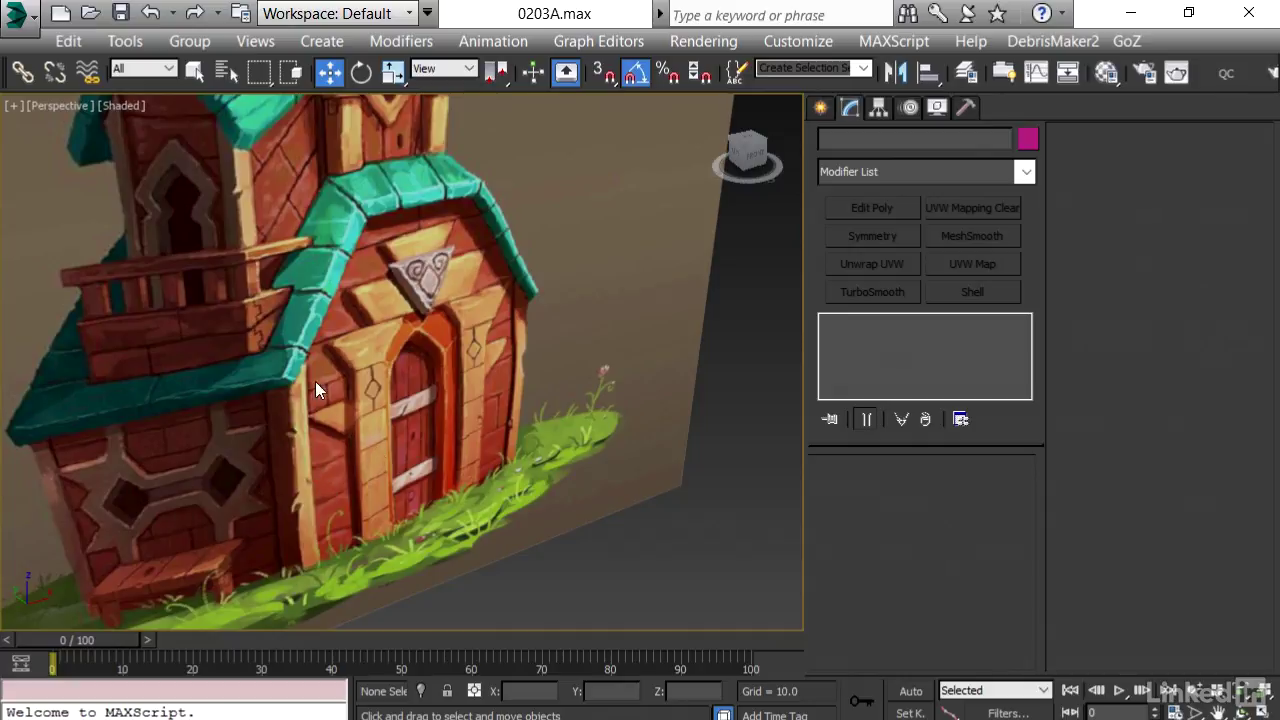
scroll(314, 380, "down", 5)
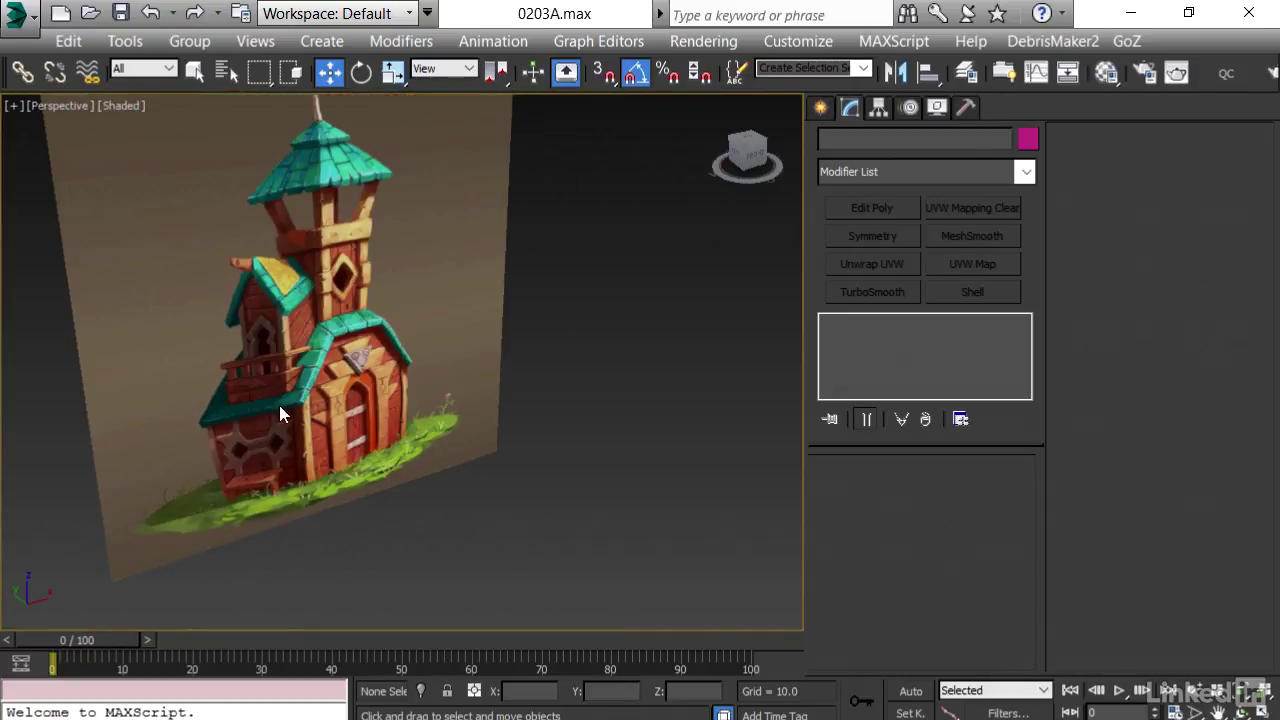
scroll(272, 396, "up", 4)
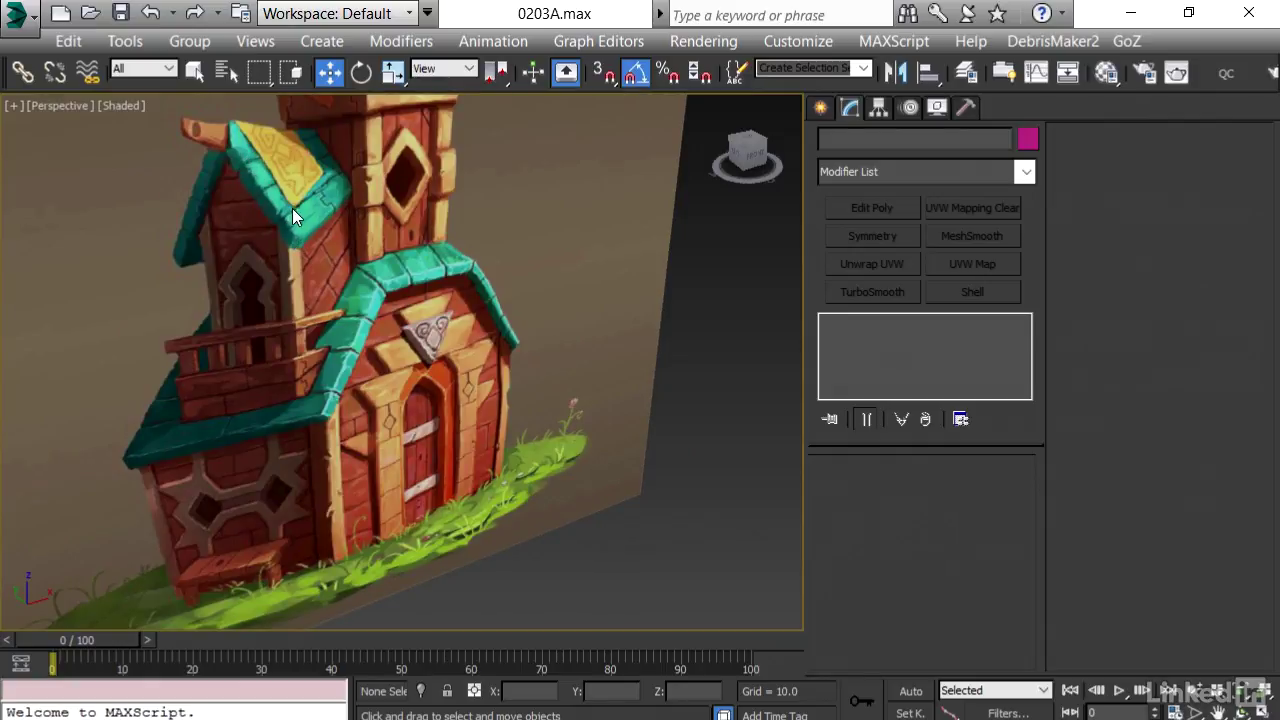
middle_click_drag(350, 414, 309, 400)
scroll(298, 402, "down", 5)
In the Top view, copy the lowest plank of the stack into the empty space to its right
middle_click_drag(594, 529, 290, 336)
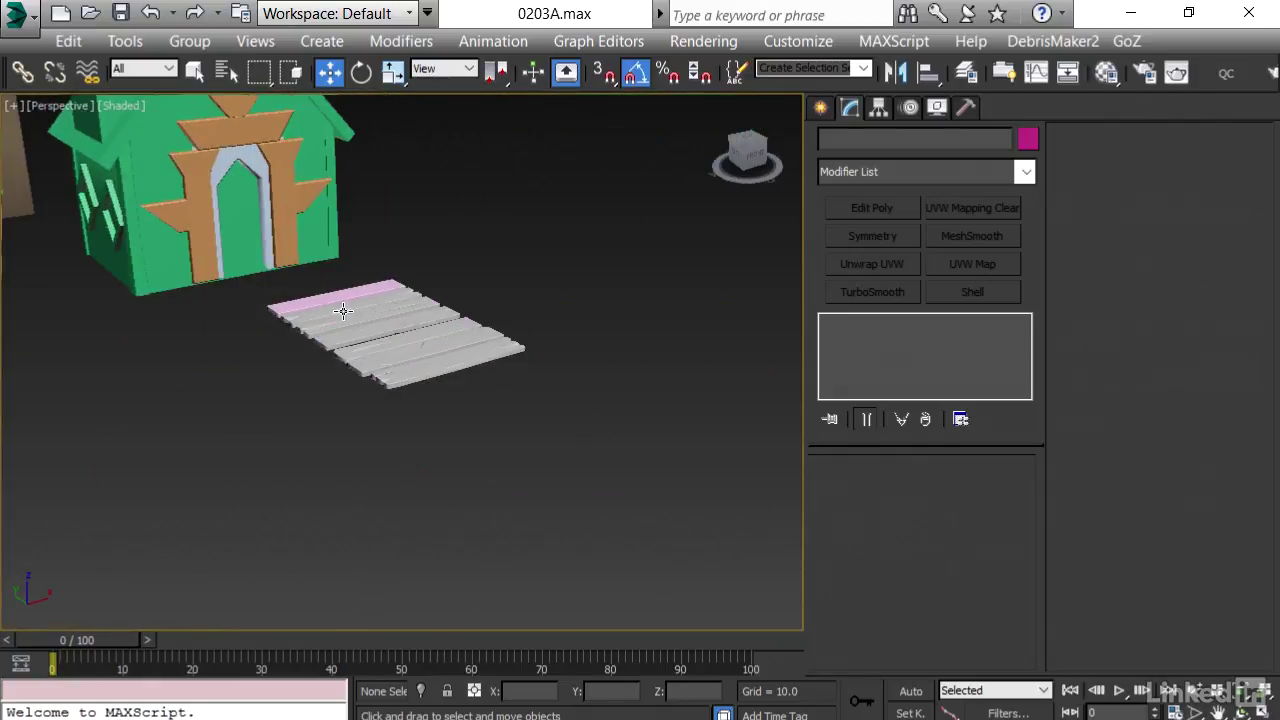
left_click(405, 344)
middle_click_drag(453, 391, 386, 473, "alt")
key("t")
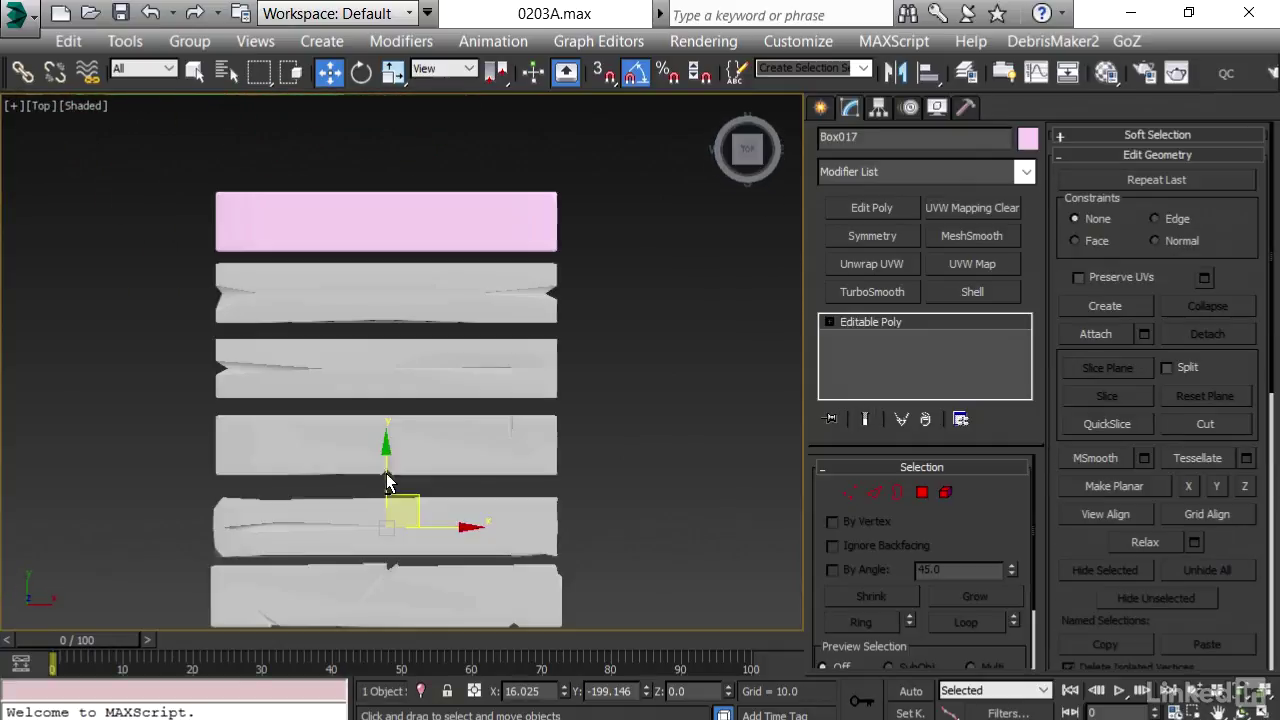
middle_click_drag(528, 388, 521, 265)
scroll(490, 275, "down", 3)
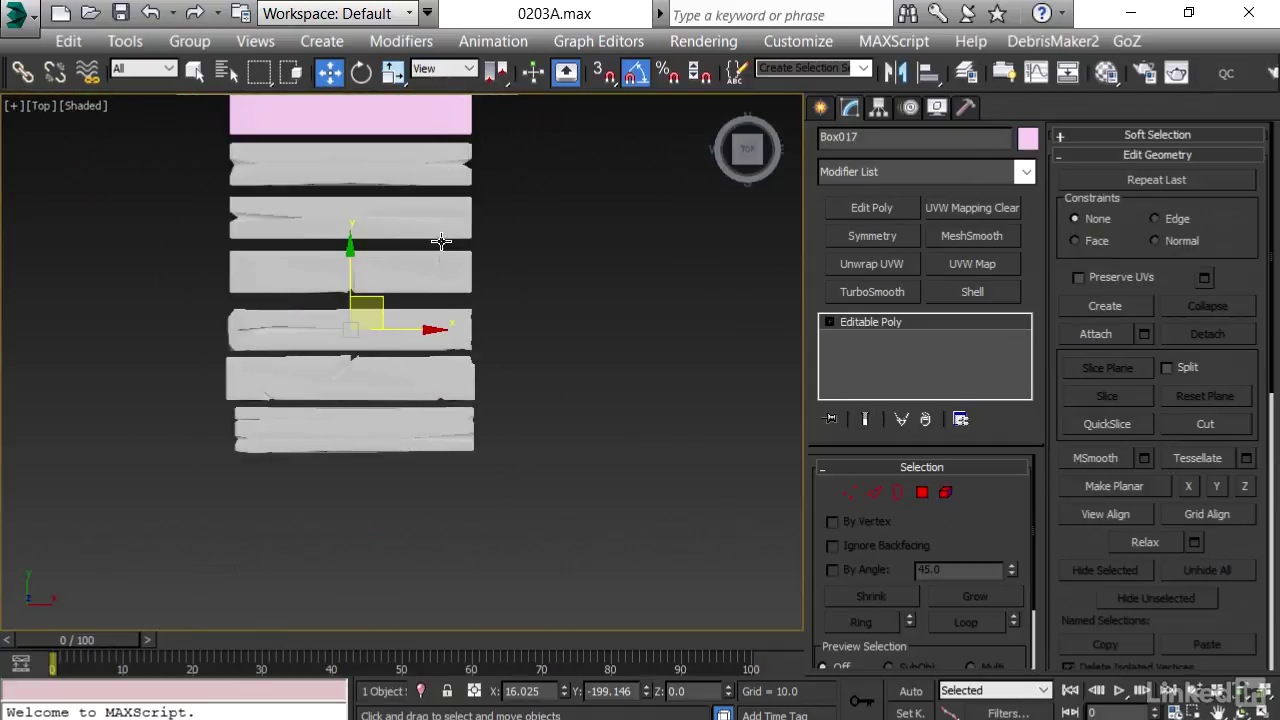
middle_click_drag(483, 350, 310, 404)
left_click(196, 491)
mouse_move(214, 498)
left_mouse_down("shift")
mouse_move(534, 491)
mouse_move(520, 493)
left_mouse_up("shift")
left_click(645, 474)
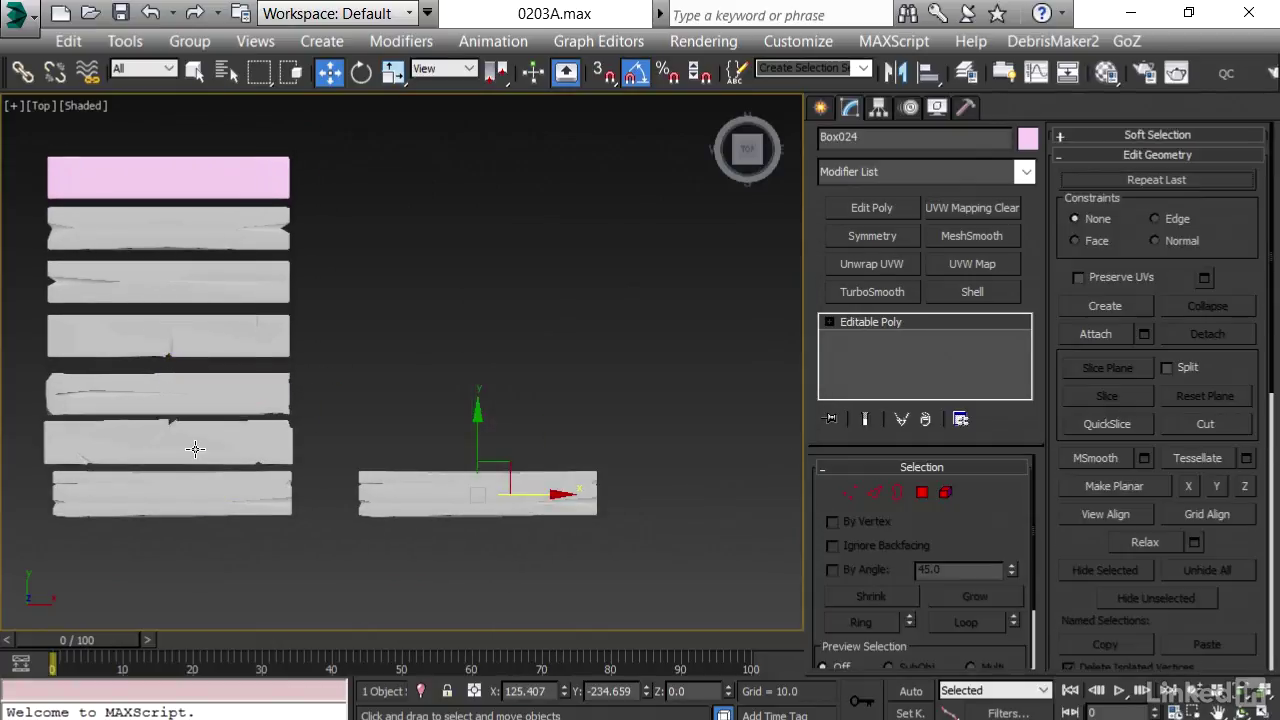
Copy the second plank from the bottom above the right end of the copied plank and scale it shorter along X
left_click(205, 445)
mouse_move(238, 443)
left_mouse_down("shift")
mouse_move(494, 451)
mouse_move(551, 443)
mouse_move(494, 437)
mouse_move(573, 422)
left_mouse_up("shift")
left_click(634, 483)
key("r")
key("w")
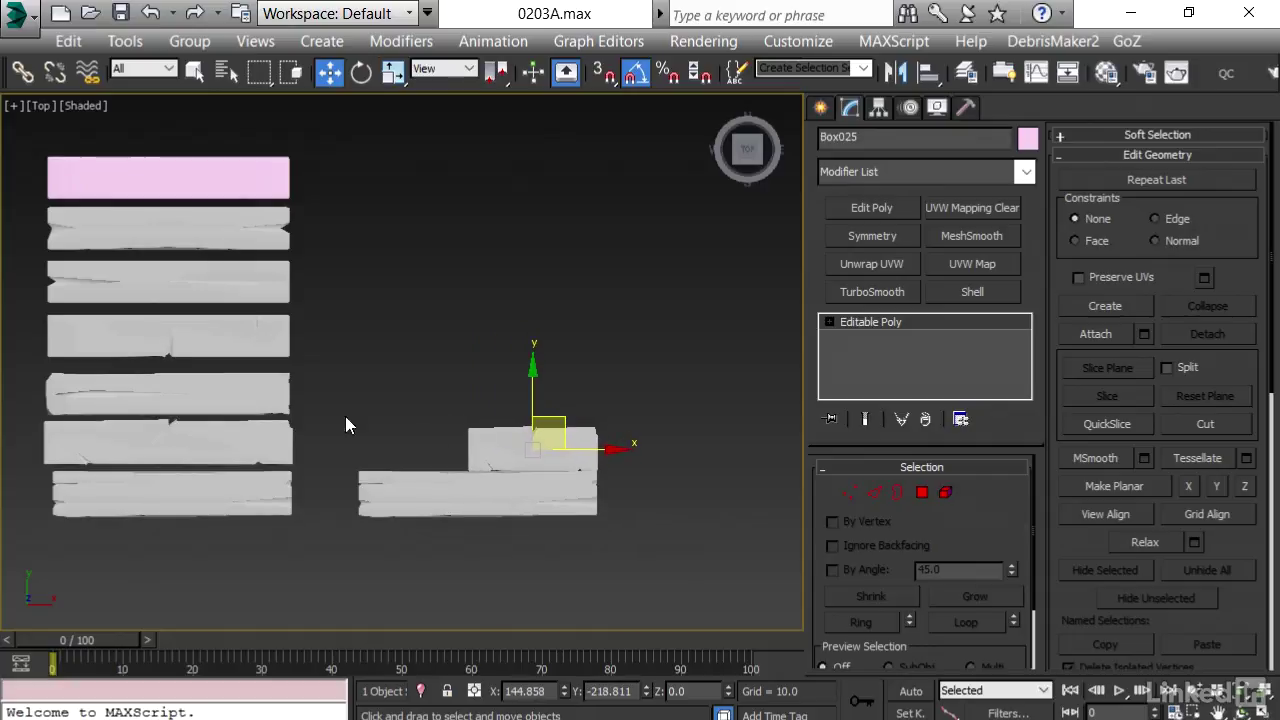
Copy the third plank from the bottom, shorten it along X and butt it against the left end of the short plank
left_click(213, 395)
mouse_move(200, 370)
left_mouse_down("shift")
mouse_move(313, 418)
mouse_move(373, 418)
mouse_move(395, 450)
mouse_move(333, 452)
left_mouse_up("shift")
left_click(640, 480)
key("r")
key("w")
mouse_move(418, 450)
left_mouse_down()
mouse_move(462, 452)
mouse_move(435, 445)
left_mouse_up()
scroll(466, 455, "up", 2)
scroll(466, 455, "up", 2)
key("r")
key("w")
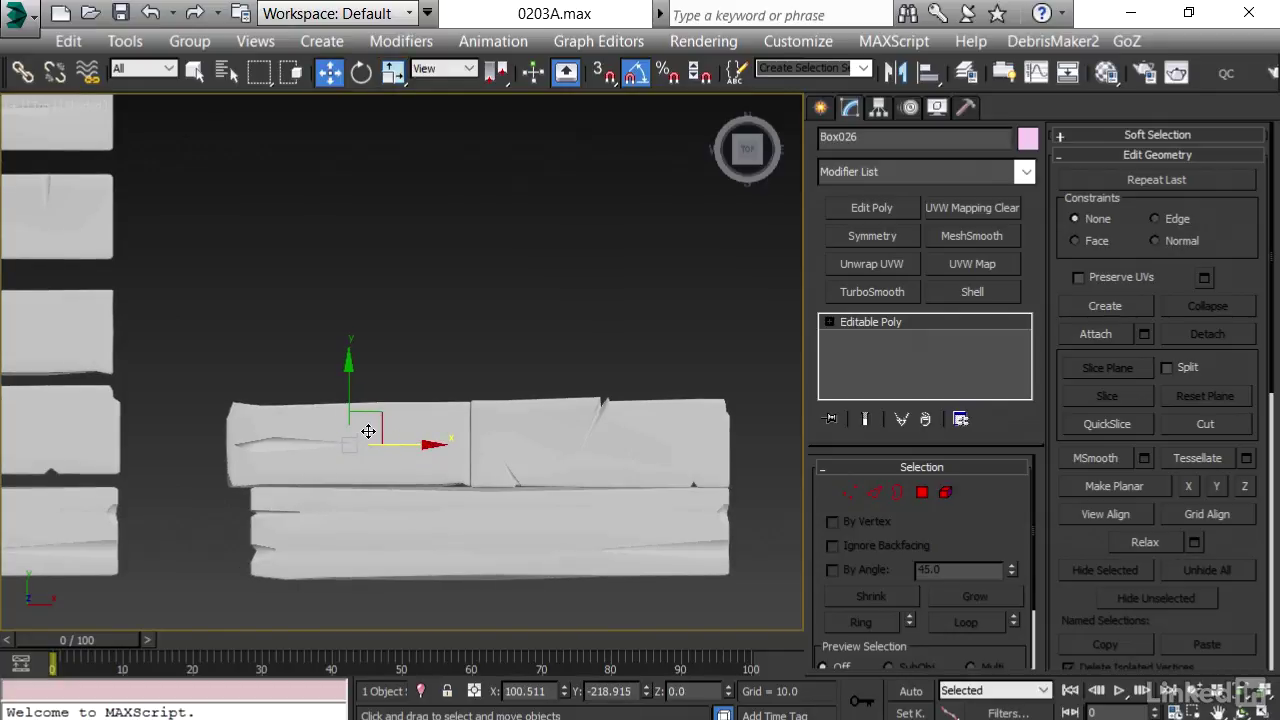
Move the left short plank's pivot to its right end and scale the plank along X to align with the plank below
left_click(879, 106)
left_click(910, 252)
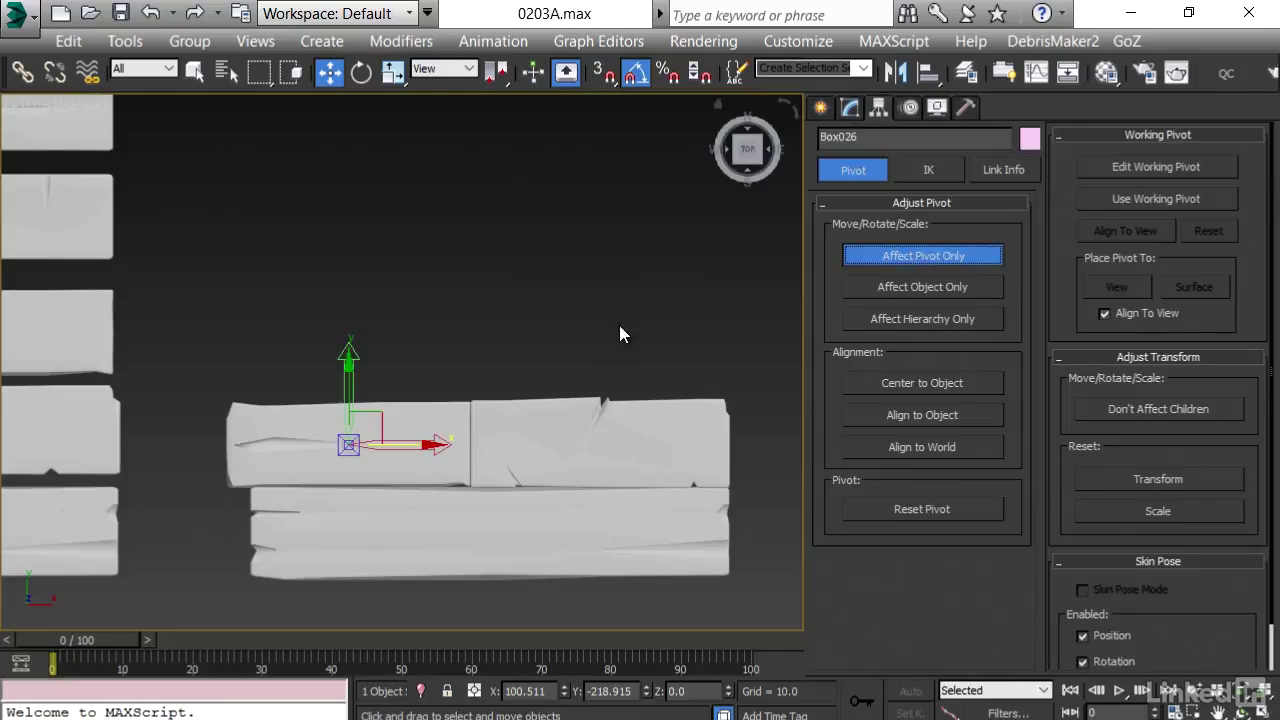
left_click_drag(380, 420, 499, 424)
left_click(953, 256)
left_click(850, 107)
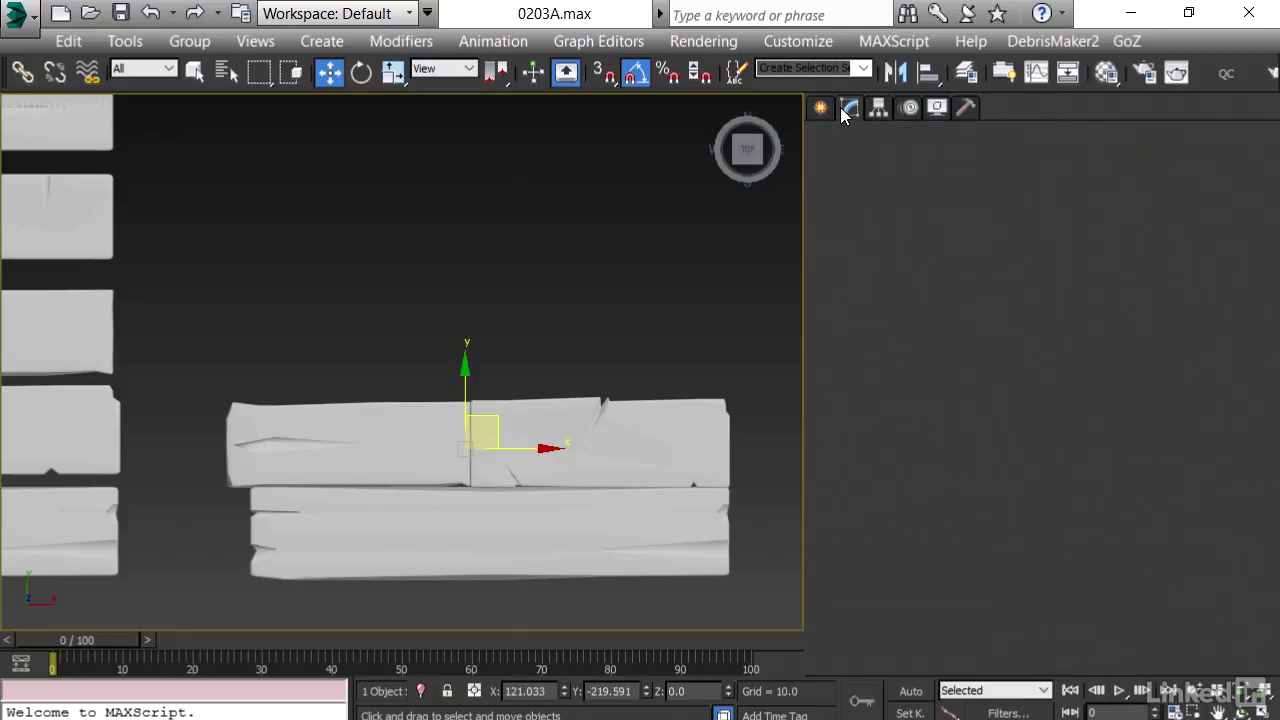
key("r")
left_click_drag(543, 447, 532, 444)
Copy the fourth plank from the bottom of the source stack onto the second row of the wall section
middle_click_drag(418, 459, 505, 442)
scroll(478, 447, "down", 2)
middle_click_drag(198, 343, 270, 367)
left_click(283, 315)
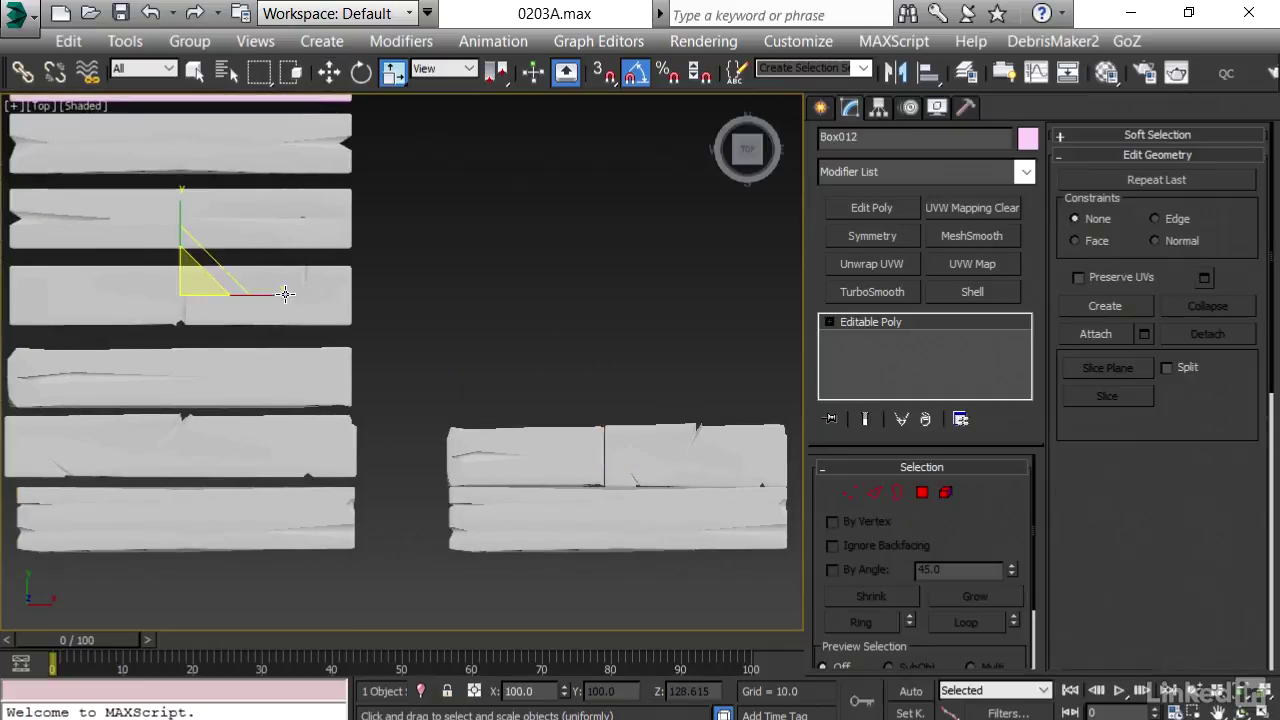
key("w")
left_click_drag(208, 281, 647, 380, "shift")
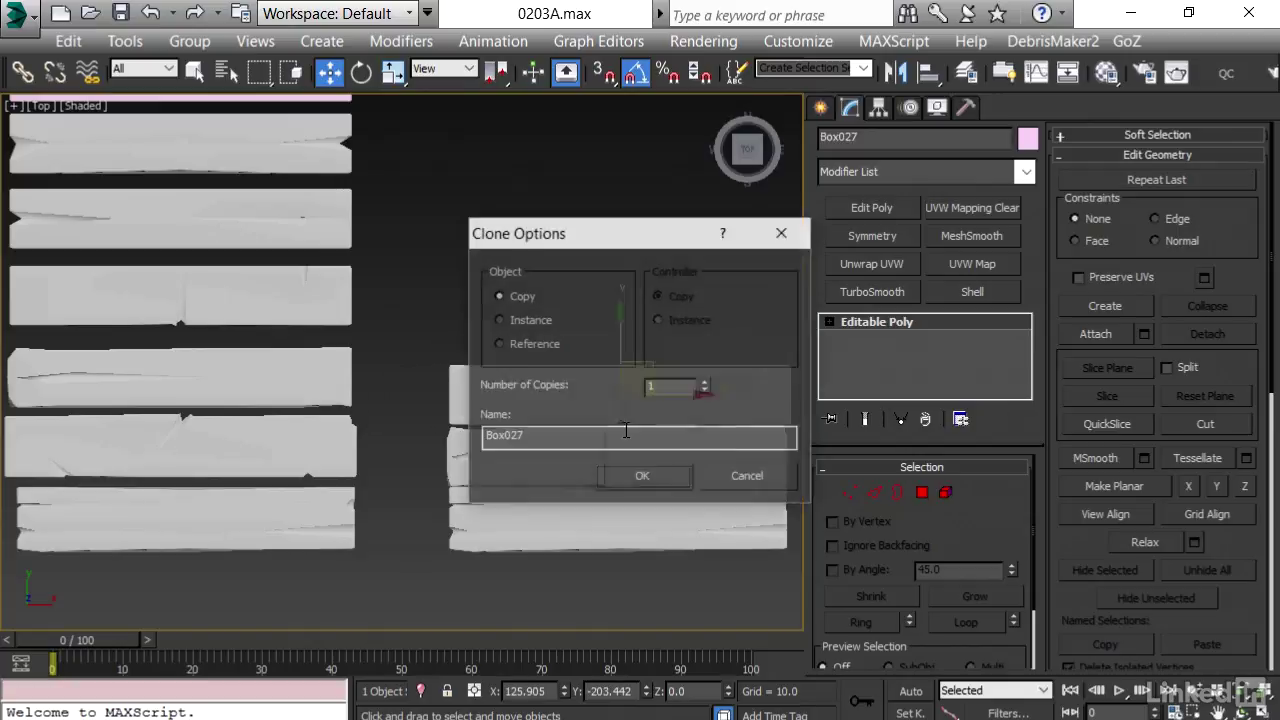
left_click(655, 475)
middle_click_drag(660, 478, 641, 474)
Shorten the copied plank along X and align its left end with the left edge of the wall section
key("r")
left_click_drag(682, 393, 625, 390)
key("w")
key("r")
key("w")
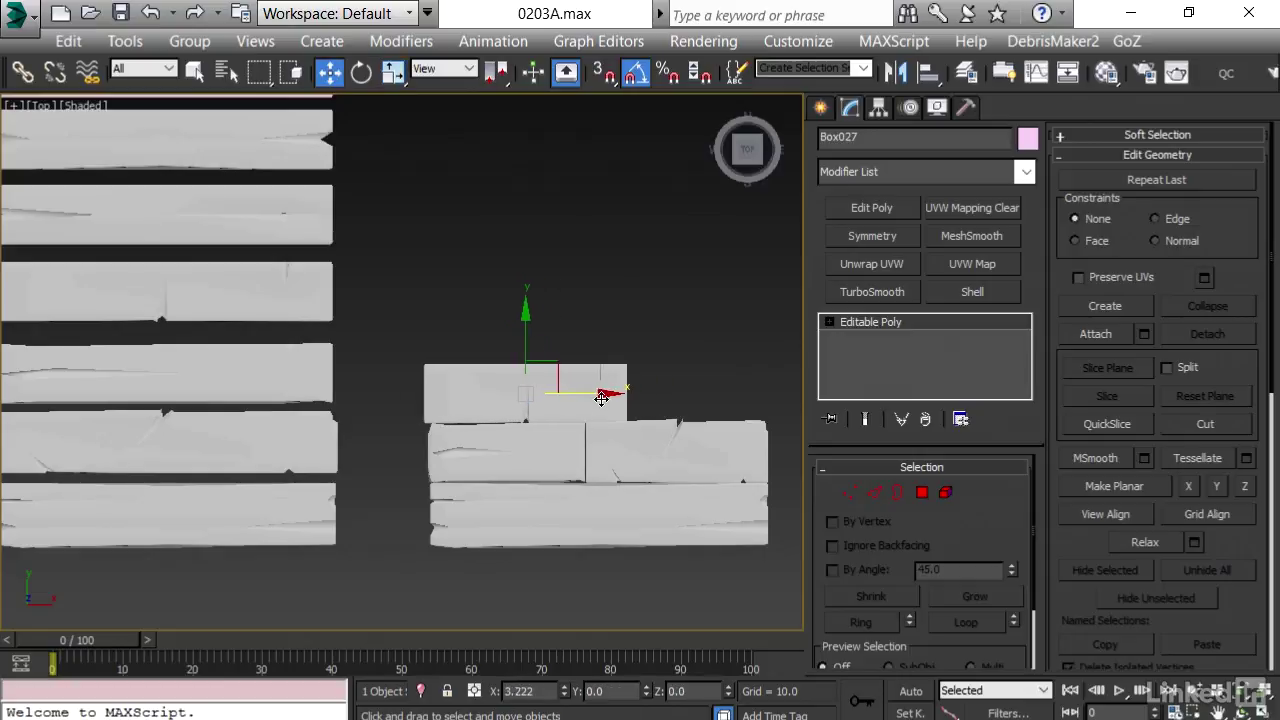
left_click_drag(603, 398, 607, 396)
middle_click_drag(522, 387, 523, 409)
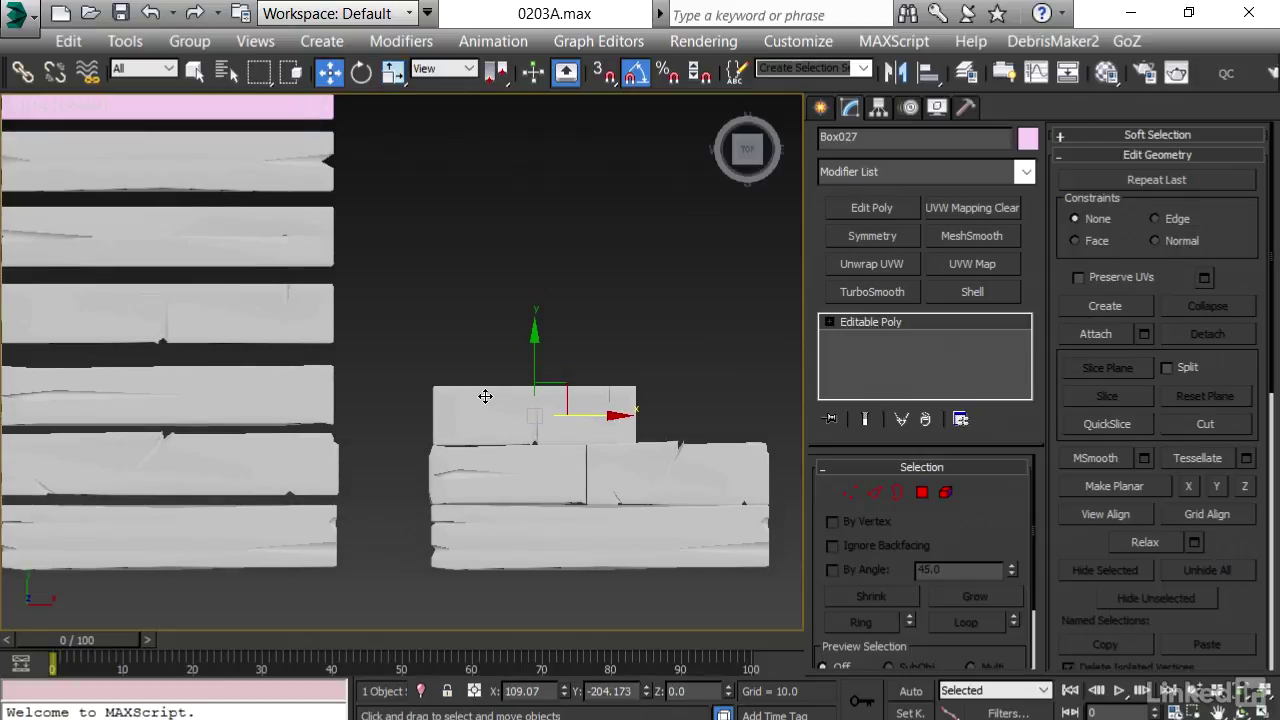
Copy the source plank with notches at both ends, just below the pink one, to above the wall section
left_click(273, 188)
left_click_drag(206, 136, 633, 320, "shift")
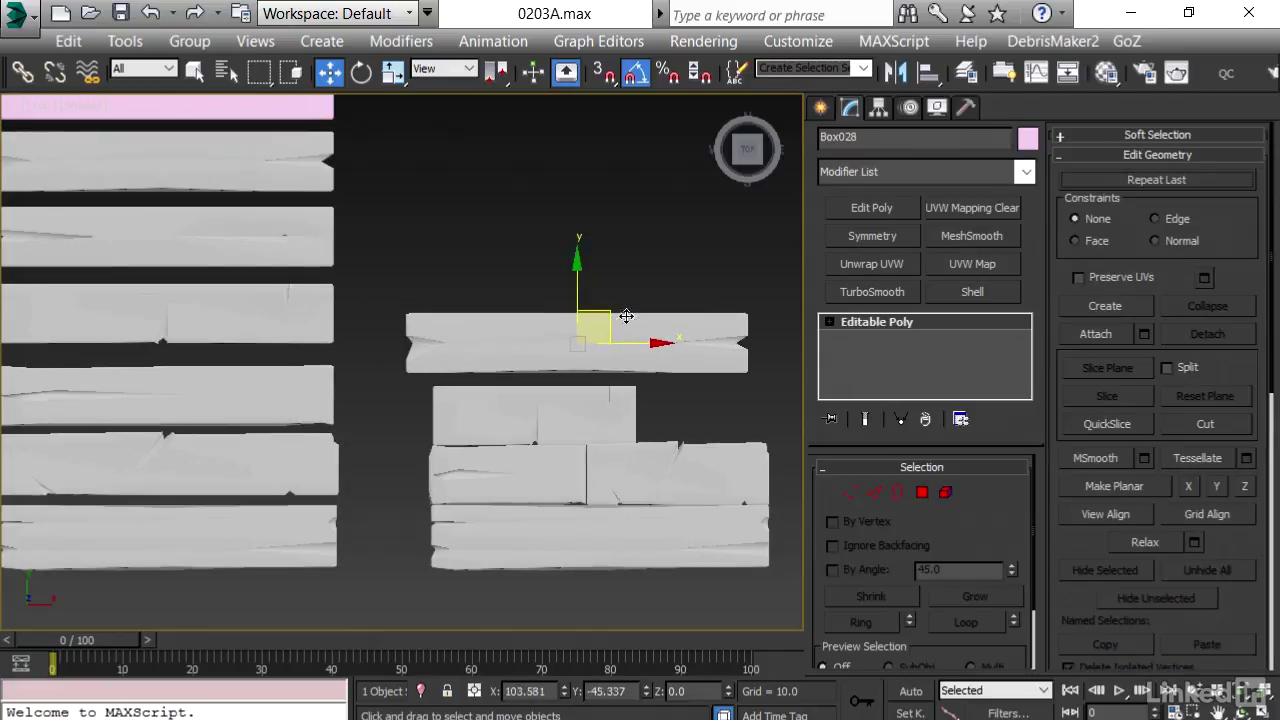
left_click(640, 478)
middle_click_drag(640, 478, 510, 434)
Scale the notched copy to about 38% along X and fit it into the gap at the third row's right end
key("r")
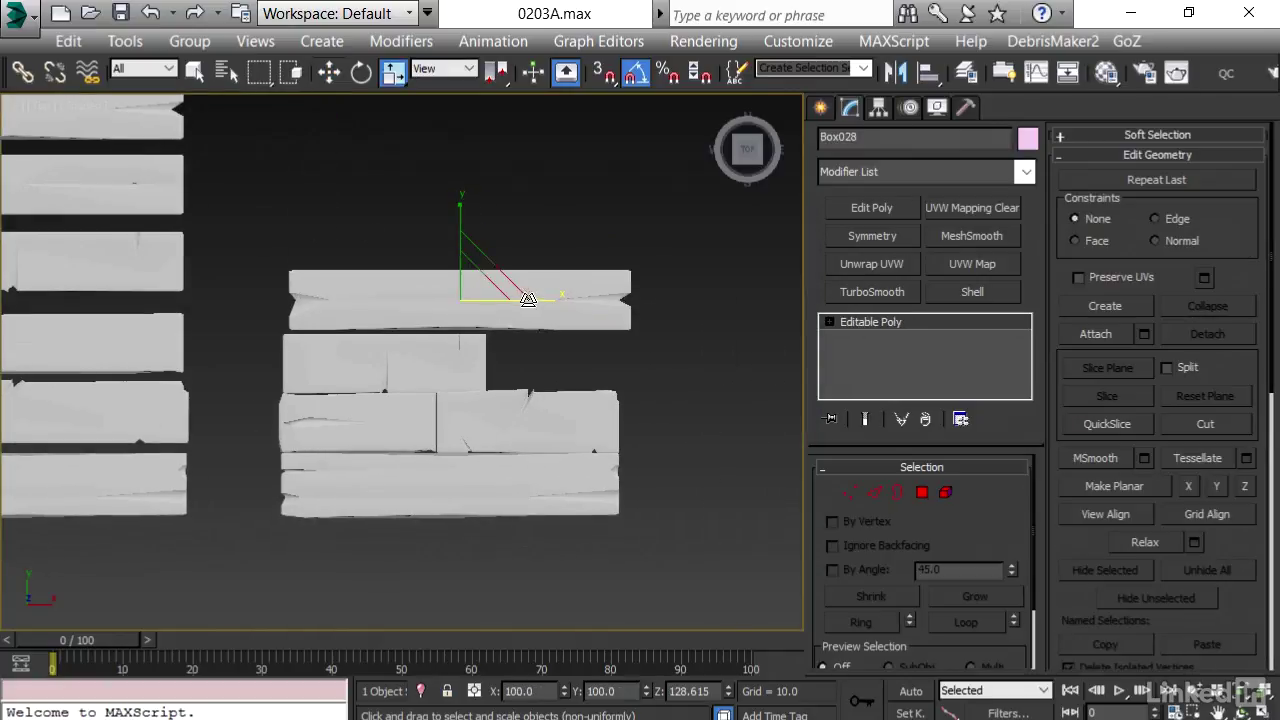
left_click_drag(532, 298, 634, 374)
key("w")
key("r")
scroll(574, 337, "up", 2)
key("w")
key("r")
middle_click_drag(426, 526, 457, 443)
middle_click_drag(573, 287, 520, 334)
scroll(520, 334, "up", 2)
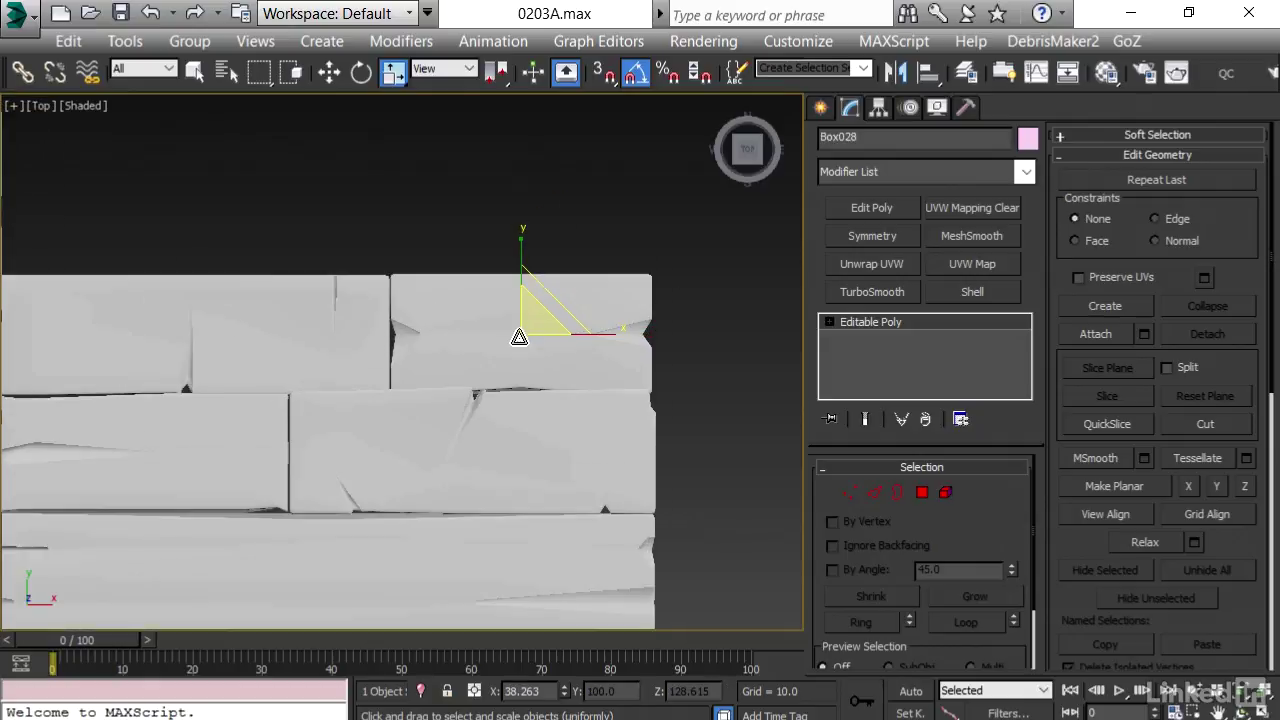
middle_click_drag(472, 371, 582, 356)
Copy the short notched plank to the left start of a fourth row and lengthen it along X
key("w")
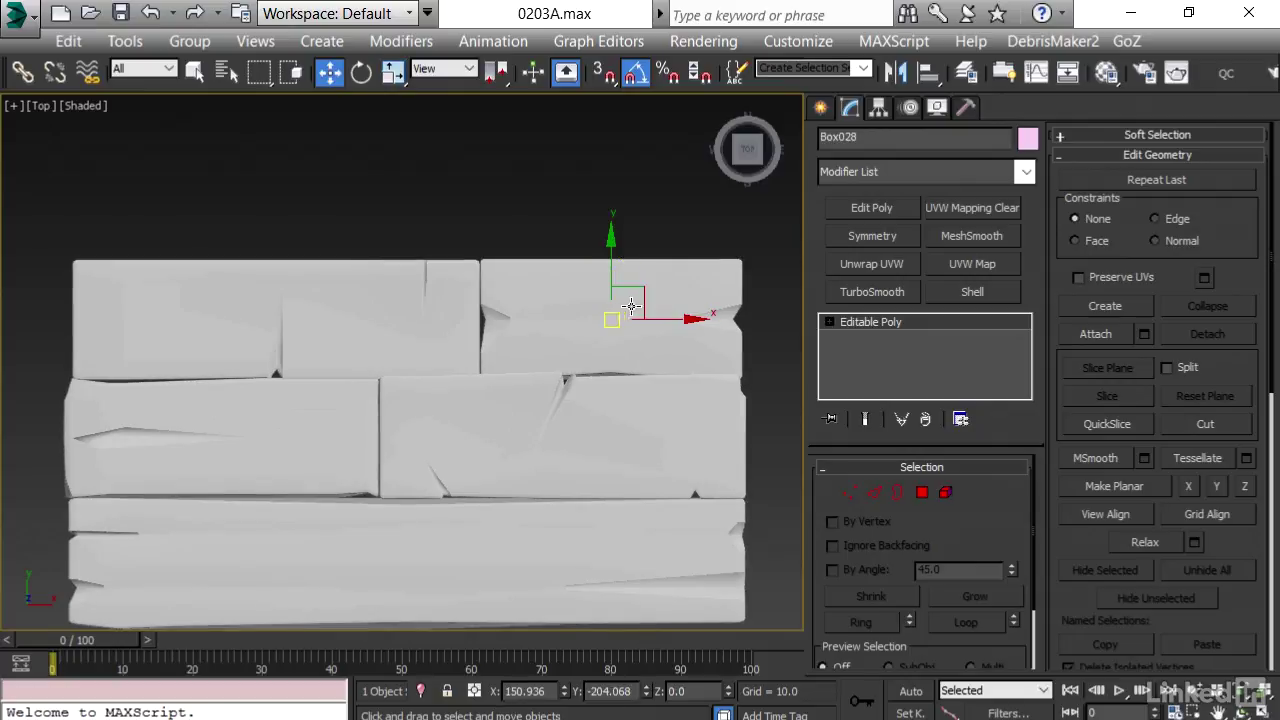
left_click_drag(628, 300, 340, 172, "shift")
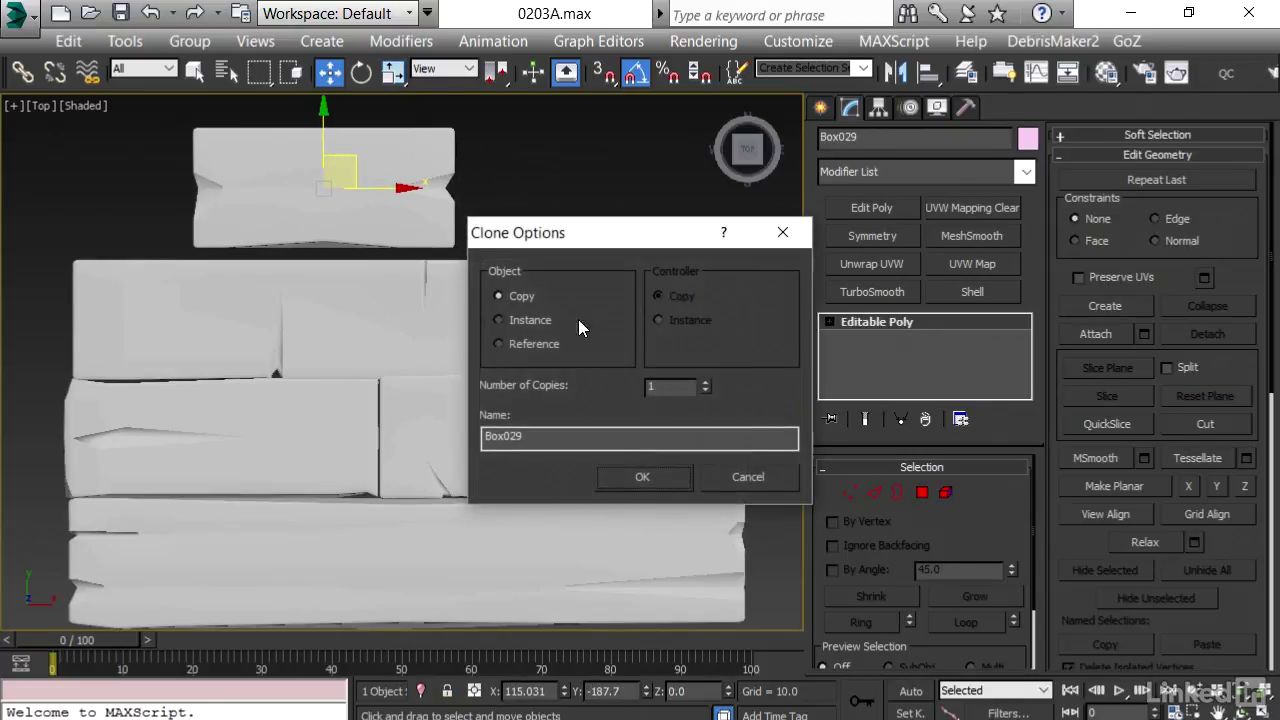
left_click(642, 476)
key("r")
left_click_drag(418, 195, 479, 197)
key("w")
left_click_drag(351, 167, 331, 176)
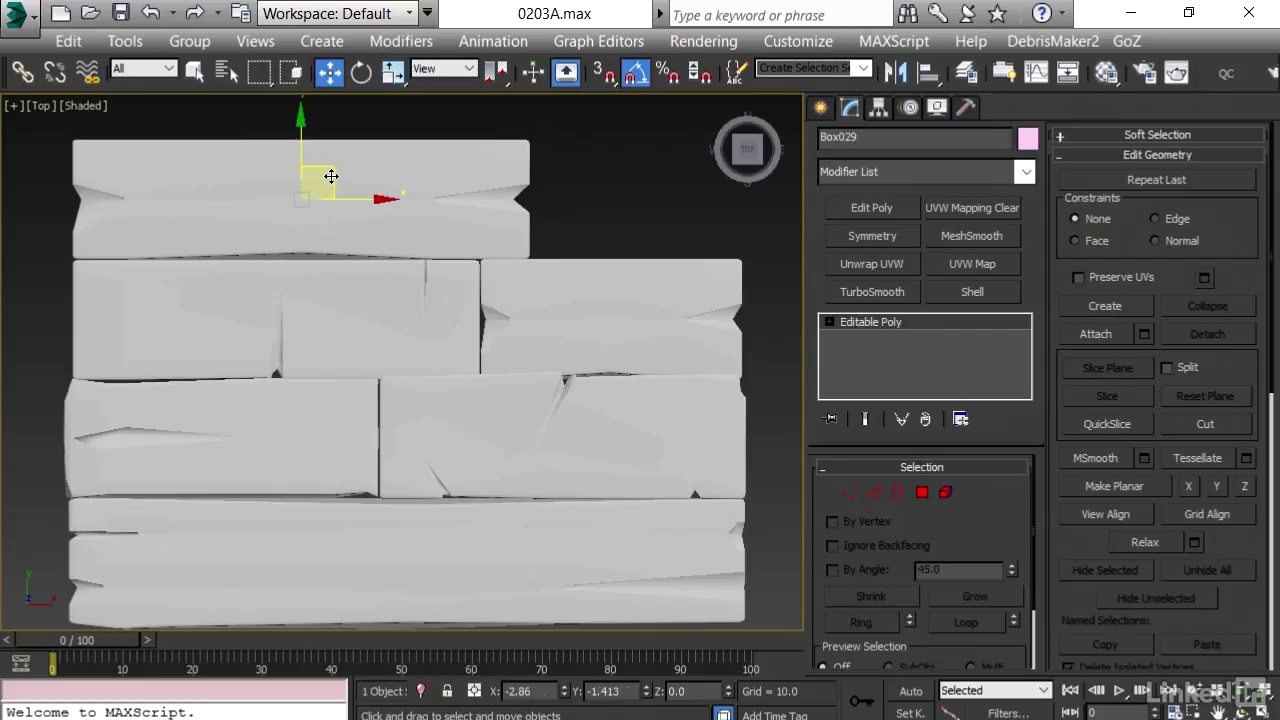
Narrow the notch in the fourth-row plank's left end by moving its upper and lower edge vertices closer together
scroll(217, 254, "up", 5)
left_click(848, 493)
middle_click_drag(212, 204, 393, 301)
key("F4")
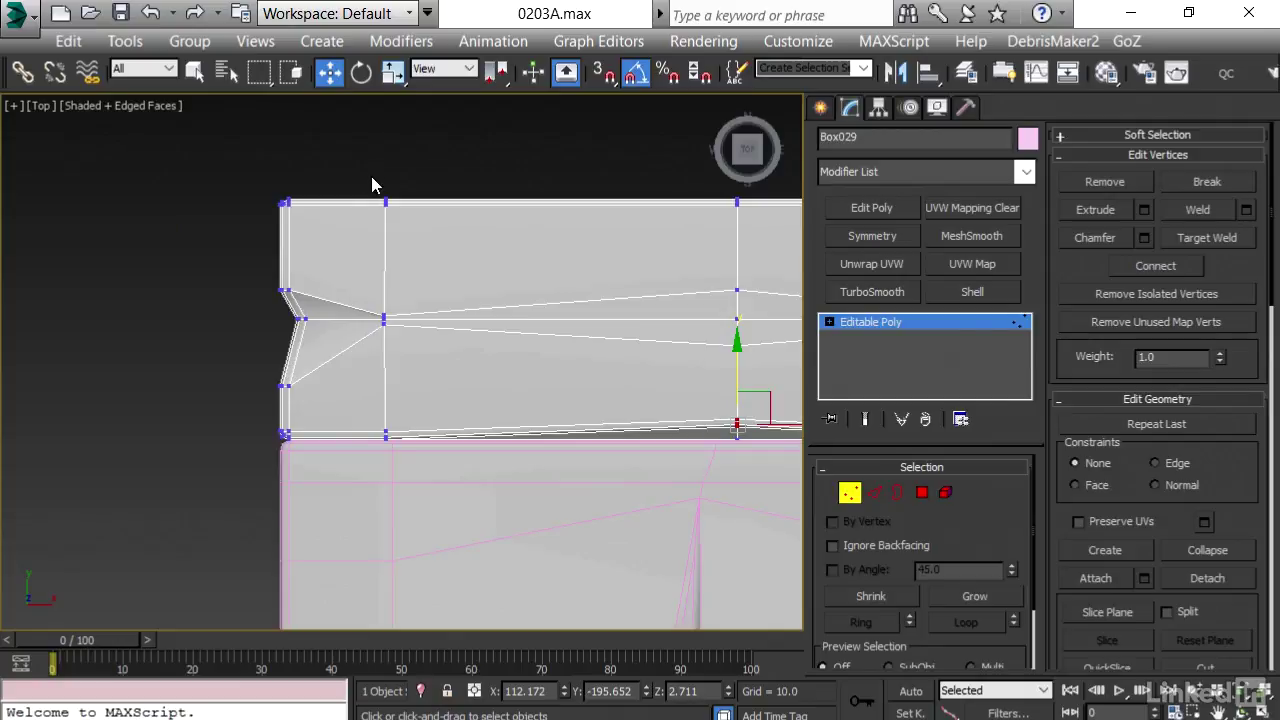
left_click_drag(322, 300, 320, 298)
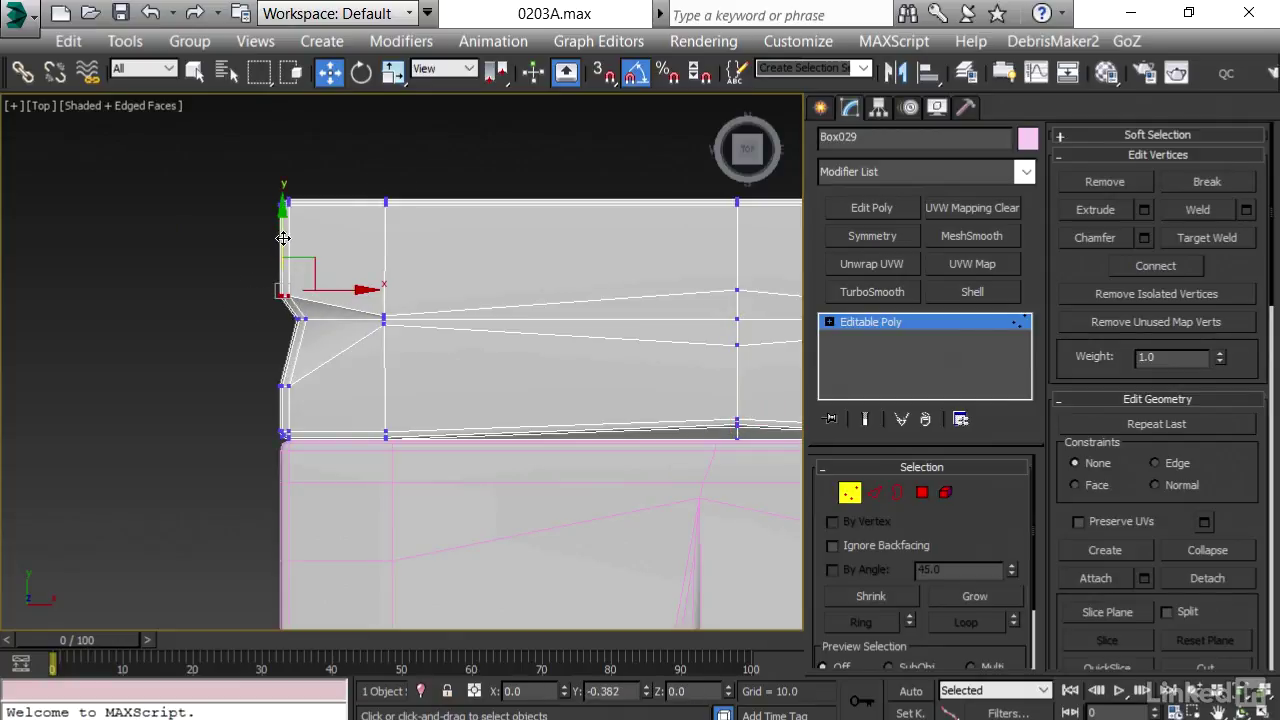
left_click_drag(312, 396, 313, 398)
left_click_drag(282, 328, 286, 279)
Shift the vertex column at the left notch's inner tip toward the plank's end, and finish vertex editing
left_click_drag(435, 465, 434, 467)
left_click_drag(440, 318, 383, 317)
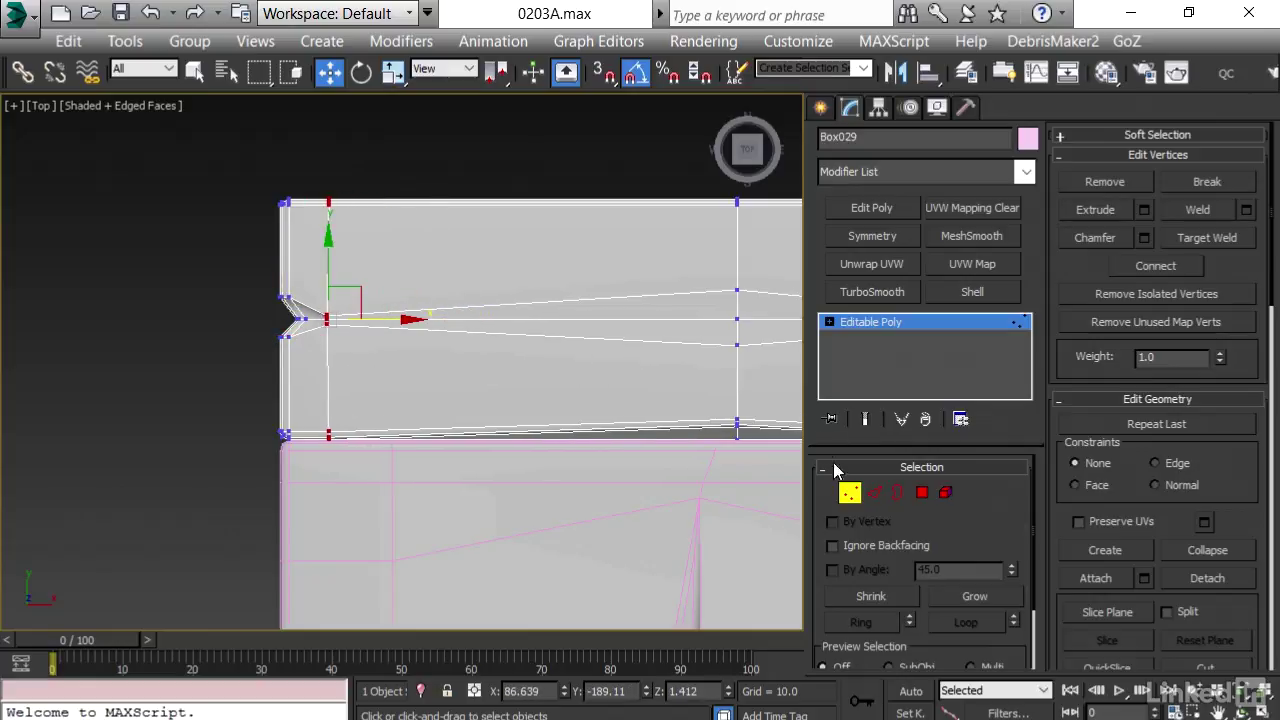
left_click(848, 490)
scroll(638, 461, "down", 2)
key("F4")
middle_click_drag(746, 477, 270, 310)
scroll(531, 448, "down", 2)
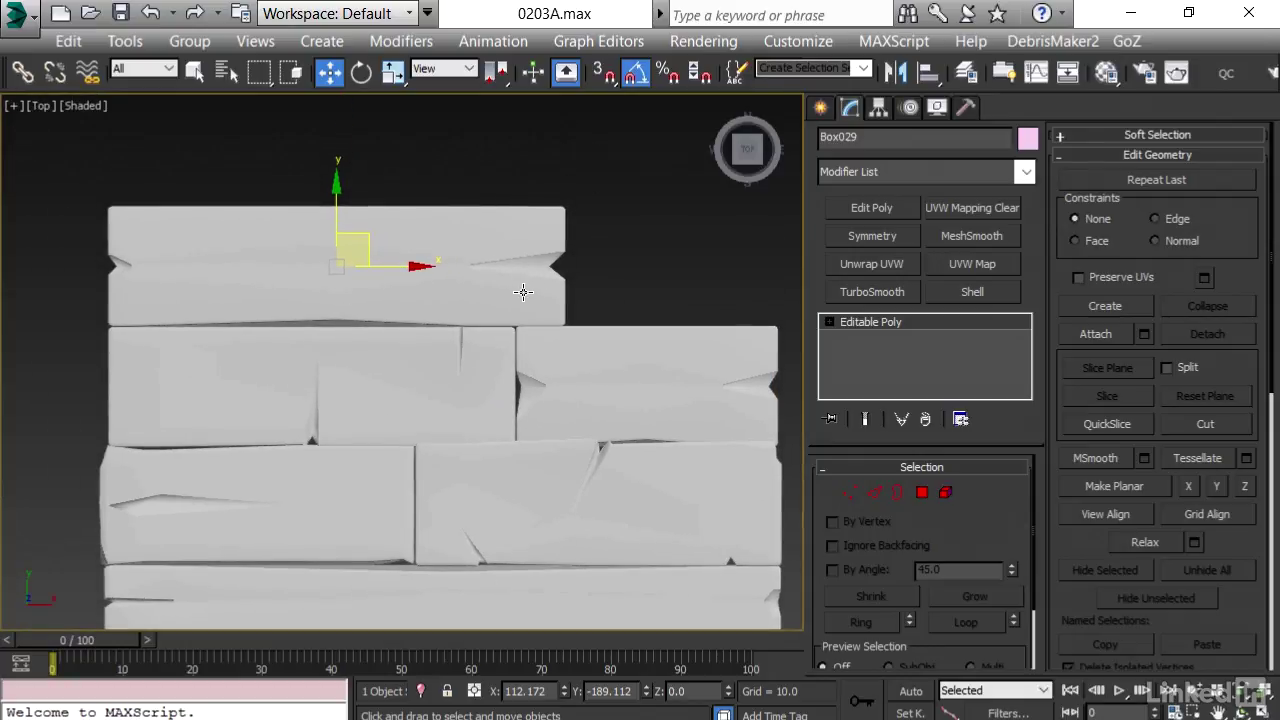
Examine the partly assembled wall section beside the source planks
scroll(521, 293, "down", 2)
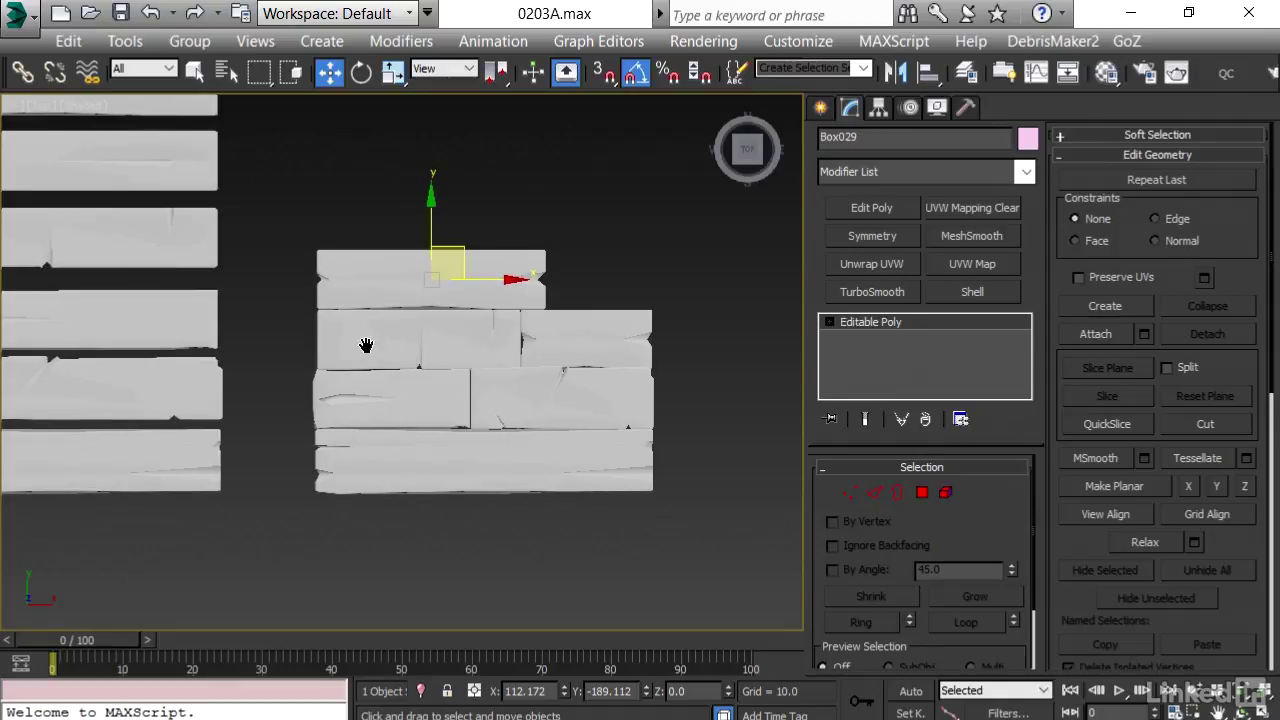
middle_click_drag(365, 346, 363, 362)
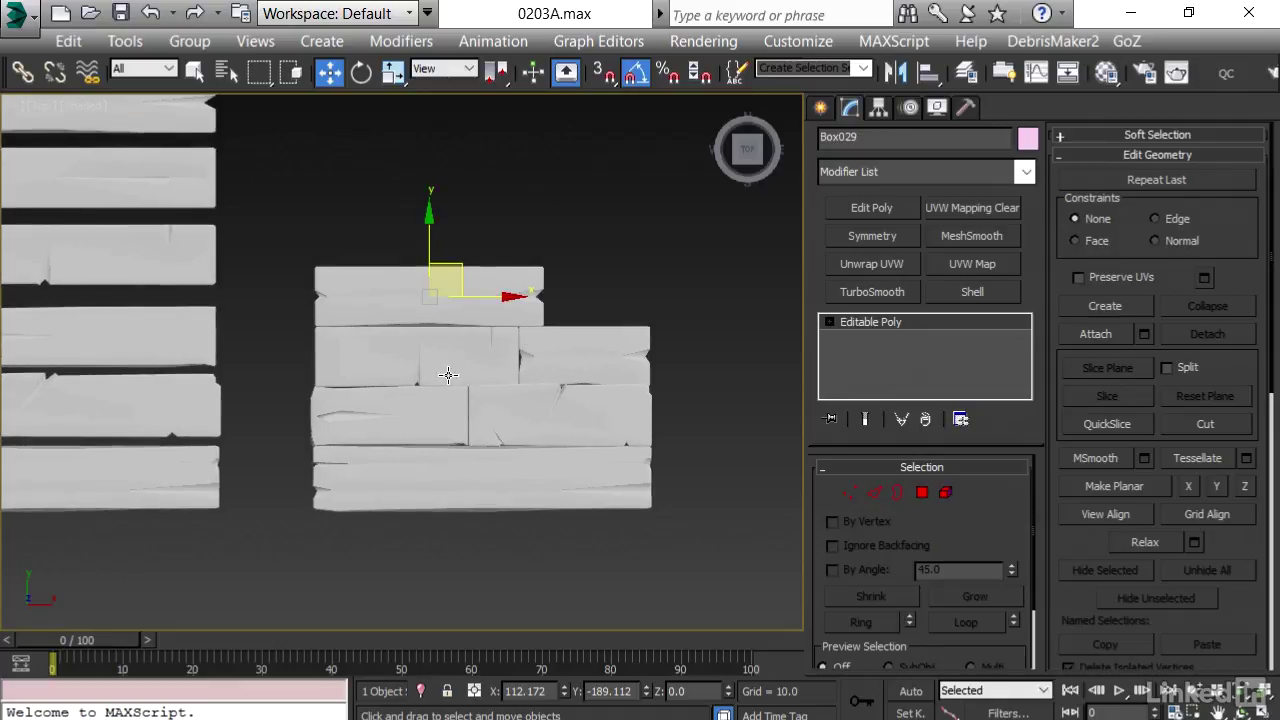
middle_click_drag(250, 358, 350, 388)
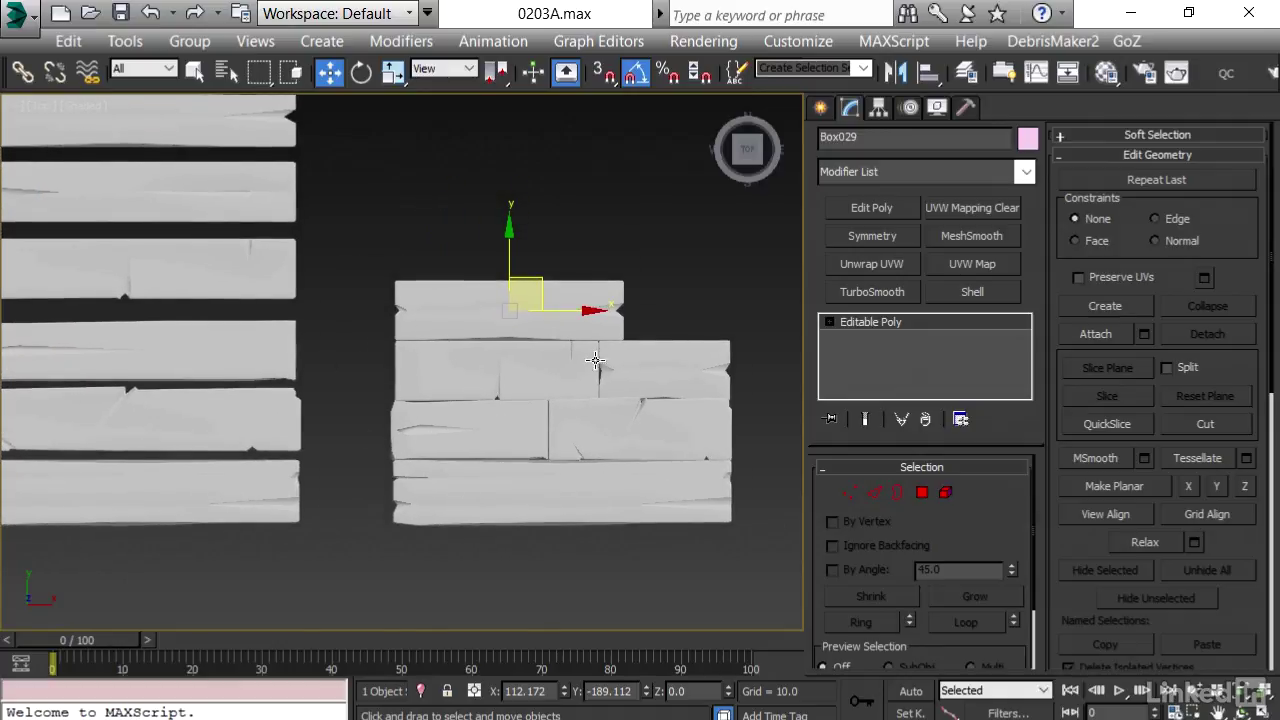
middle_click_drag(266, 407, 451, 511)
scroll(451, 511, "down", 2)
middle_click_drag(95, 402, 149, 400)
middle_click_drag(440, 425, 217, 246)
scroll(403, 343, "up", 1)
scroll(394, 257, "up", 1)
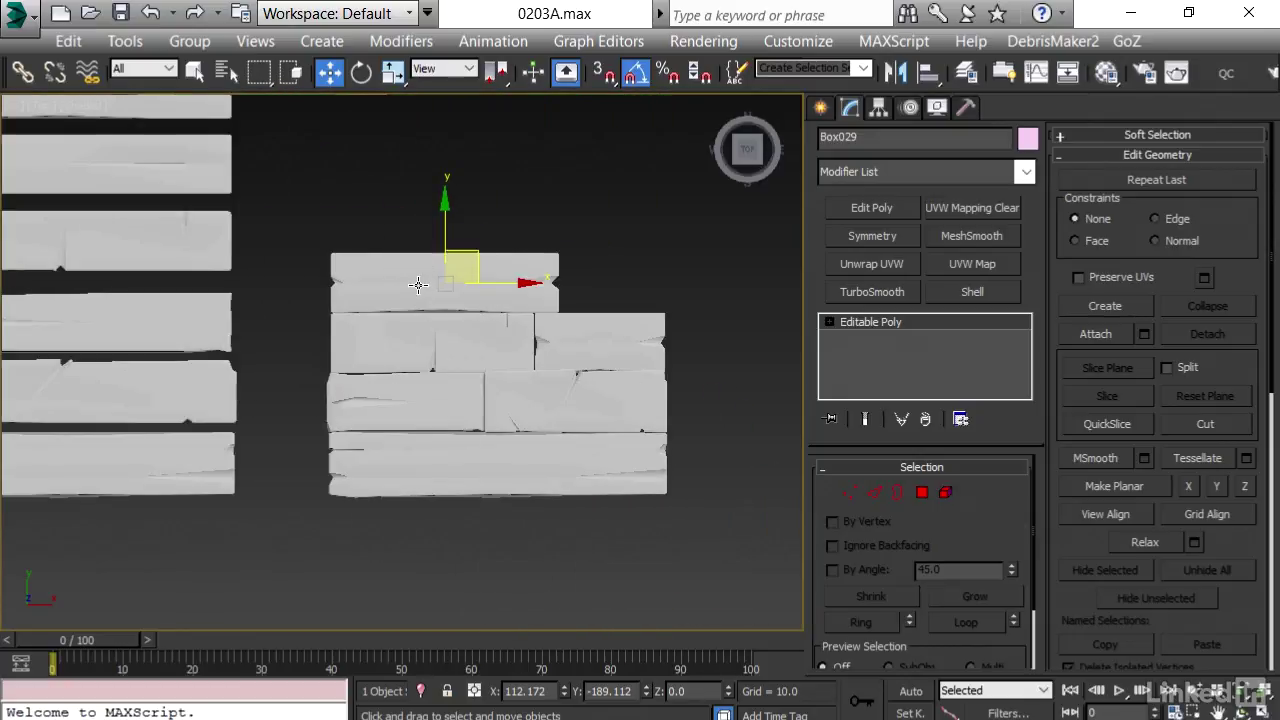
middle_click_drag(418, 288, 404, 318)
middle_click_drag(607, 364, 500, 346)
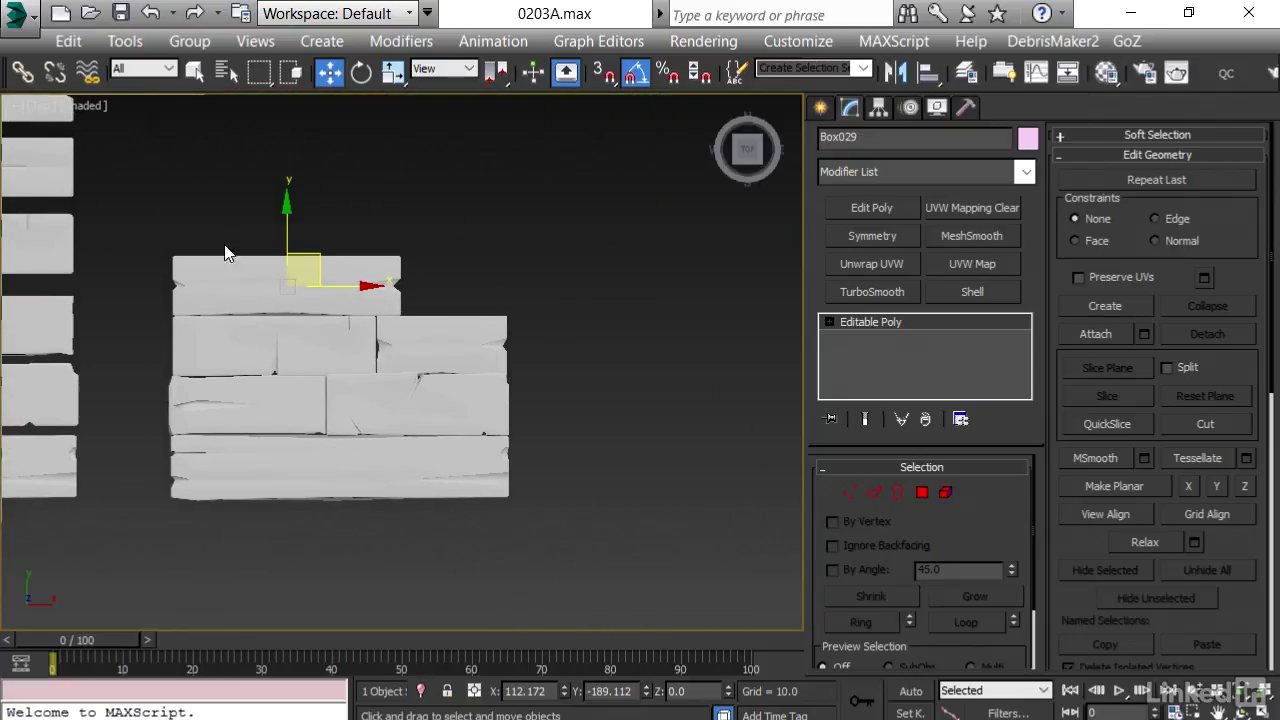
Select all six planks of the wall section and move them along X to the left side of the source planks
left_click_drag(496, 542, 500, 546)
scroll(345, 452, "down", 2)
middle_click_drag(302, 444, 438, 437)
left_click_drag(541, 409, 84, 393)
middle_click_drag(119, 438, 313, 430)
middle_click_drag(705, 397, 497, 394)
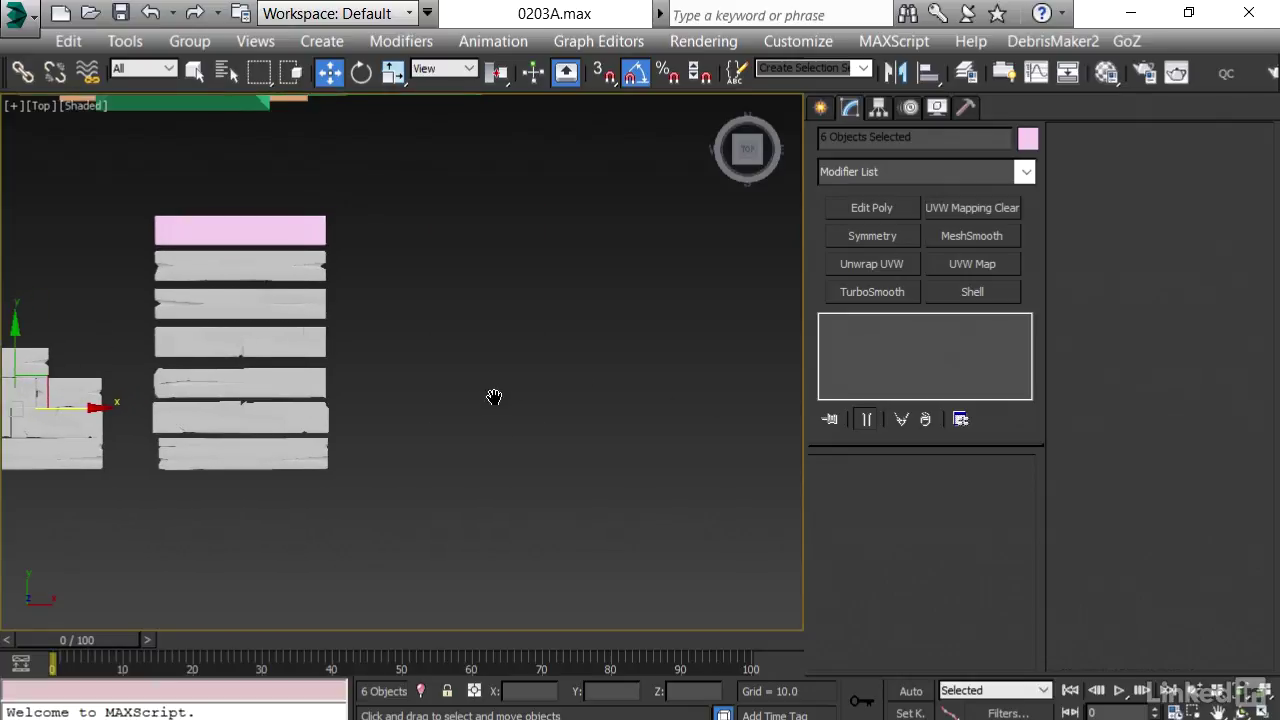
Unhide all hidden objects and select the middle plank of the finished five-row panel
right_click(497, 394)
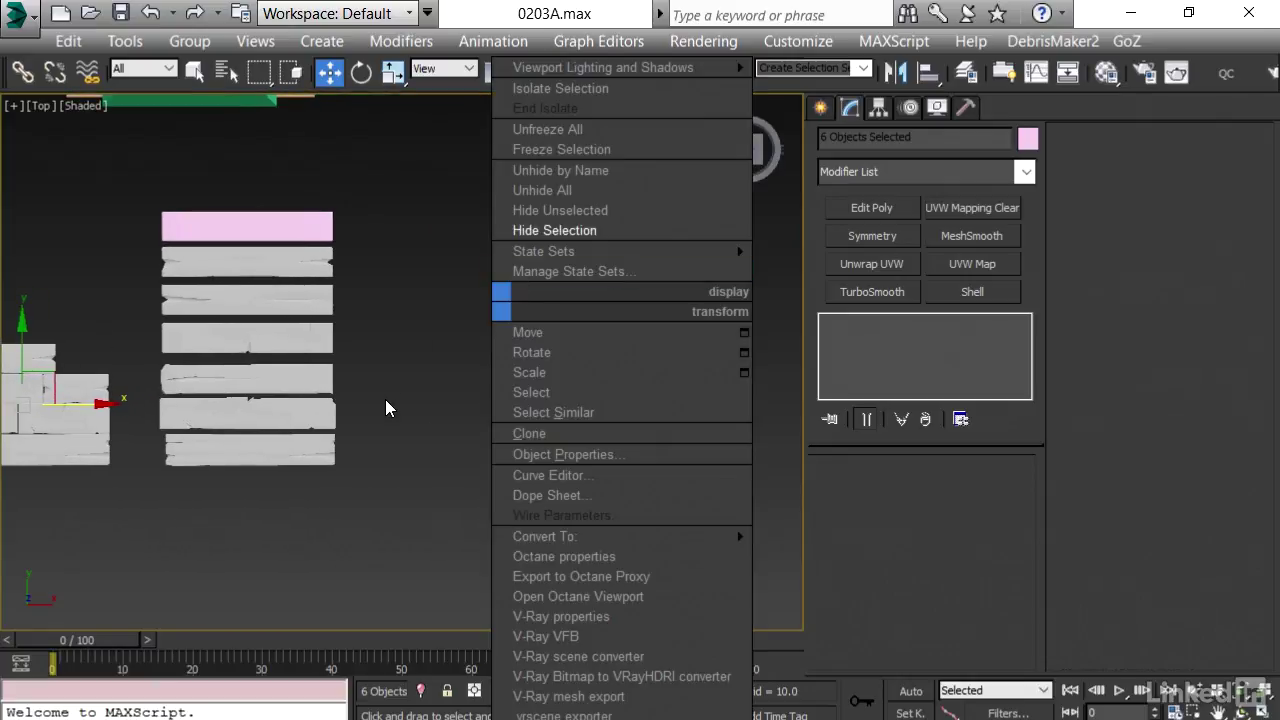
left_click(537, 192)
middle_click_drag(492, 425, 254, 506)
scroll(252, 507, "down", 1)
middle_click_drag(403, 435, 351, 446)
scroll(351, 446, "up", 3)
left_click(384, 375)
middle_click_drag(326, 377, 321, 453)
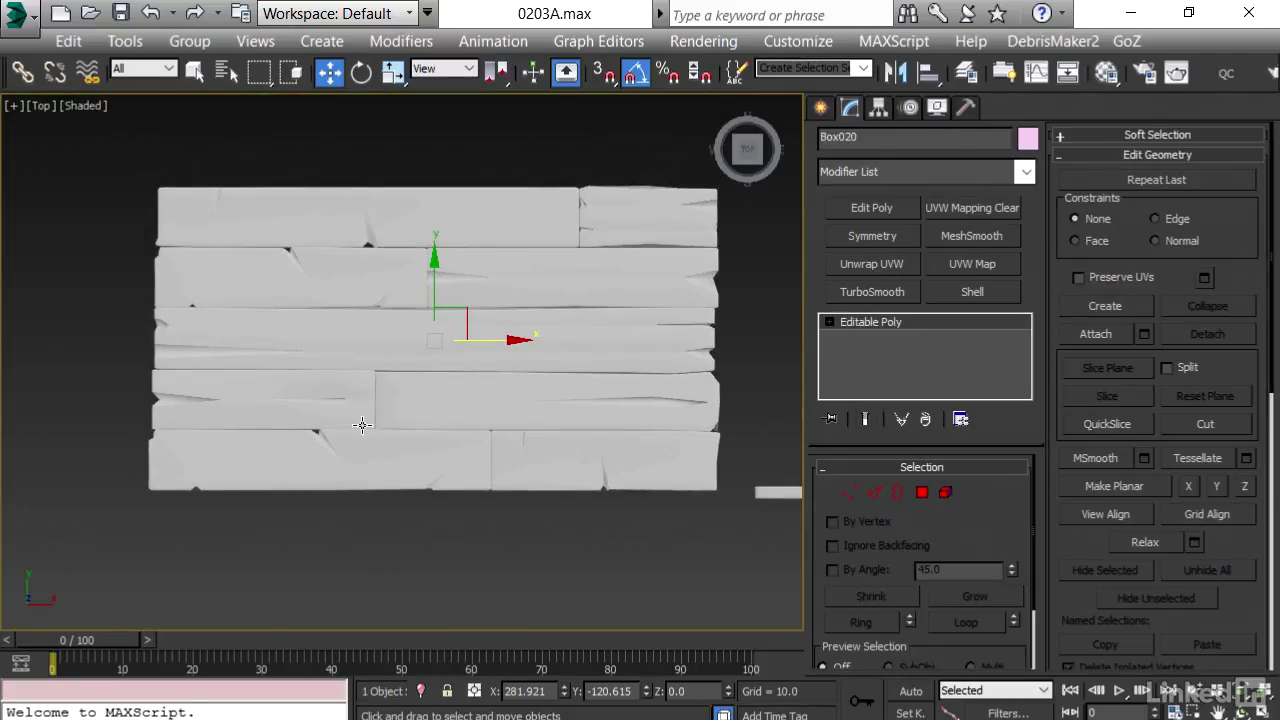
Switch to the Perspective view and examine the walls and roof edges in the tower's concept image
key("p")
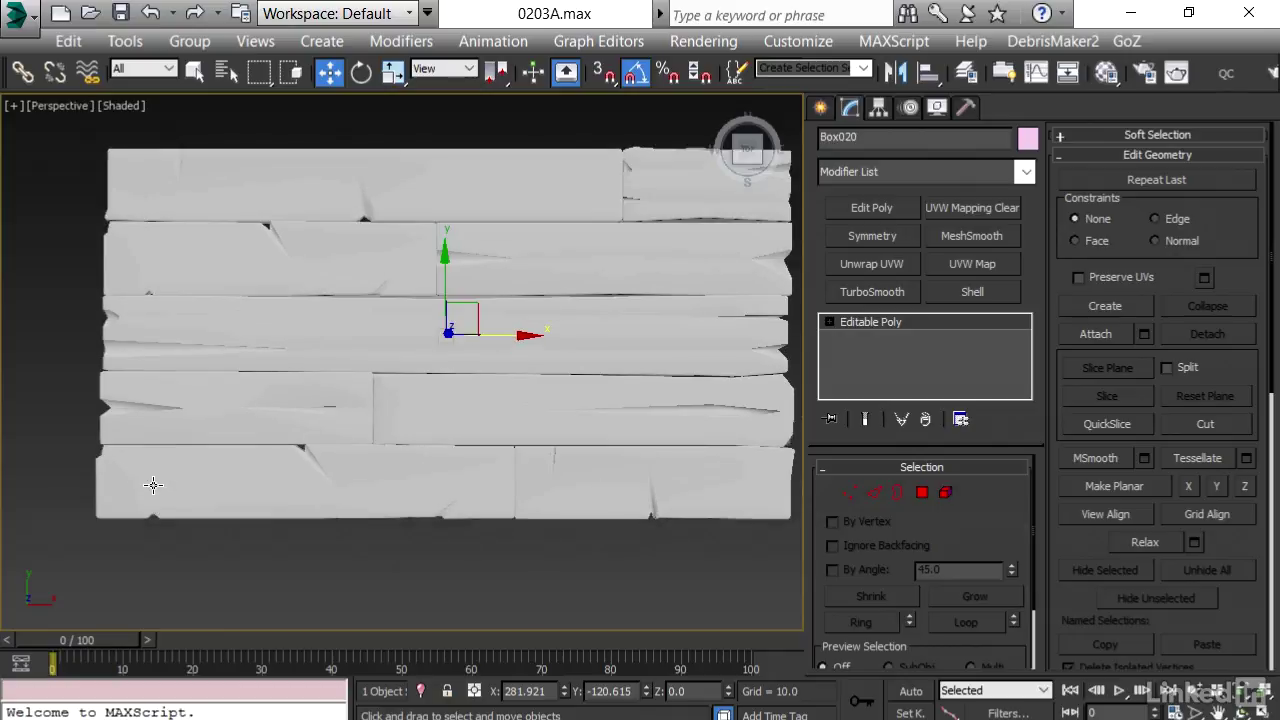
scroll(148, 494, "down", 3)
middle_click_drag(149, 490, 132, 430, "alt")
middle_click_drag(132, 430, 405, 335)
scroll(405, 335, "down", 5)
middle_click_drag(312, 362, 600, 330)
scroll(370, 287, "up", 5)
middle_click_drag(548, 286, 390, 298)
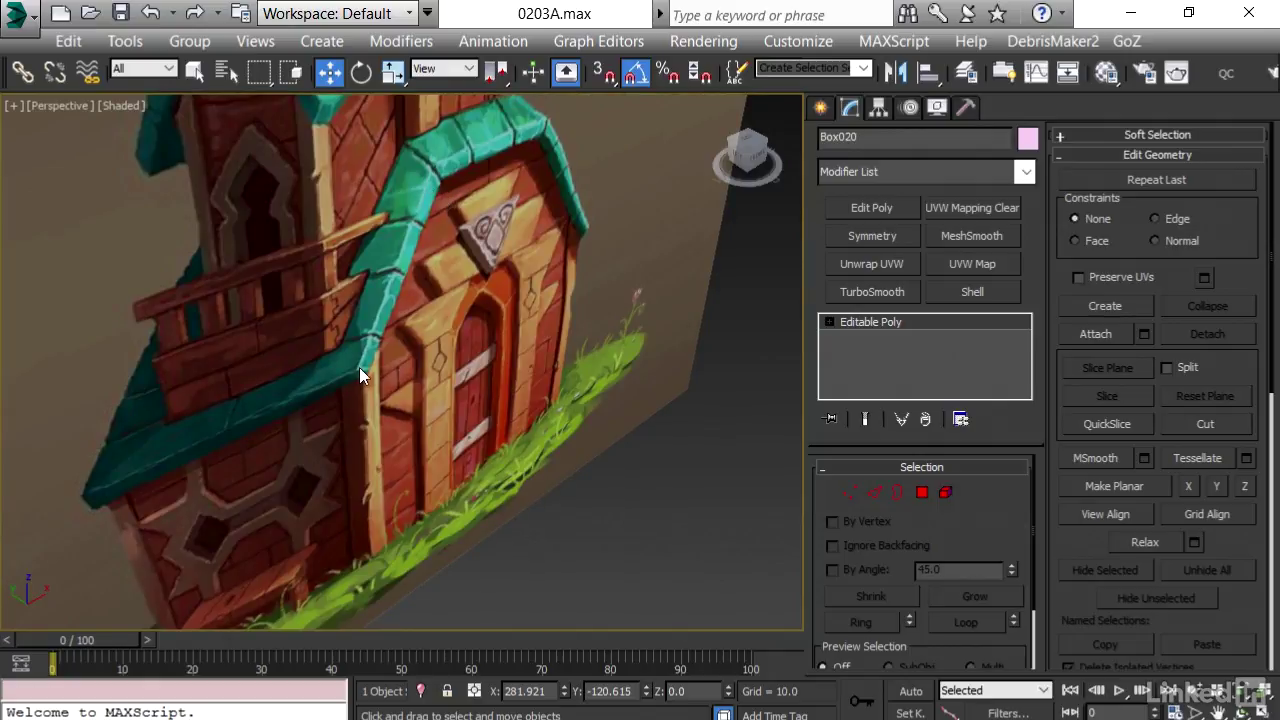
Examine the flat five-row panel from several angles and select the upright plank wall
scroll(381, 366, "down", 5)
scroll(540, 390, "down", 5)
middle_click_drag(590, 391, 160, 436)
scroll(507, 425, "up", 6)
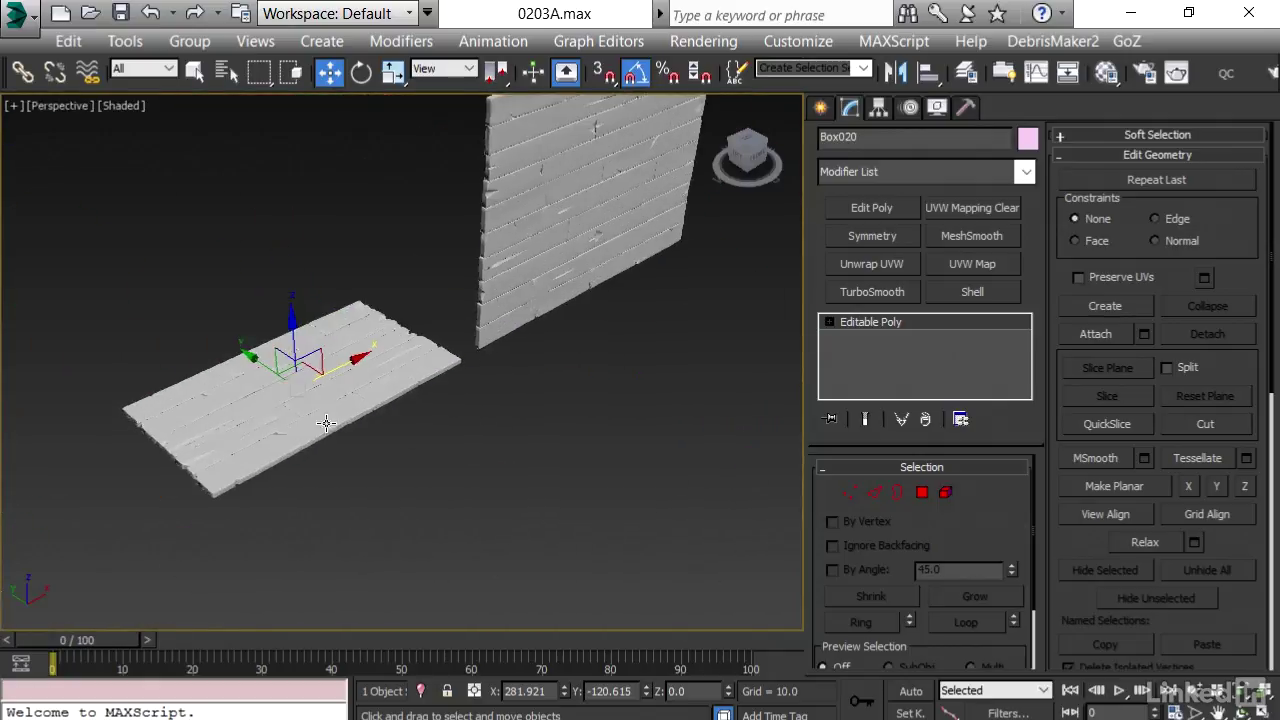
middle_click_drag(311, 443, 374, 478, "alt")
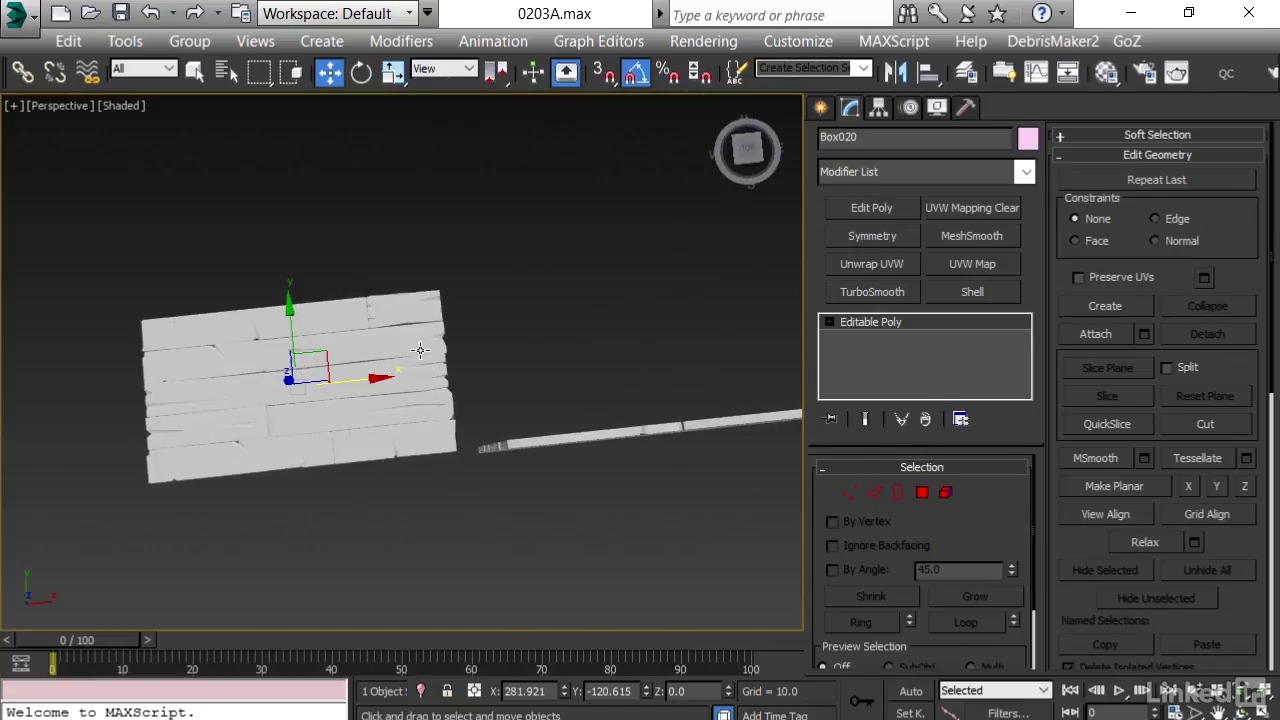
middle_click_drag(210, 436, 191, 423)
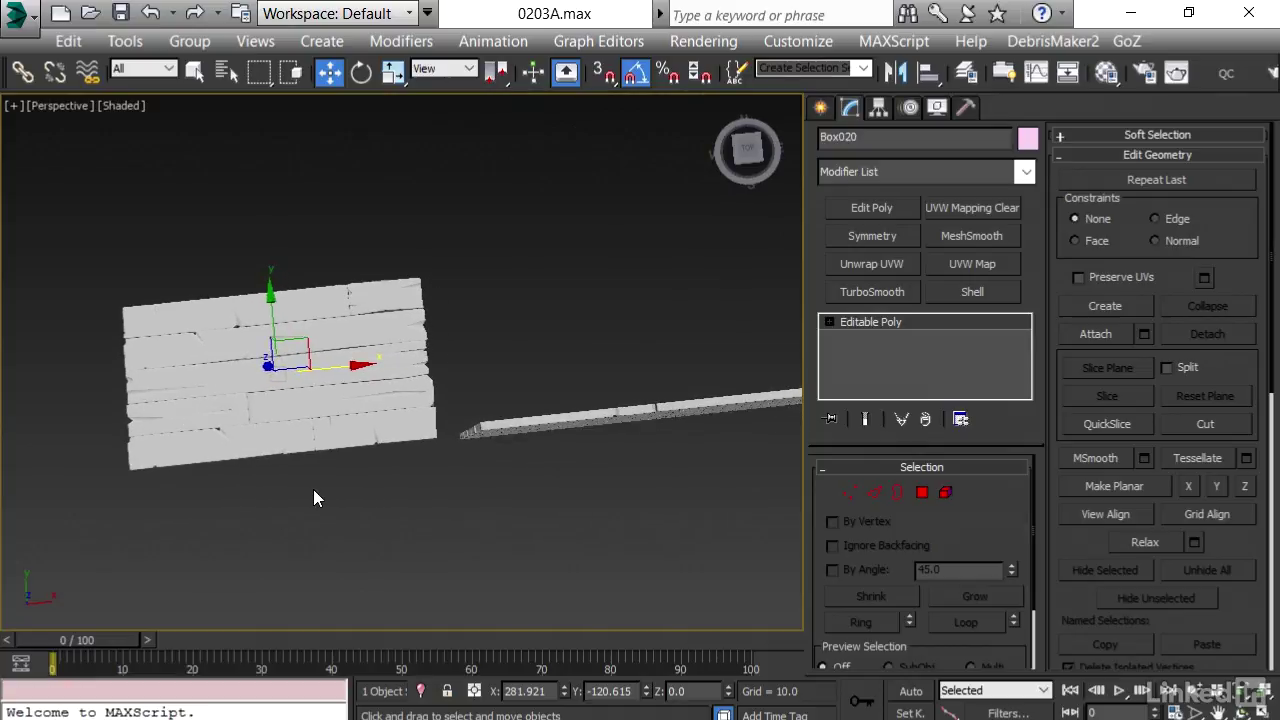
middle_click_drag(333, 500, 252, 413, "alt")
left_click(416, 311)
mouse_move(387, 358)
middle_mouse_down()
mouse_move(404, 309)
mouse_move(399, 341)
middle_mouse_up()
middle_click_drag(89, 366, 520, 354)
scroll(245, 375, "down", 4)
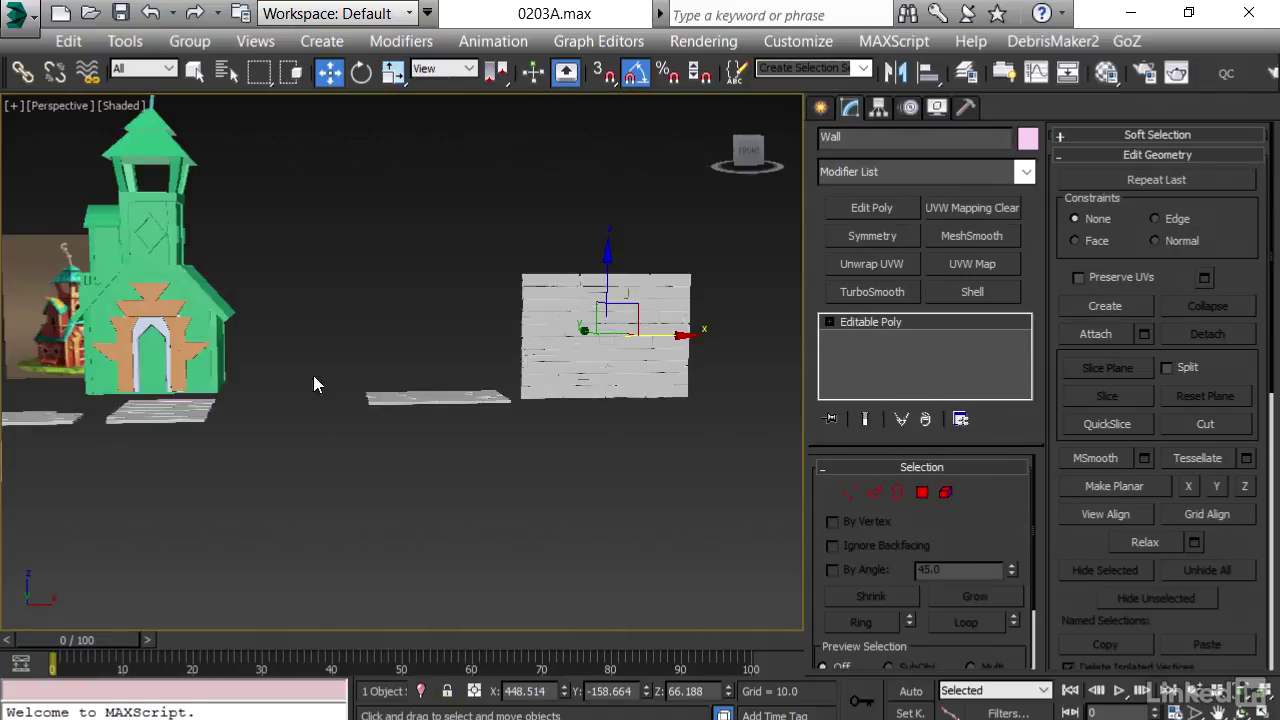
Compare the blocked-out tower model with the concept image
middle_click_drag(155, 376, 380, 376)
scroll(190, 376, "up", 6)
middle_click_drag(2, 377, 304, 375)
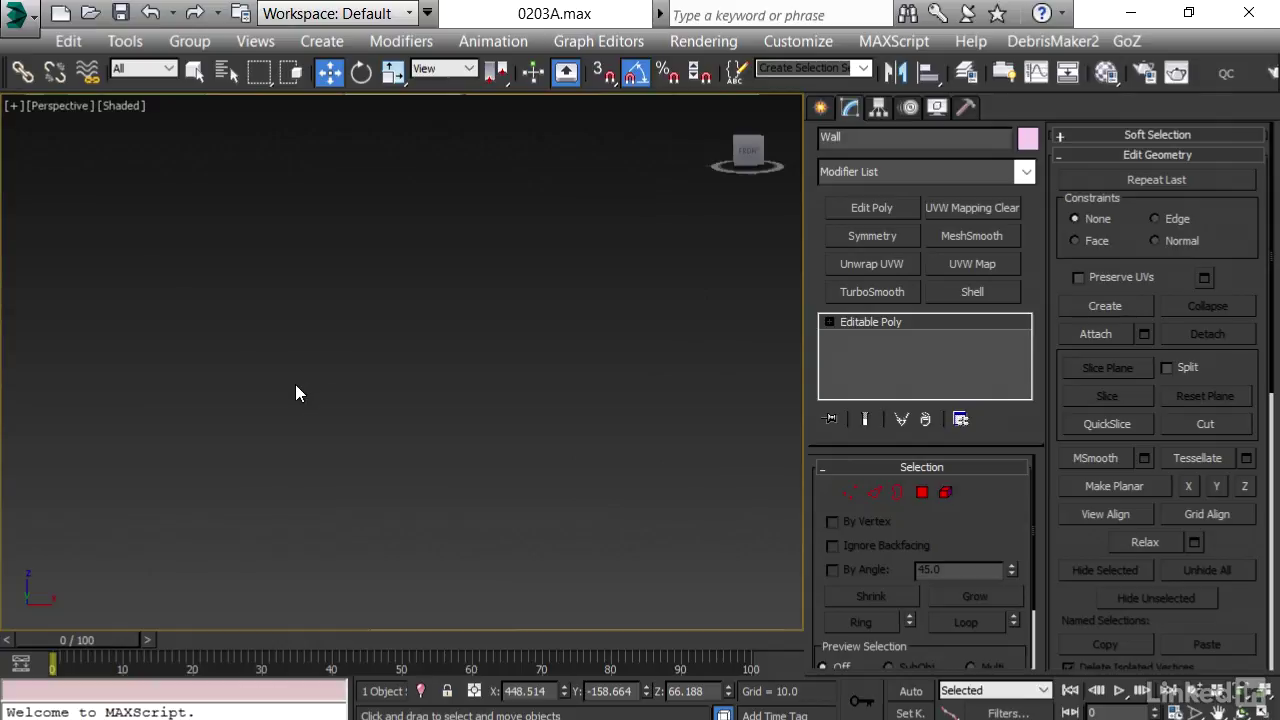
key("z")
middle_click_drag(219, 403, 995, 390)
scroll(411, 398, "down", 5)
middle_click_drag(155, 368, 419, 363)
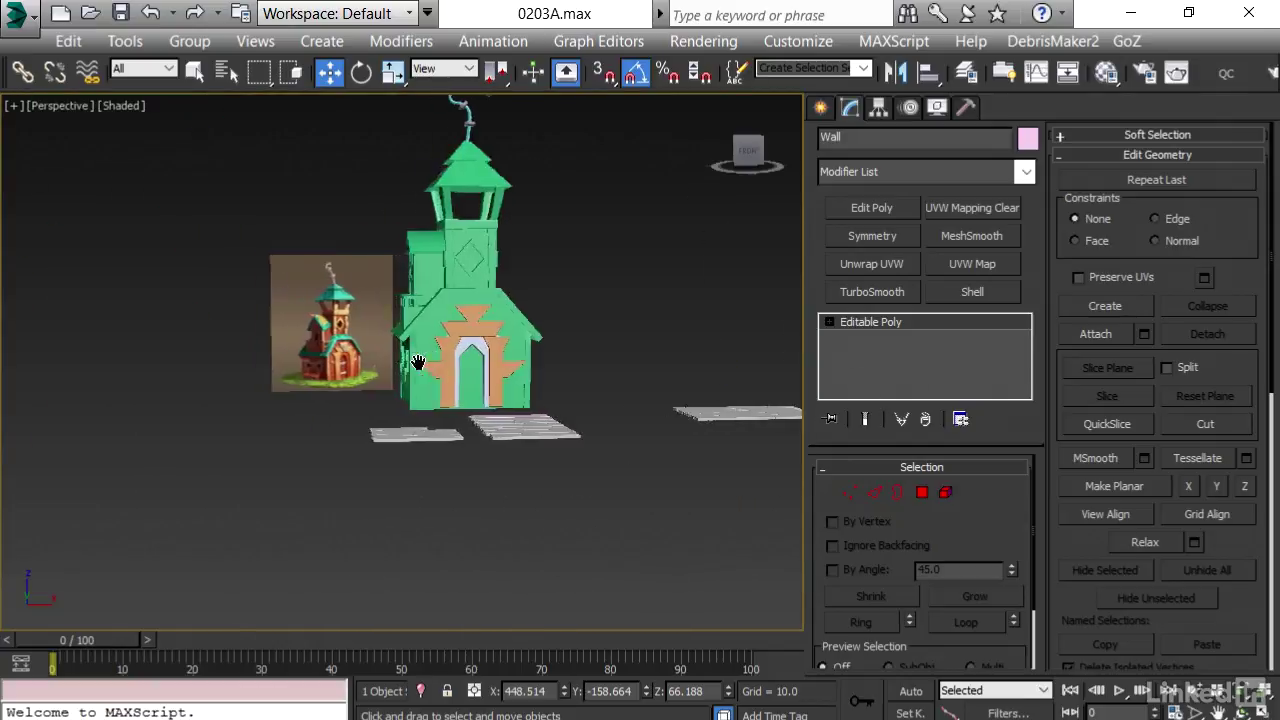
scroll(418, 362, "up", 5)
scroll(236, 351, "up", 2)
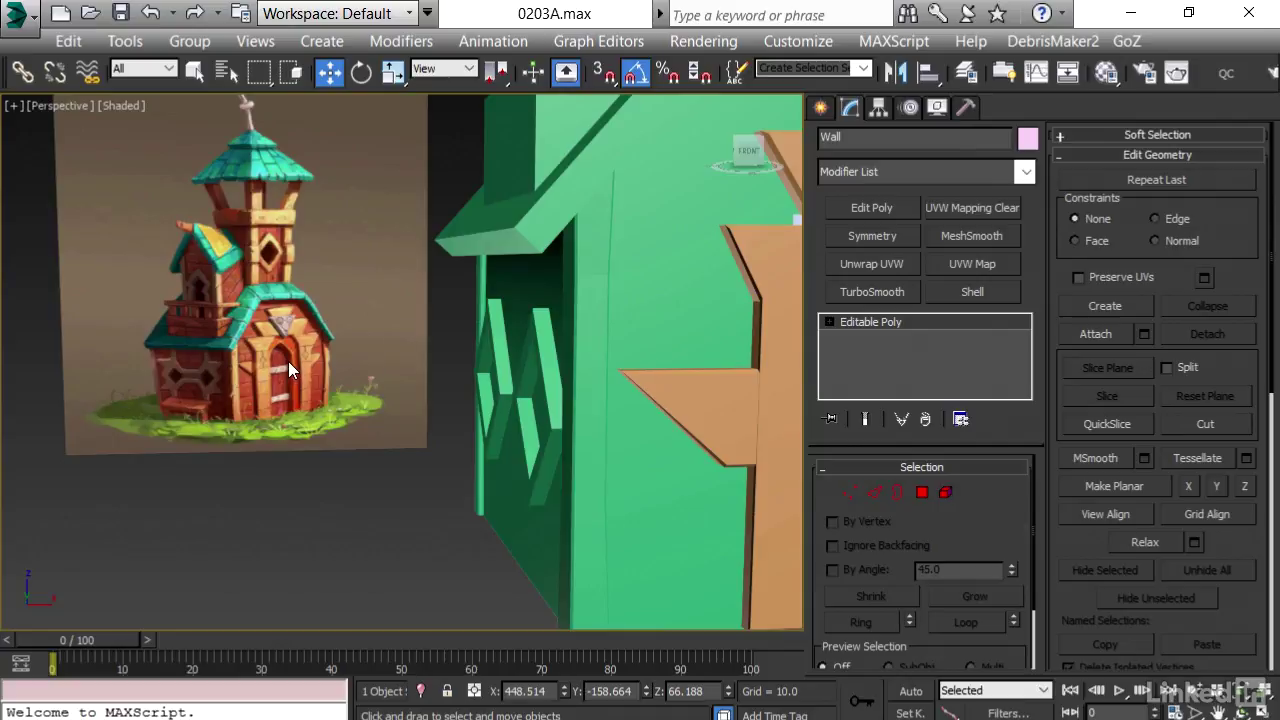
scroll(289, 370, "down", 6)
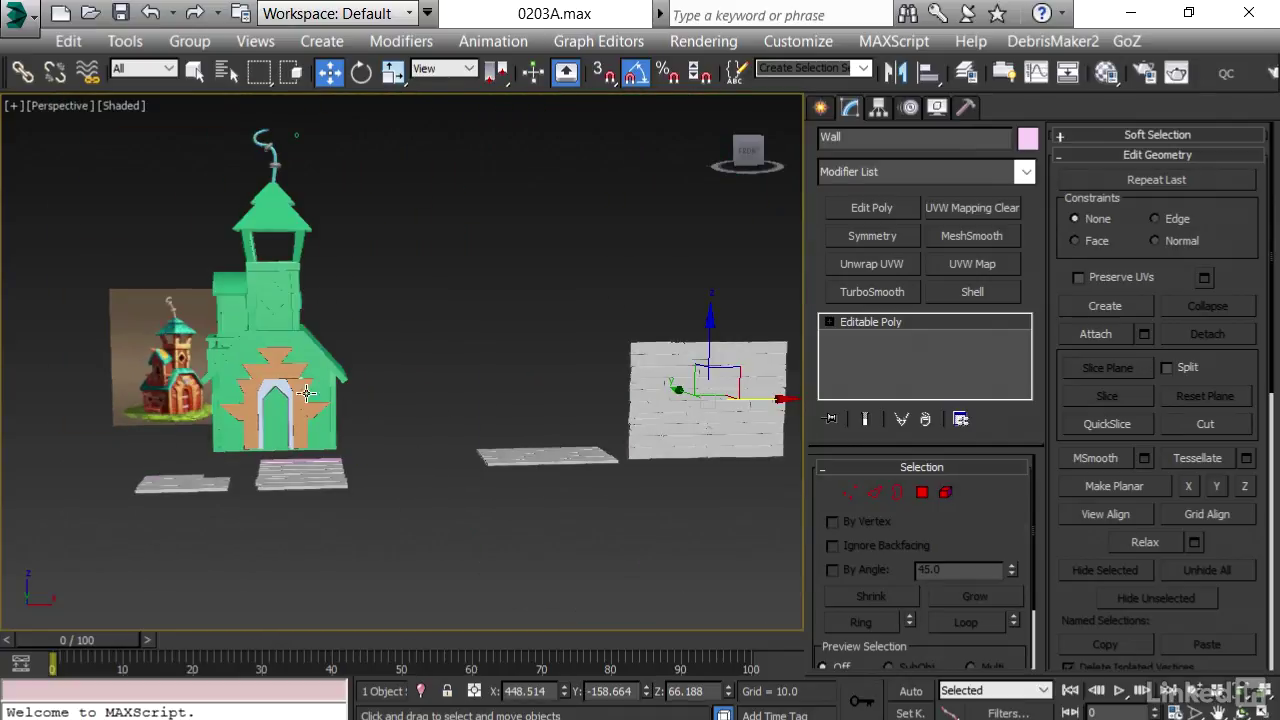
Select the middle plank of the flat five-row panel and examine the tower's upper roof from an angle
middle_click_drag(236, 428, 534, 423, "alt")
left_click(534, 423)
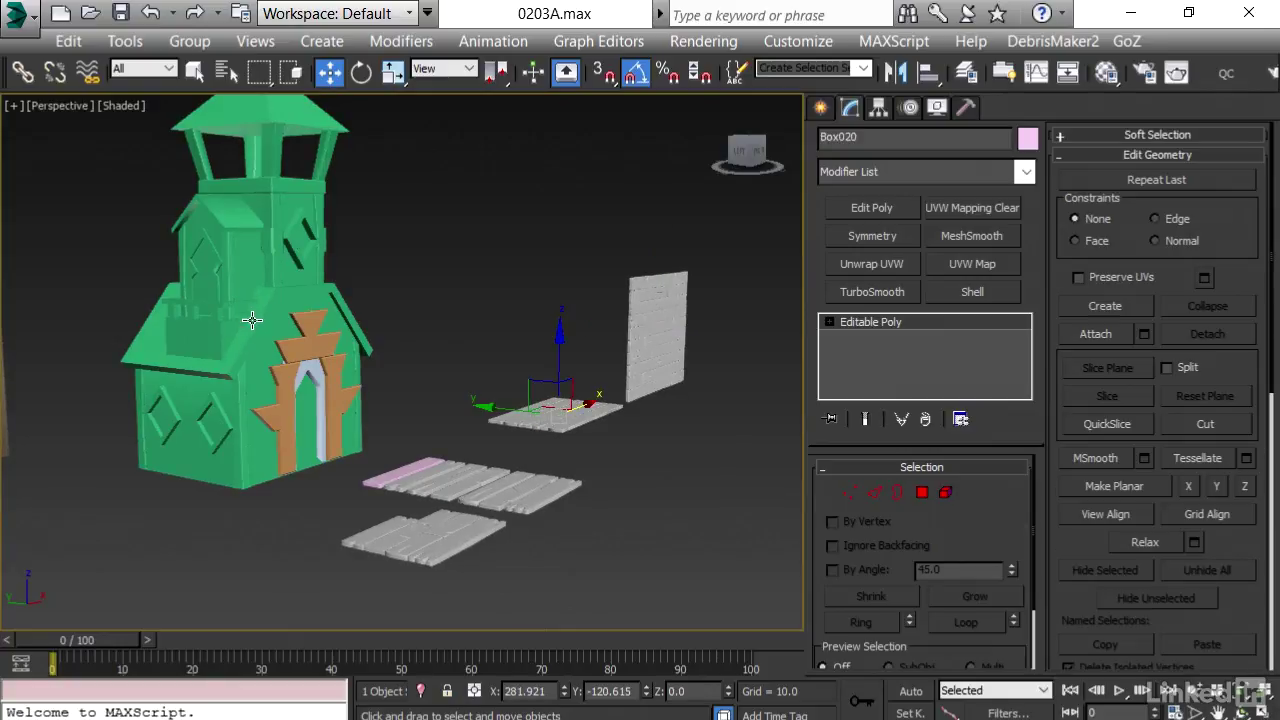
mouse_move(298, 283)
middle_mouse_down("alt")
mouse_move(263, 306)
mouse_move(288, 280)
middle_mouse_up("alt")
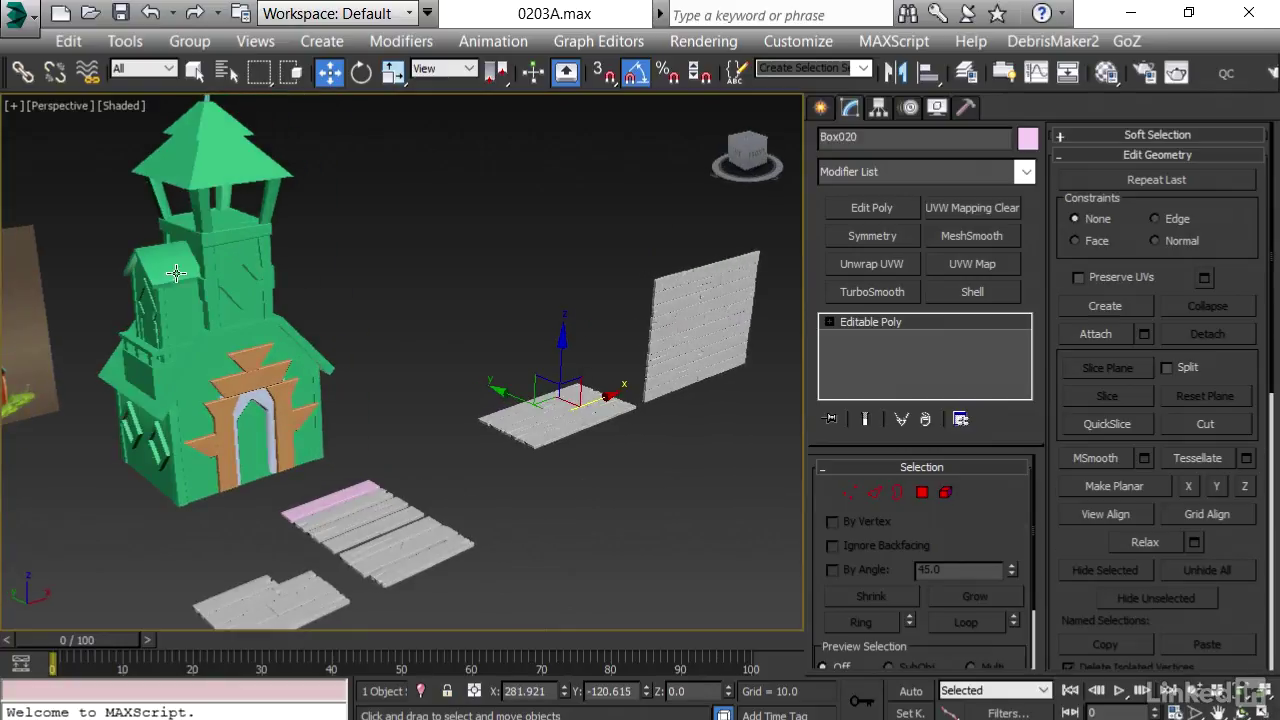
middle_click_drag(180, 267, 447, 227, "alt")
scroll(257, 249, "up", 4)
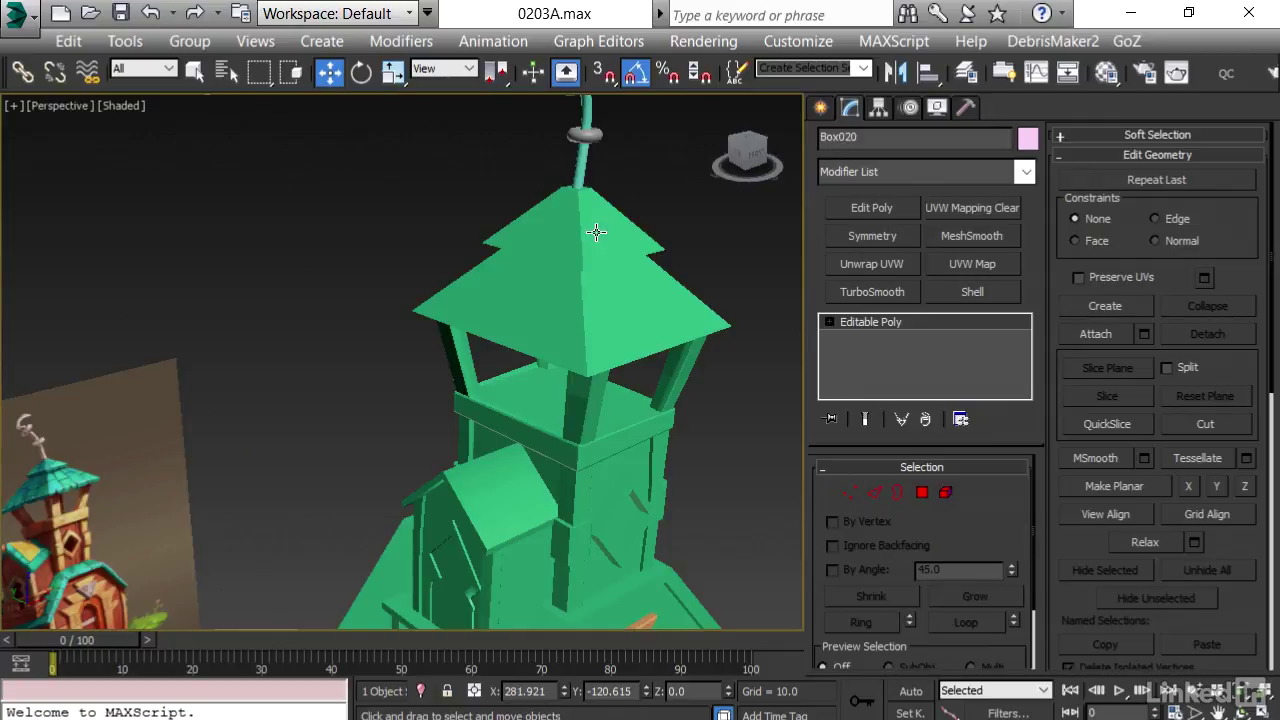
Examine the shingled roof, plank walls and balcony of the tower in the concept image
scroll(104, 512, "up", 4)
middle_click_drag(6, 448, 207, 427)
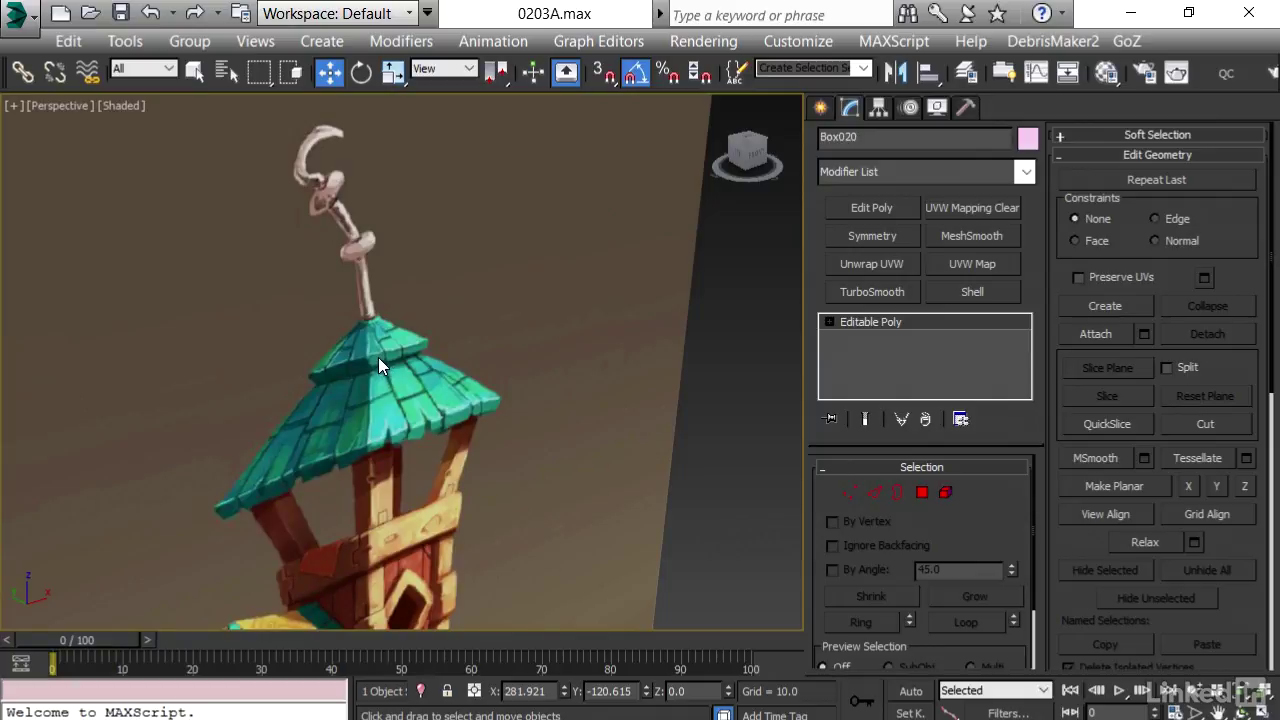
scroll(372, 357, "down", 5)
scroll(355, 440, "up", 6)
middle_click_drag(359, 430, 349, 424)
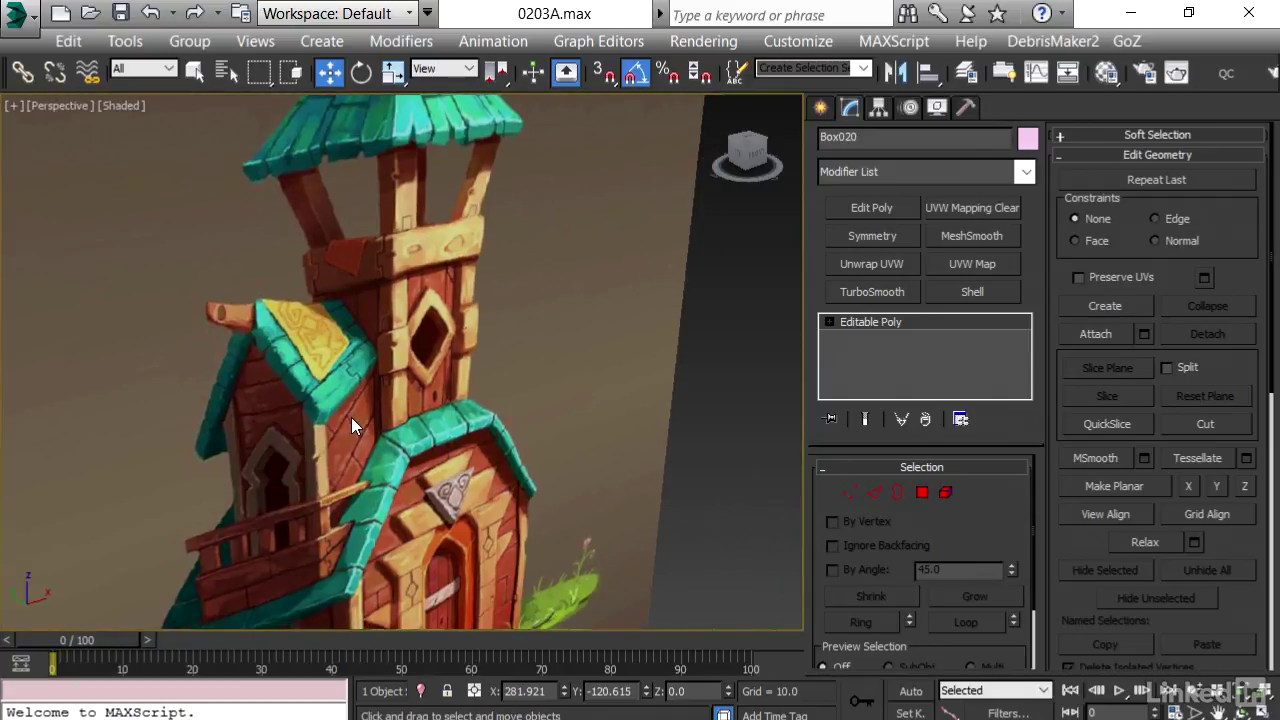
scroll(520, 412, "down", 5)
middle_click_drag(690, 433, 343, 425)
scroll(343, 425, "down", 3)
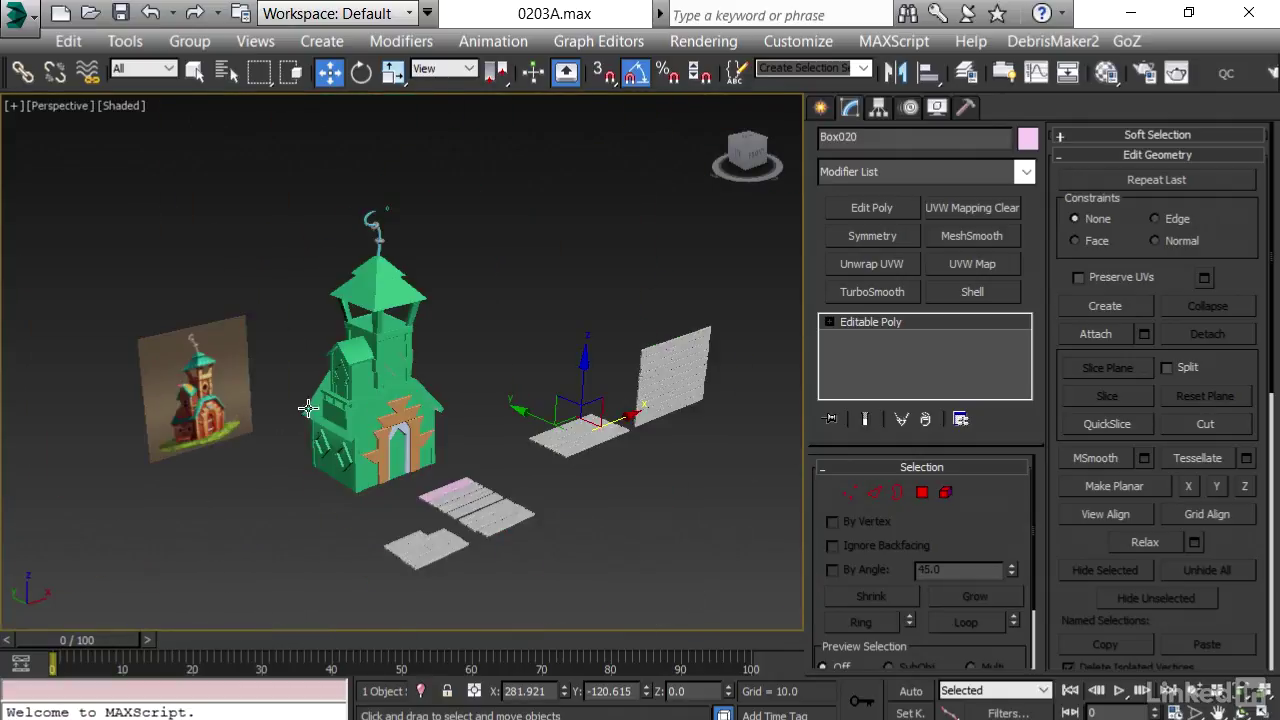
Try scaling the upright plank wall uniformly down to 25 percent and inspect the planks at that size
middle_click_drag(515, 430, 310, 439)
scroll(310, 439, "up", 3)
left_click(600, 365)
middle_click_drag(600, 365, 538, 406, "alt")
key("r")
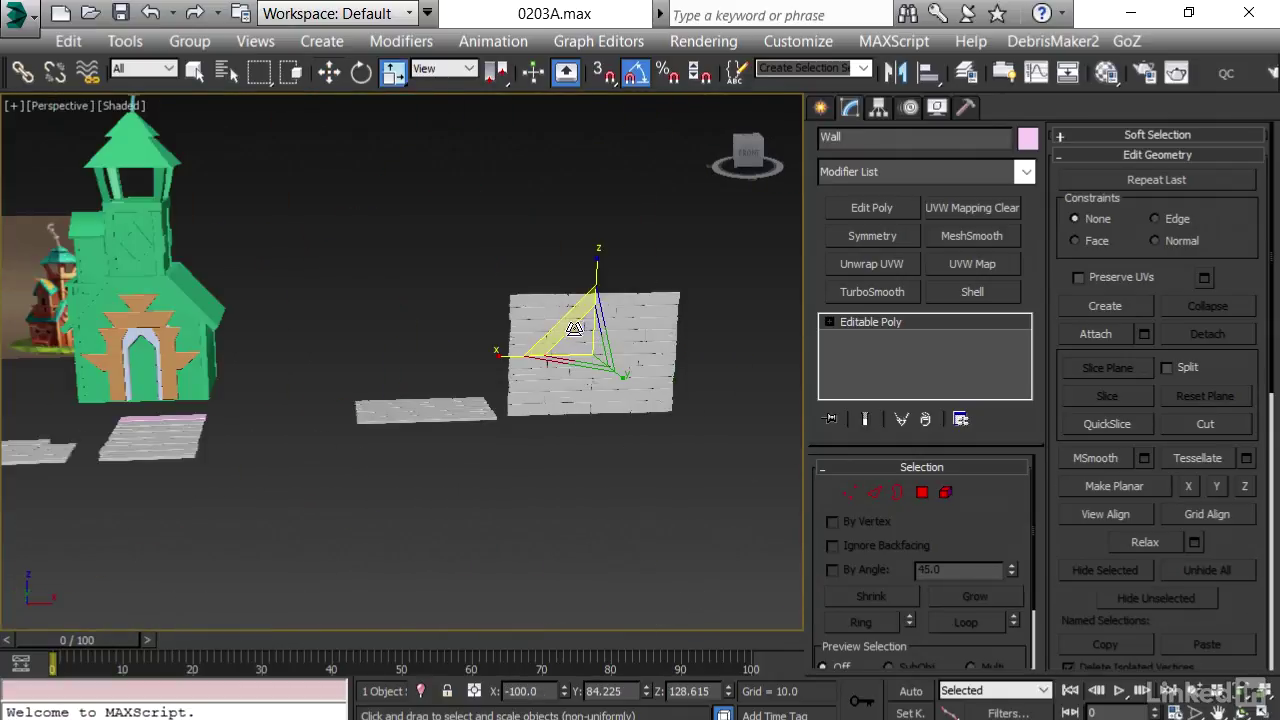
left_click_drag(586, 349, 576, 413)
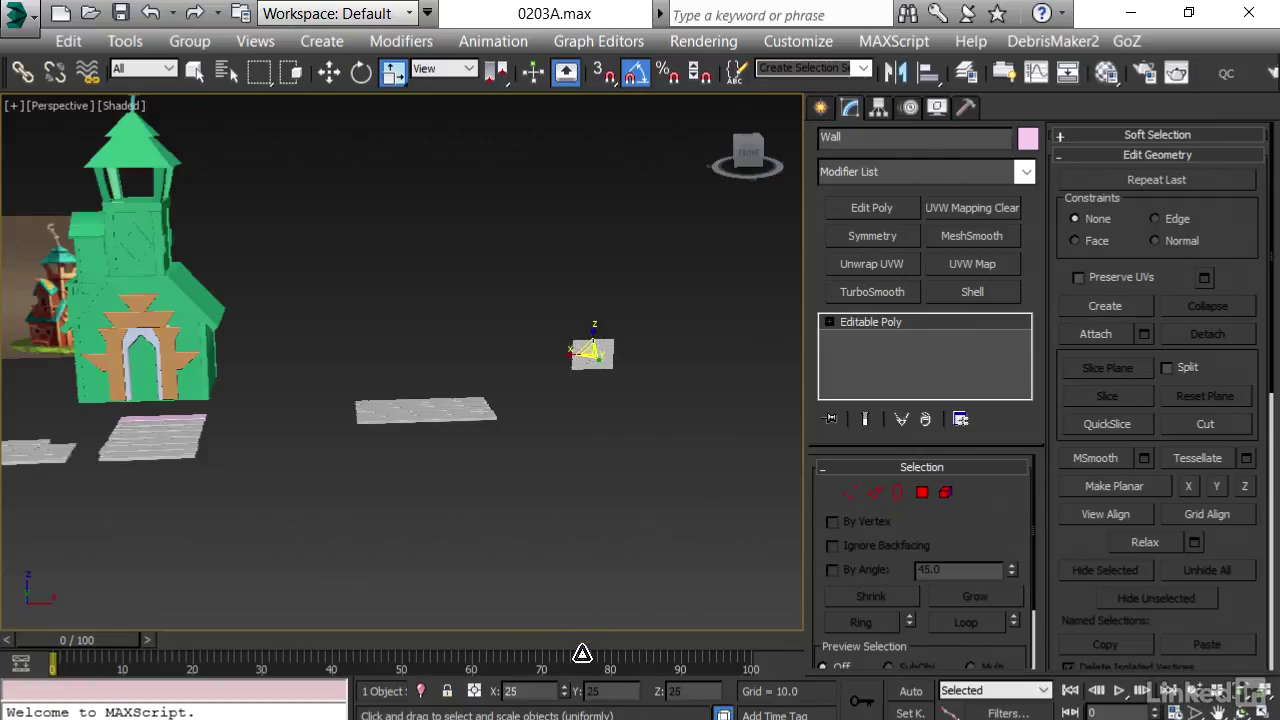
scroll(585, 520, "up", 5)
middle_click_drag(580, 443, 505, 635)
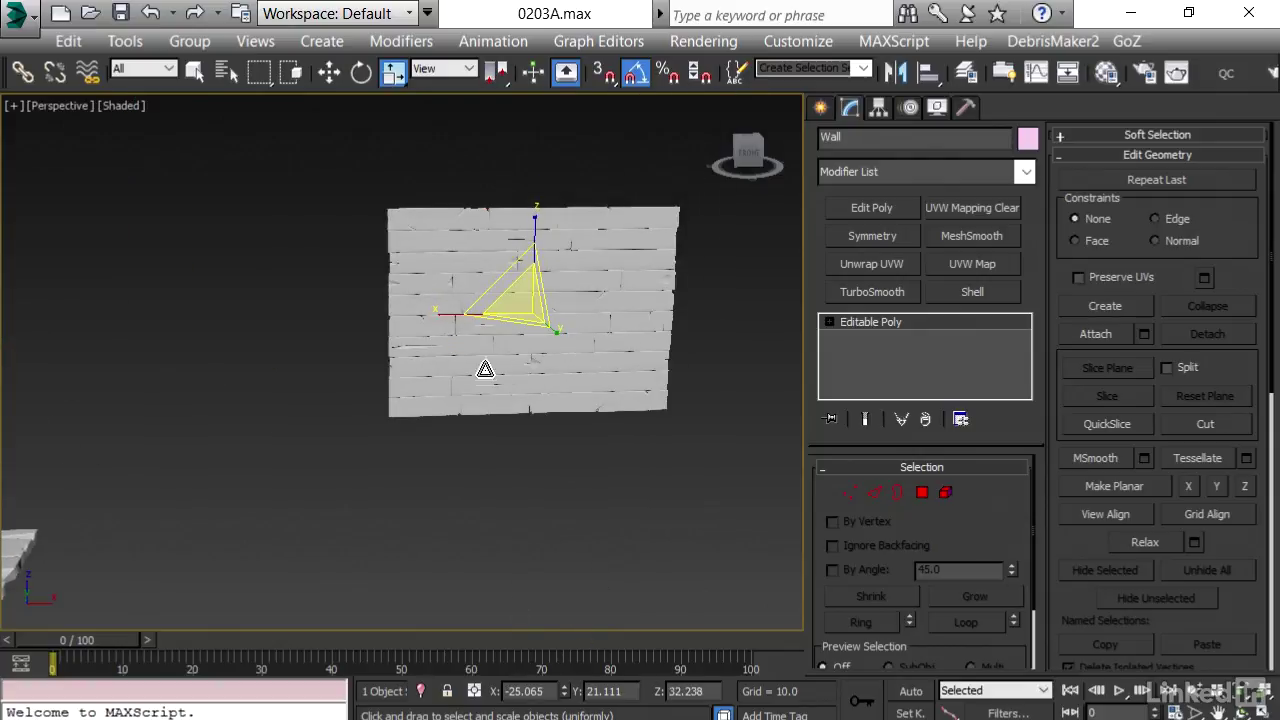
middle_click_drag(417, 291, 440, 254, "alt")
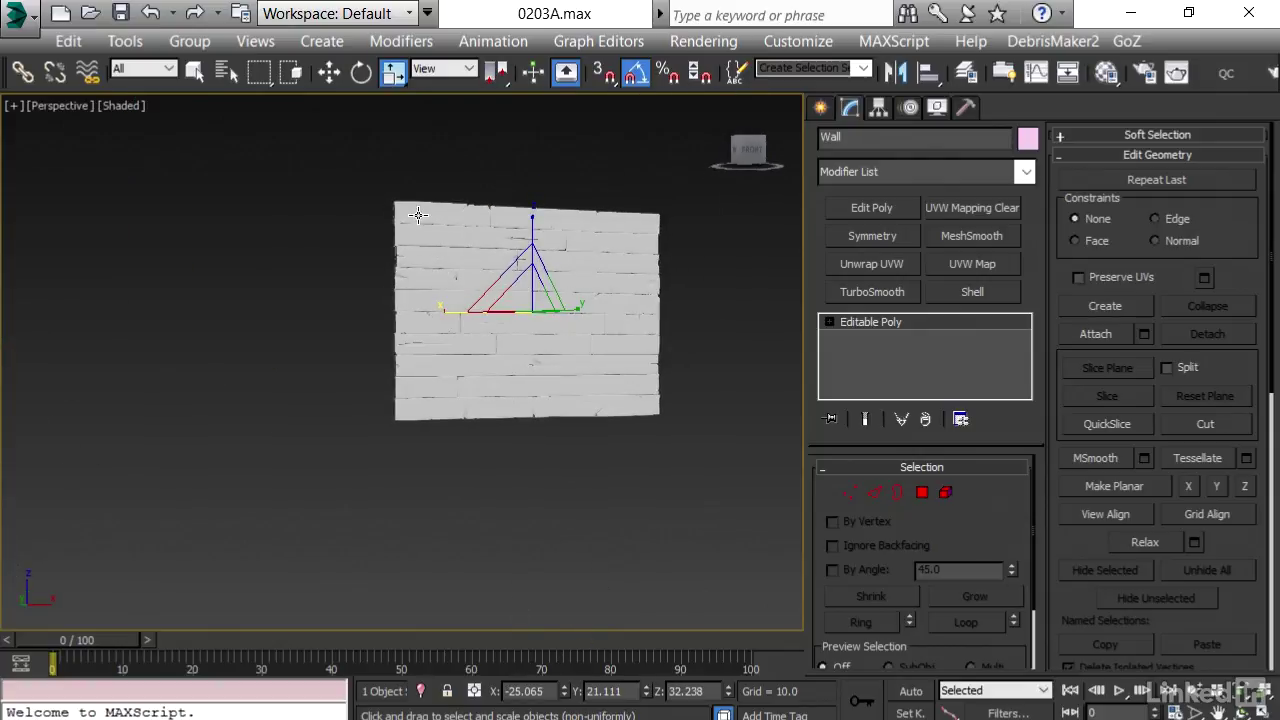
key("shift+z")
key("shift+z")
key("shift+z")
Place a scaled-down copy of the upright plank wall beside the original and stack a second small copy directly below it
key("w")
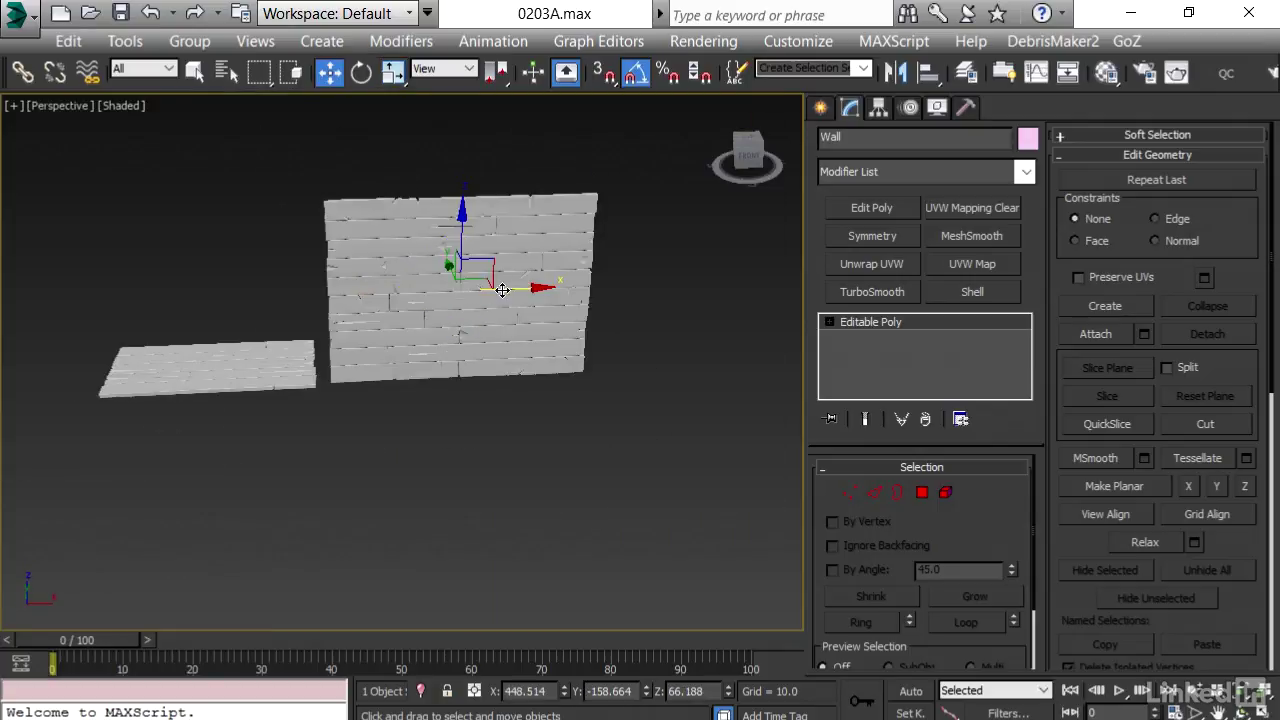
left_click_drag(503, 290, 760, 292, "shift")
left_click(643, 480)
middle_click_drag(605, 380, 424, 398)
key("r")
left_click_drag(535, 294, 566, 466)
key("w")
left_click_drag(554, 254, 520, 254)
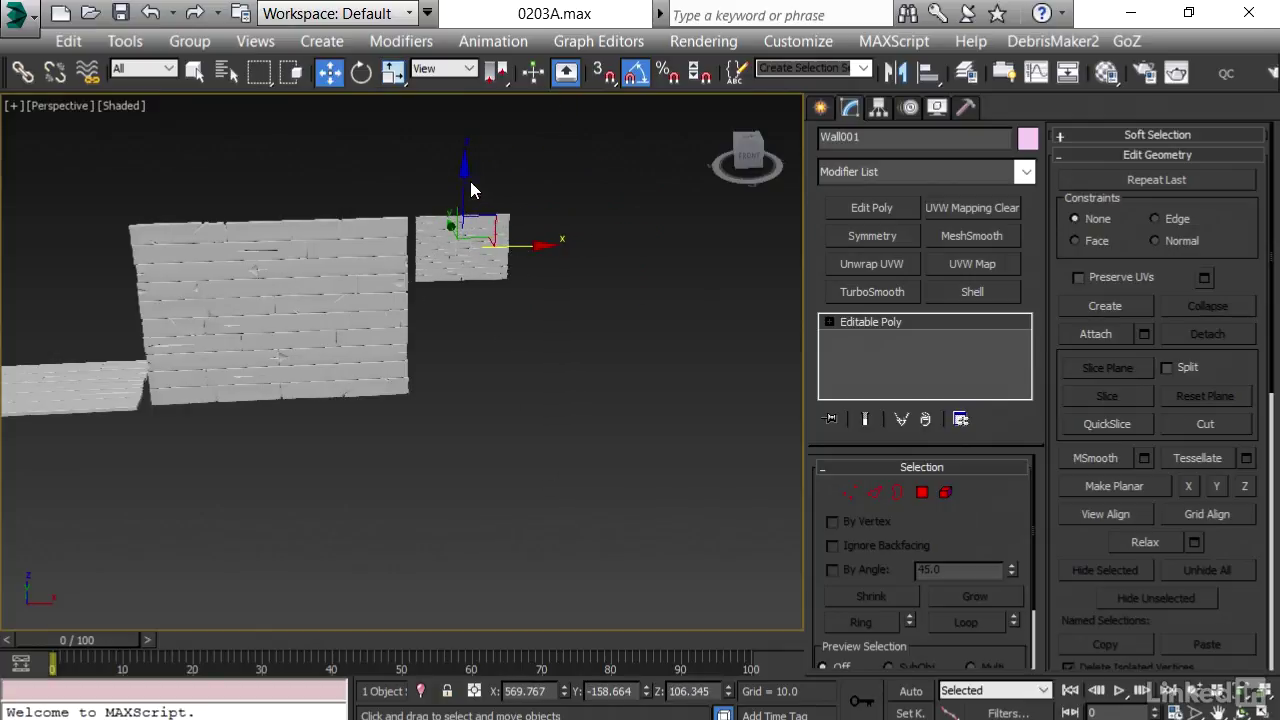
left_click_drag(466, 188, 474, 241, "shift")
left_click(616, 471)
Compare the plank size and damage details of the two stacked small walls with those of the large wall
scroll(380, 330, "up", 5)
middle_click_drag(380, 330, 505, 283, "alt")
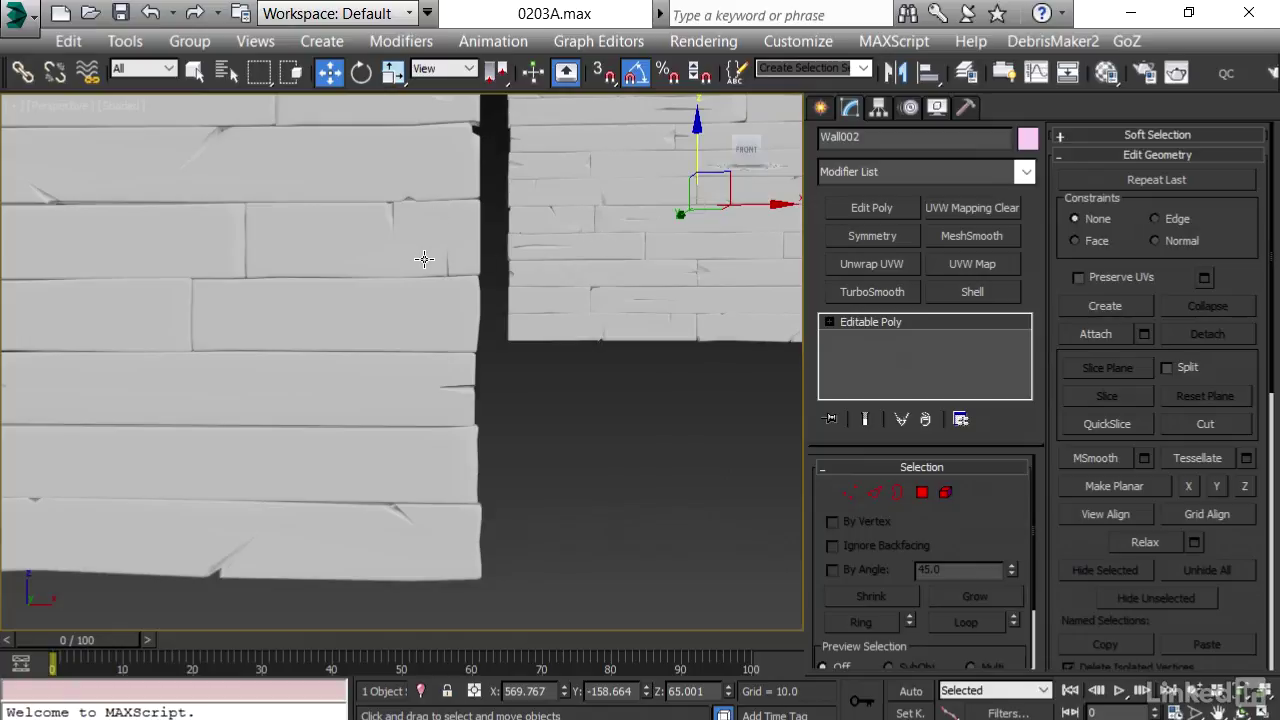
scroll(424, 259, "down", 5)
middle_click_drag(426, 258, 370, 350)
scroll(269, 430, "up", 3)
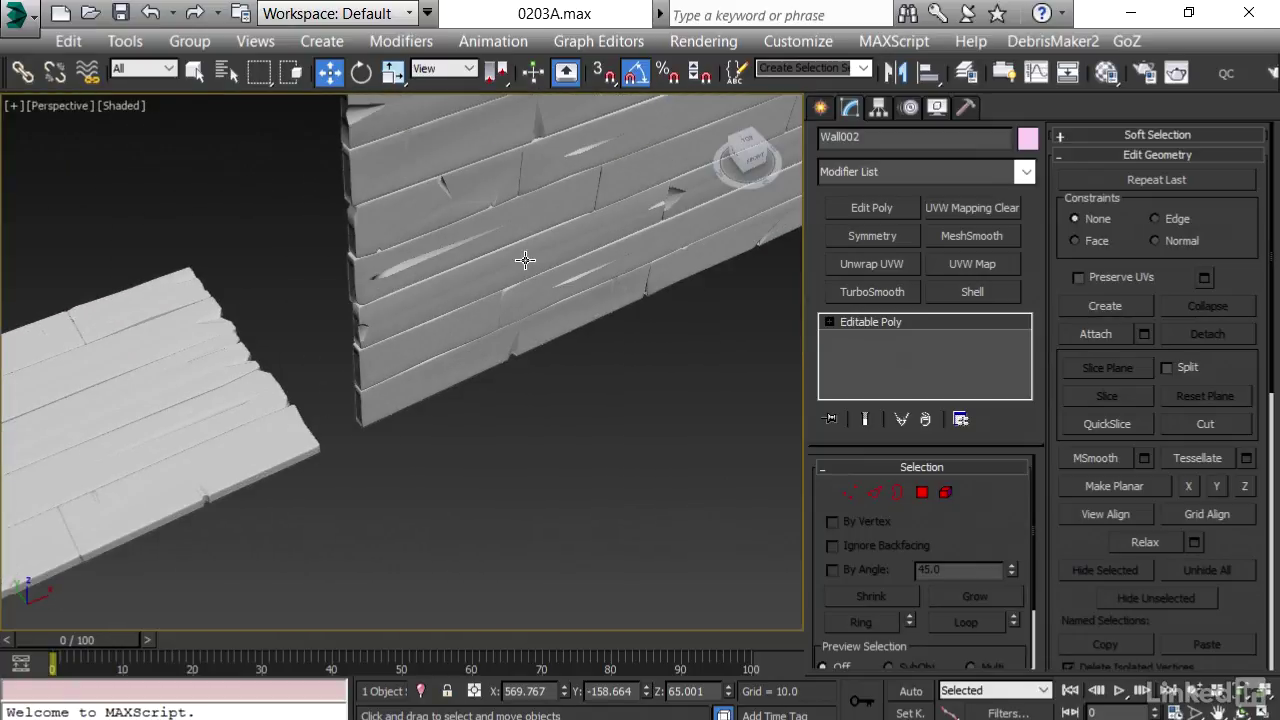
scroll(525, 260, "down", 5)
middle_click_drag(530, 250, 360, 250)
scroll(375, 234, "up", 5)
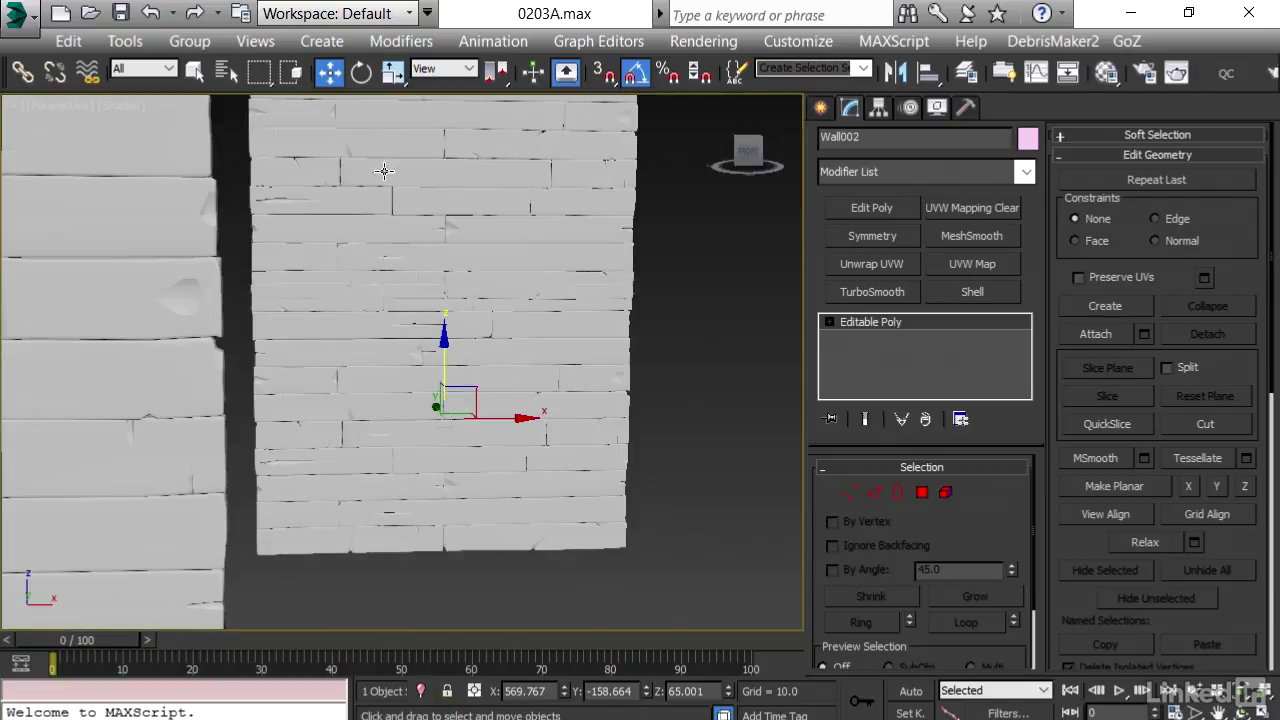
scroll(362, 271, "down", 3)
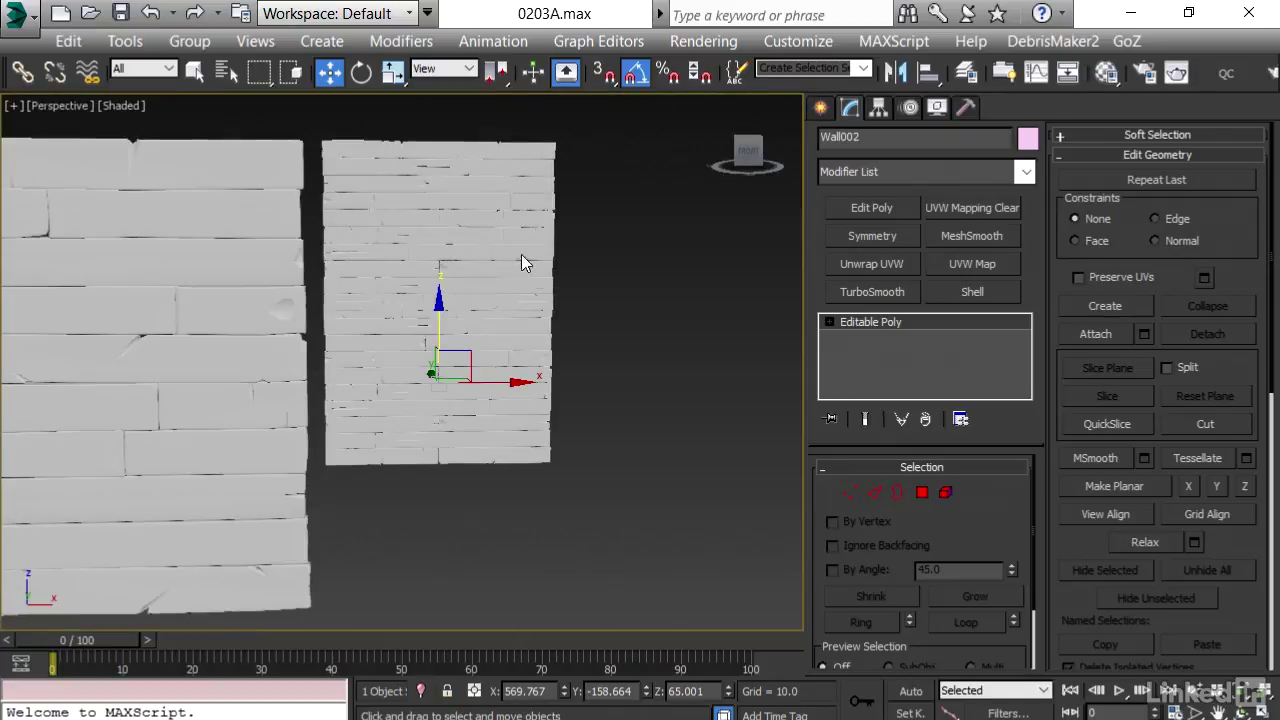
Delete both small wall copies beside the upright plank wall
left_click_drag(440, 528, 440, 528)
key("Delete")
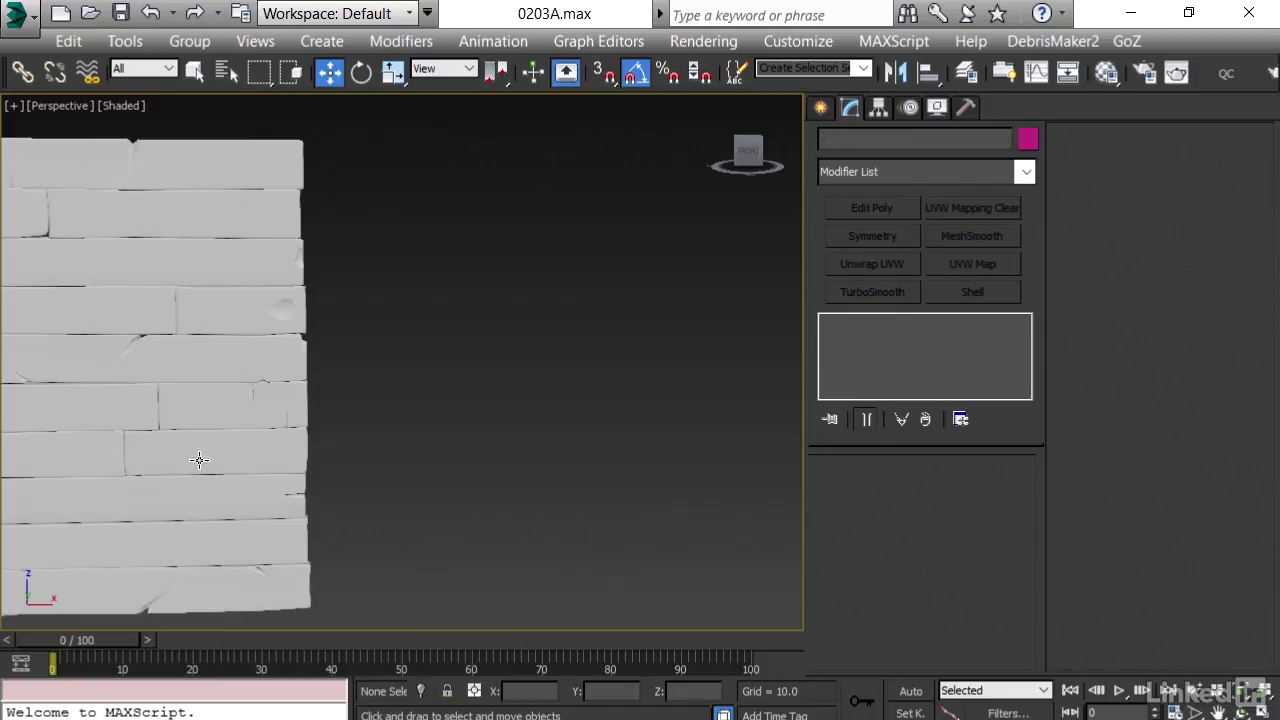
middle_click_drag(177, 457, 268, 418)
scroll(268, 418, "down", 5)
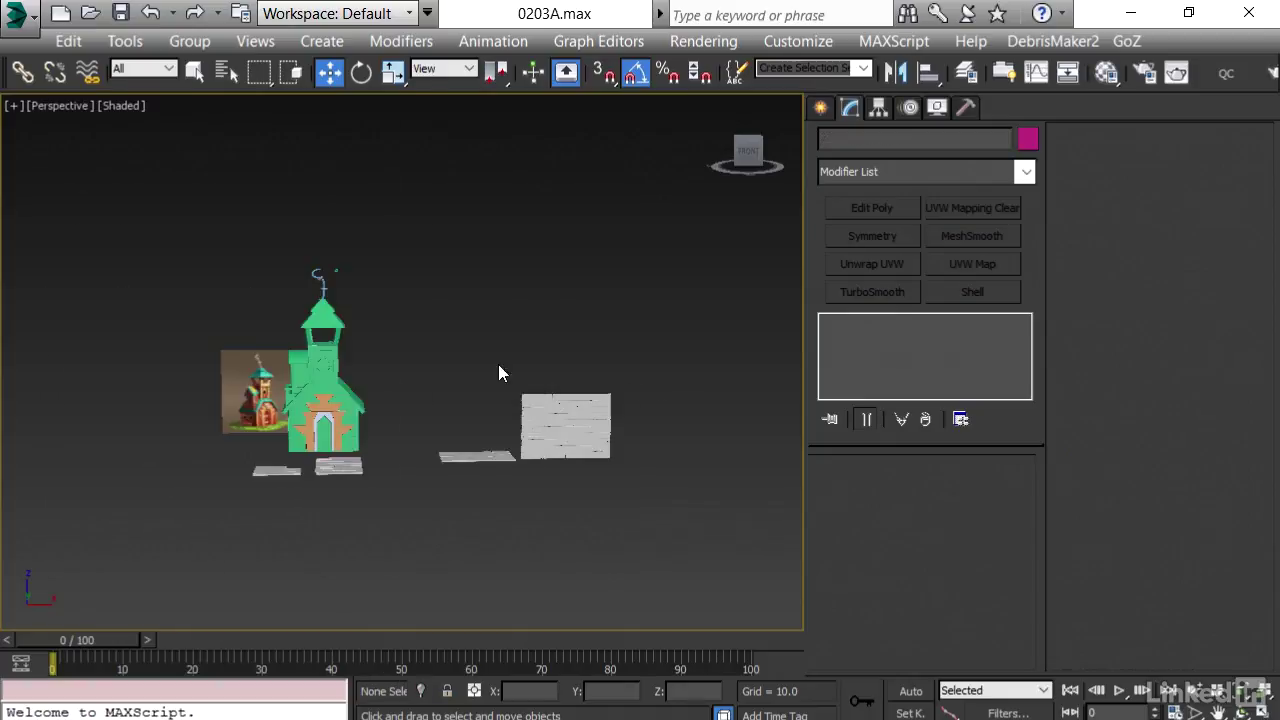
Examine the full tower in the concept image, comparing the plank sizes on its different wall sections
scroll(173, 416, "up", 4)
scroll(333, 425, "up", 4)
middle_click_drag(333, 425, 609, 410, "alt")
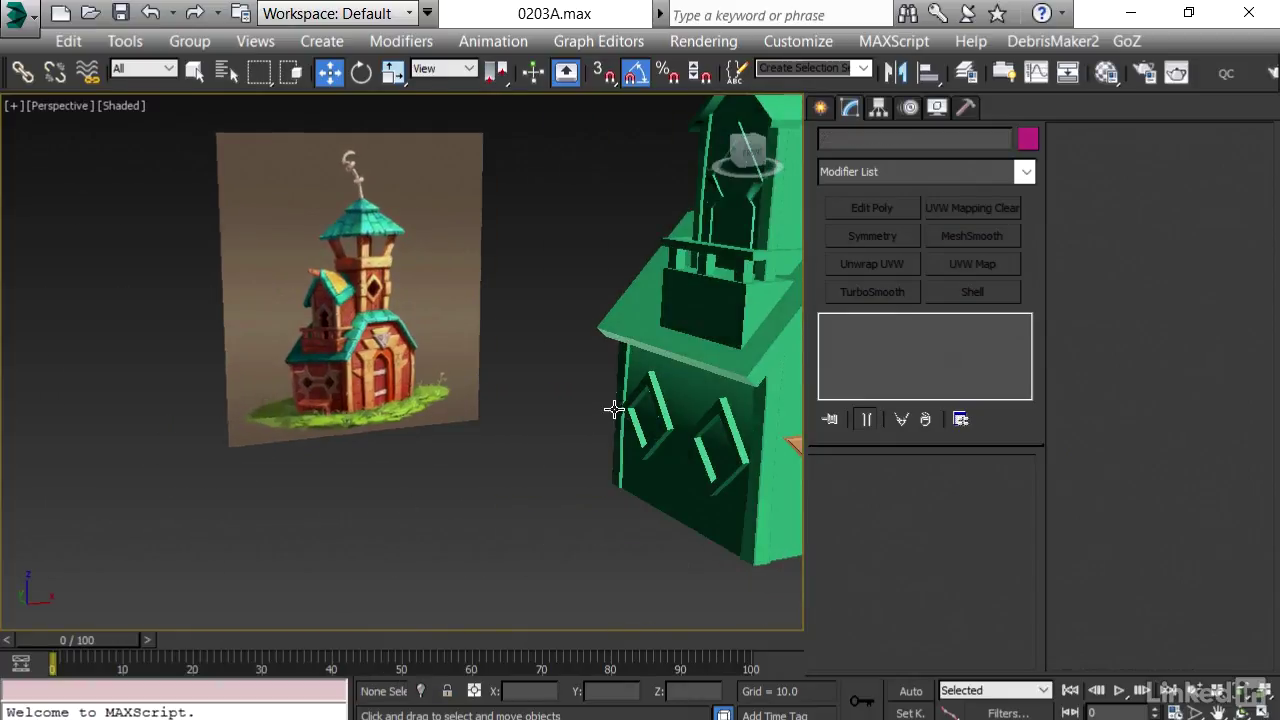
scroll(349, 263, "up", 3)
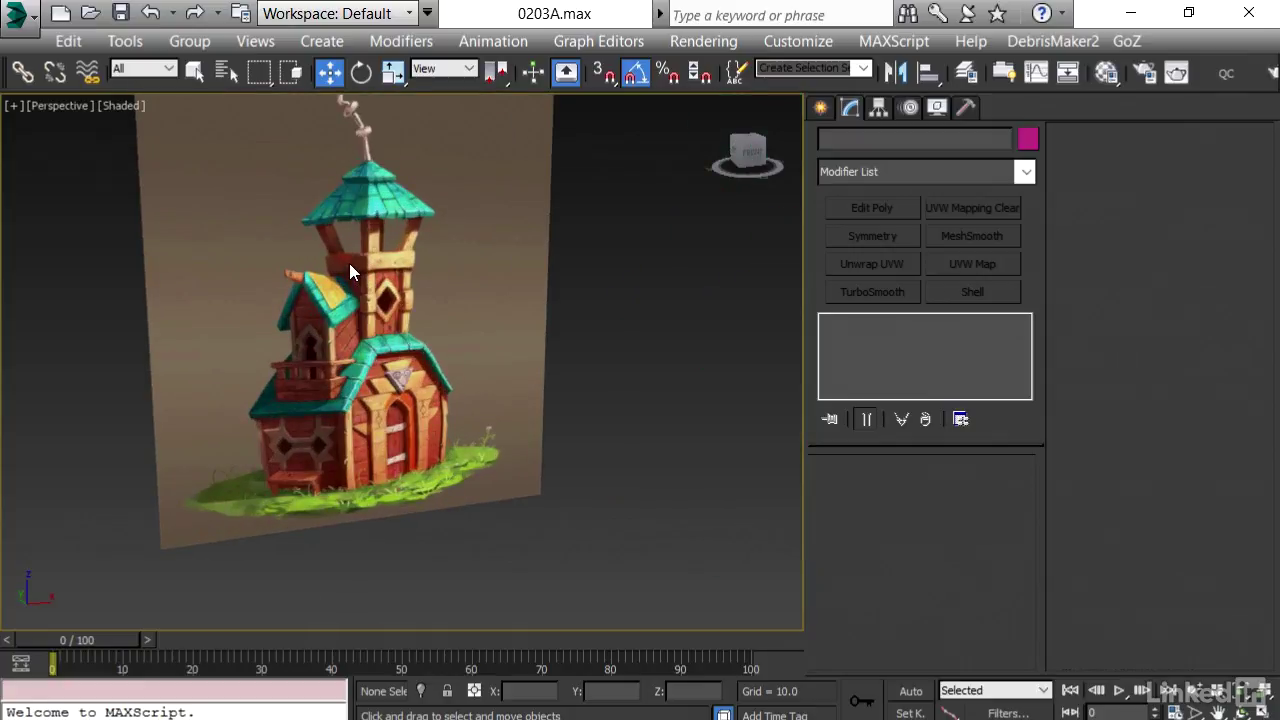
scroll(349, 263, "up", 2)
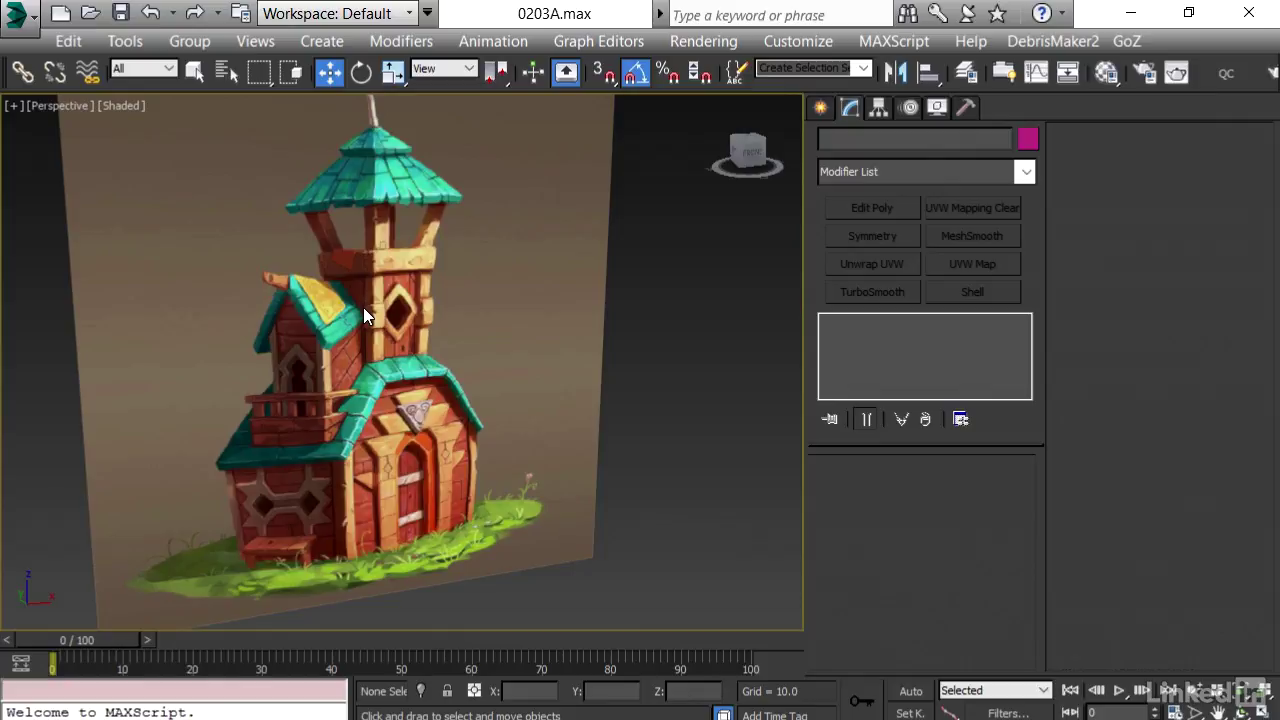
Select the upright plank wall and check its mesh with the edge display switched on and off again
scroll(372, 308, "down", 6)
middle_click_drag(556, 374, 374, 367)
middle_click_drag(649, 422, 678, 482, "alt")
middle_click_drag(678, 482, 341, 482)
scroll(479, 474, "up", 4)
middle_click_drag(458, 362, 453, 428, "alt")
middle_click_drag(522, 354, 418, 361)
scroll(492, 343, "up", 5)
scroll(492, 343, "down", 3)
left_click(418, 361)
key("F4")
key("F4")
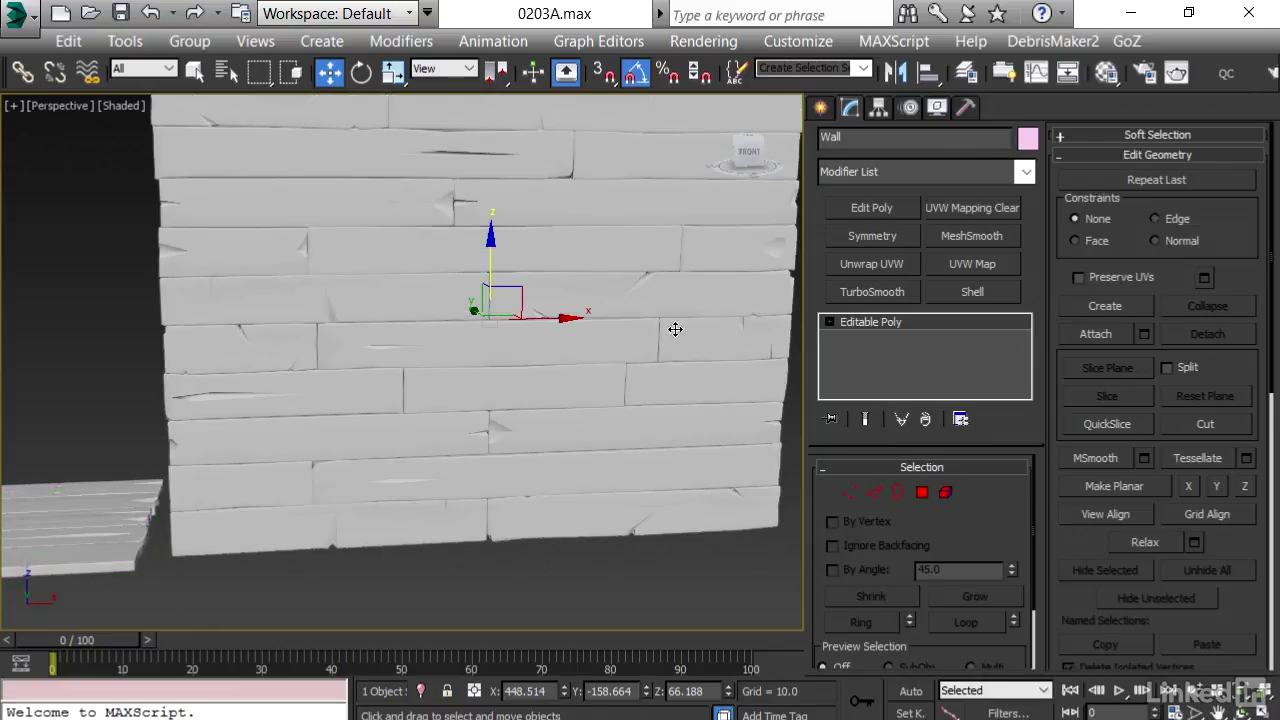
Examine the cracks, notches and seams across the rows of the upright plank wall
middle_click_drag(506, 179, 500, 289)
scroll(394, 257, "up", 3)
scroll(224, 399, "down", 6)
scroll(282, 339, "up", 8)
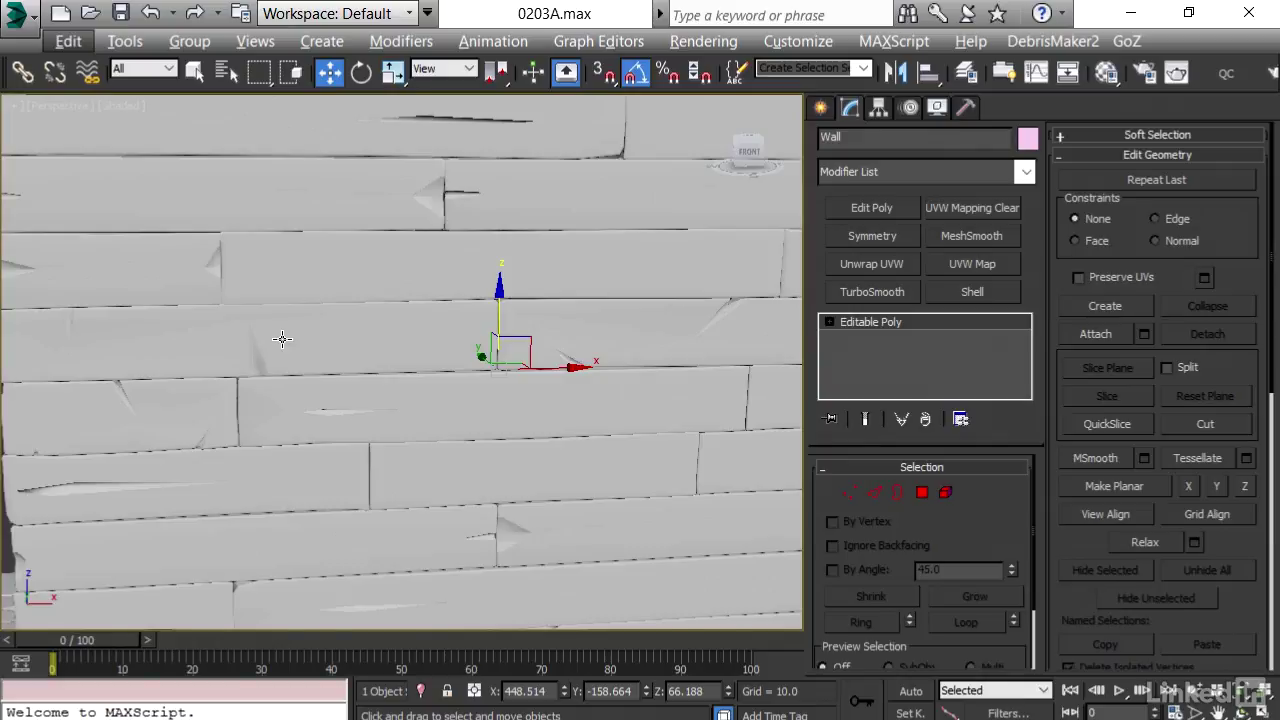
scroll(282, 339, "down", 3)
middle_click_drag(283, 531, 325, 463)
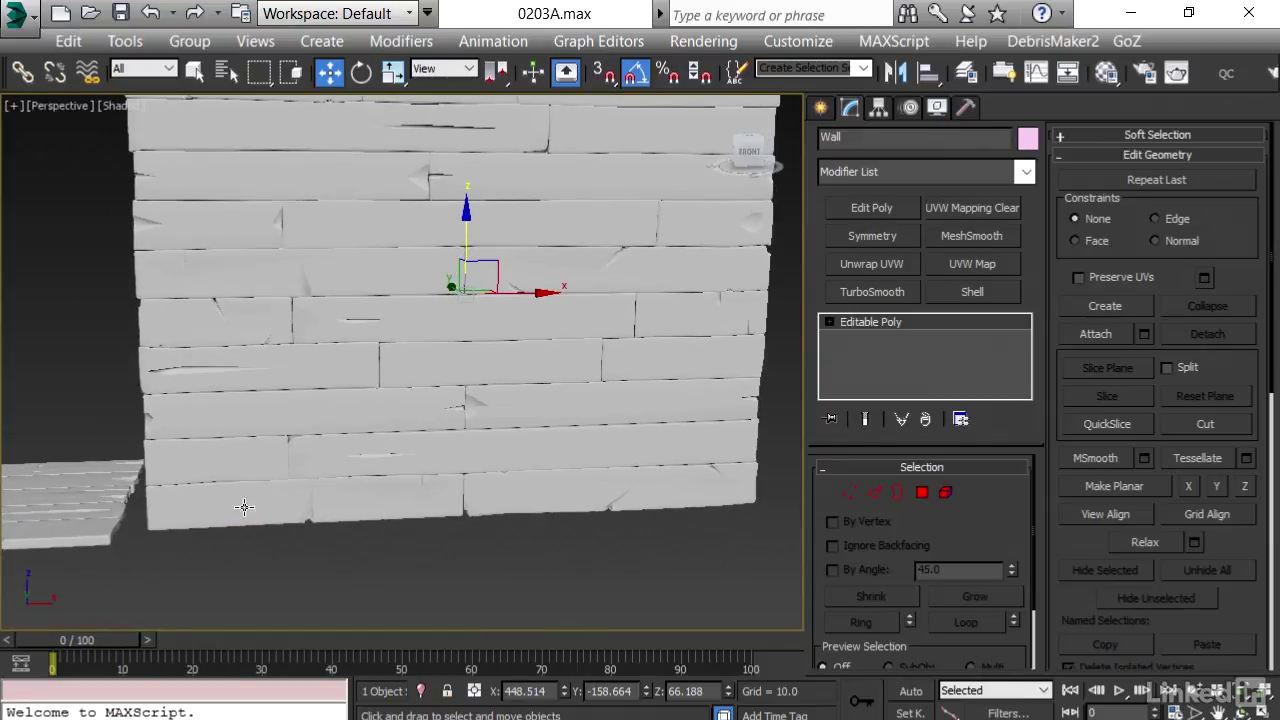
scroll(189, 376, "up", 2)
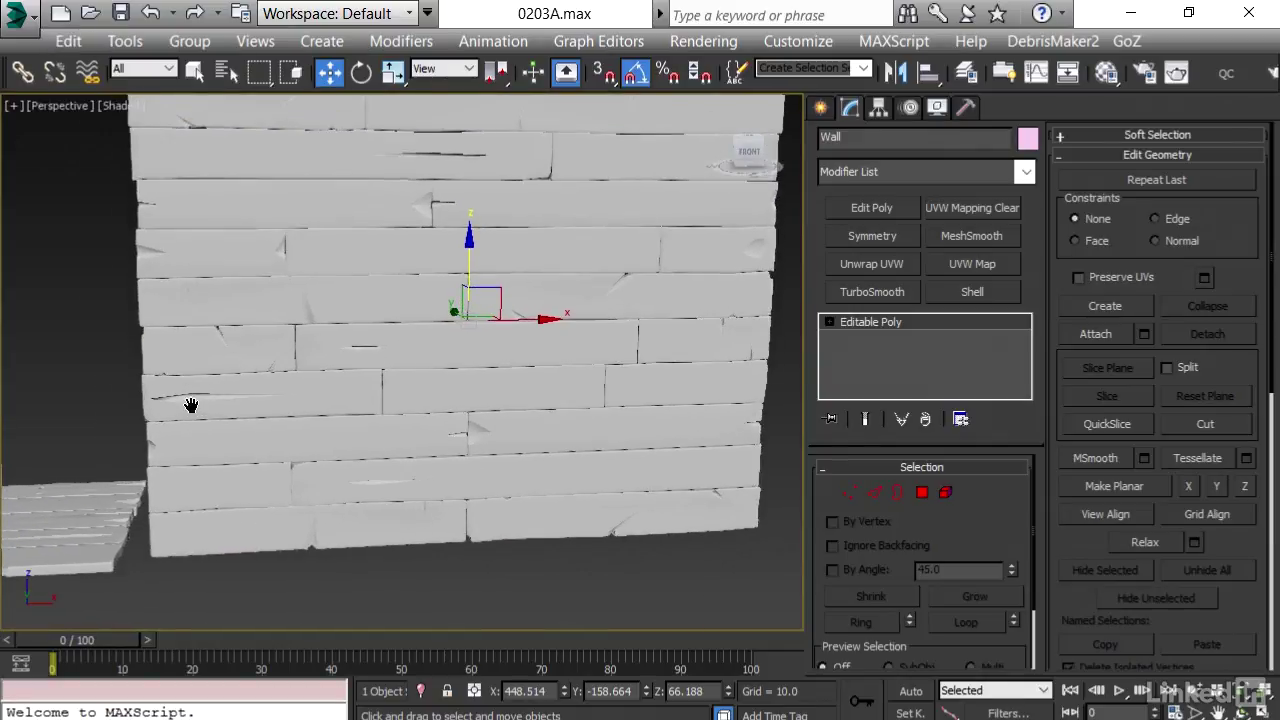
scroll(191, 409, "down", 1)
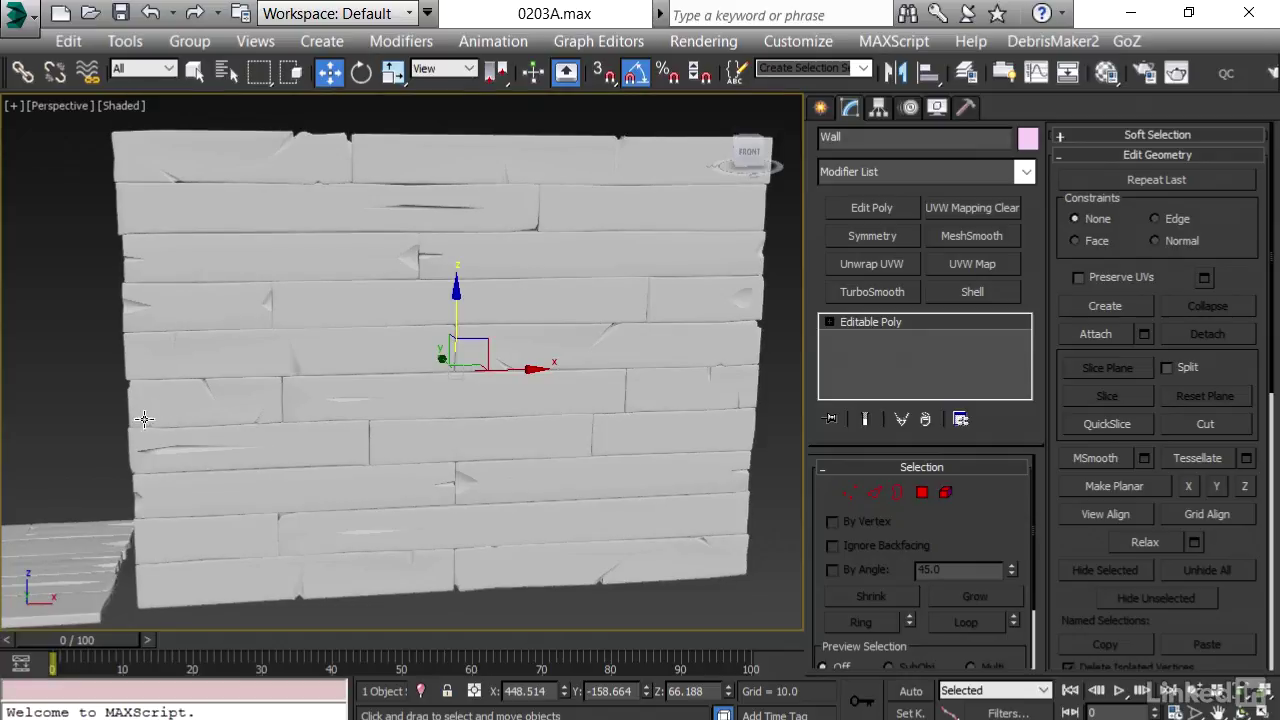
middle_click_drag(527, 347, 424, 357)
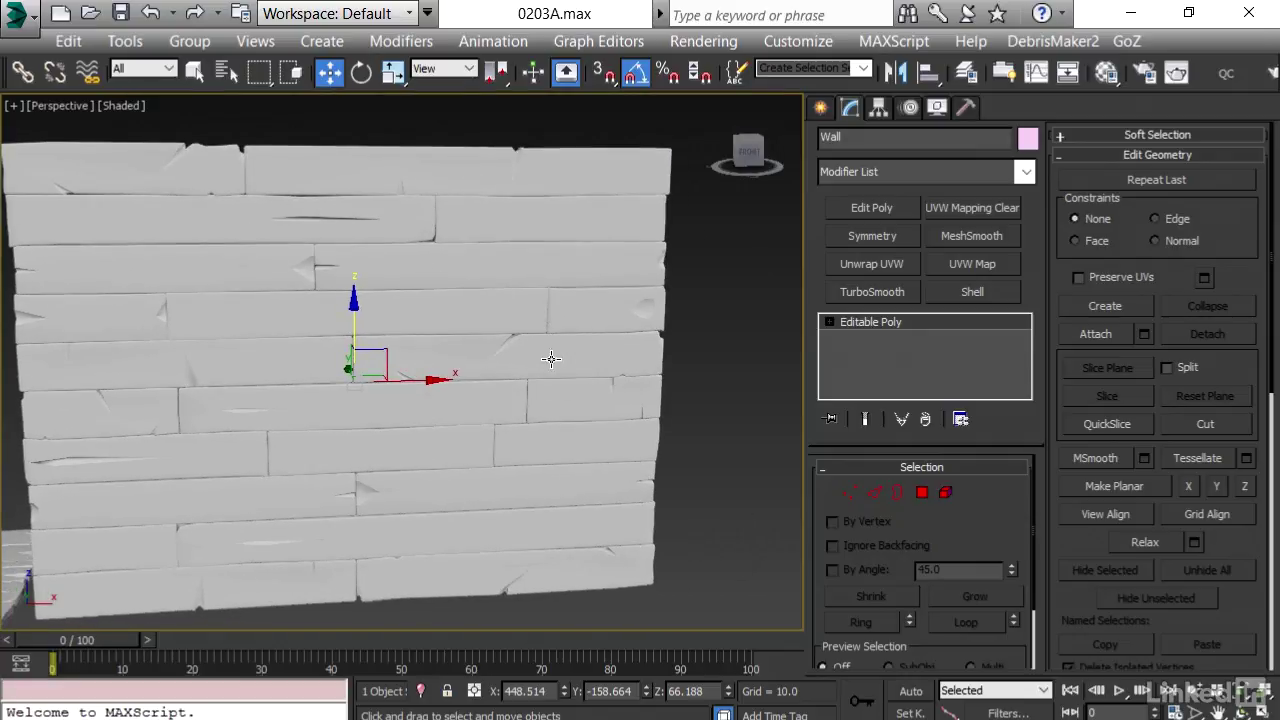
middle_click_drag(284, 487, 291, 457)
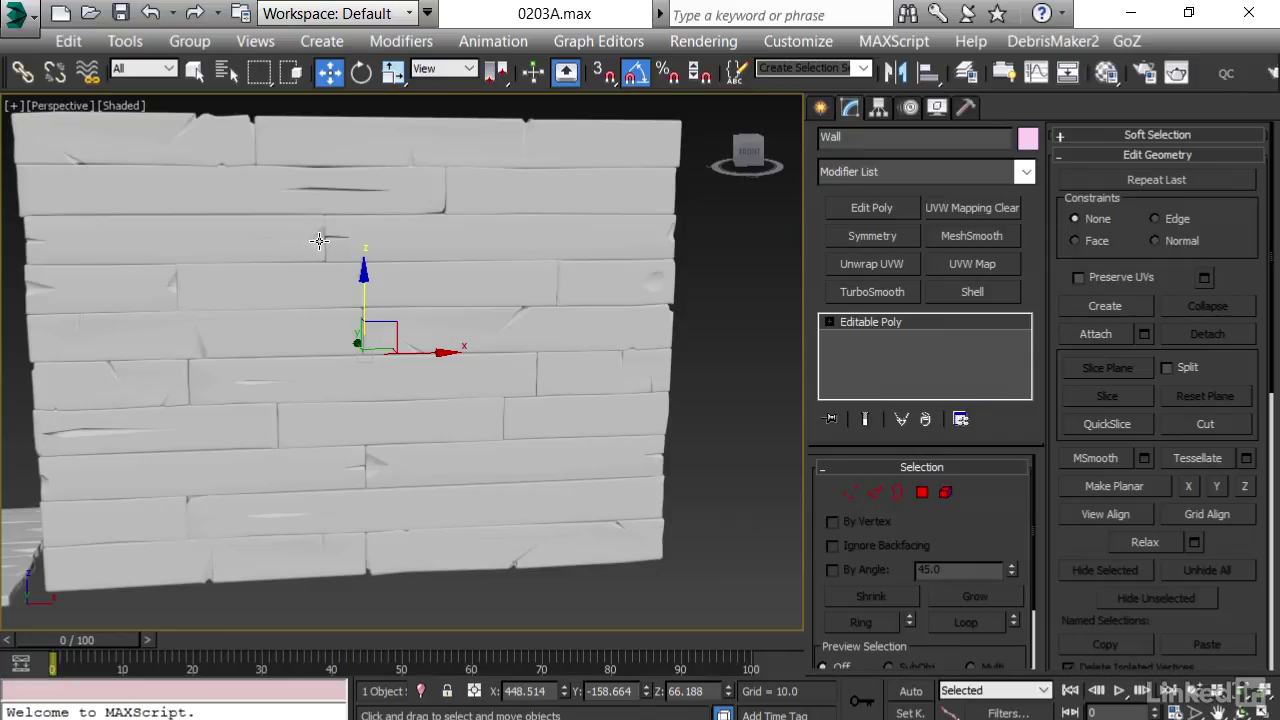
Narrow and lengthen the notch beside the seam in the wall's third plank row by moving its vertices
scroll(318, 242, "up", 5)
left_click(849, 492)
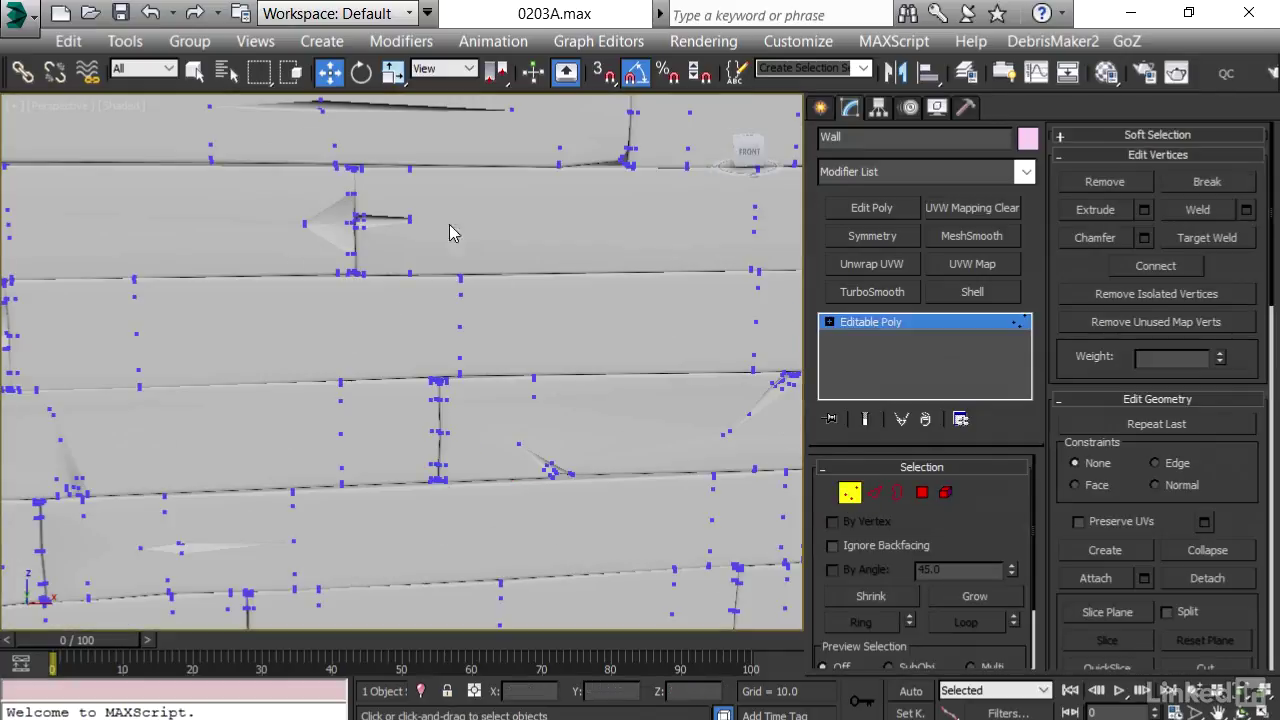
left_click(350, 194)
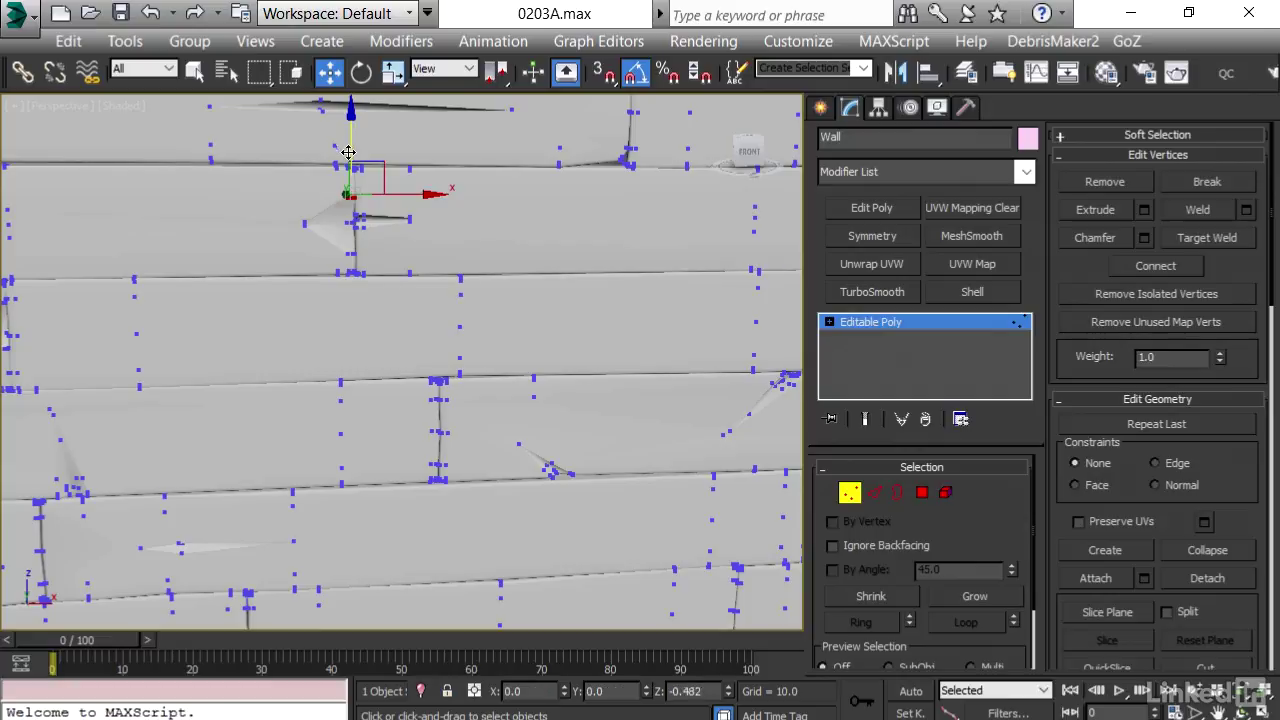
left_click_drag(349, 155, 350, 163)
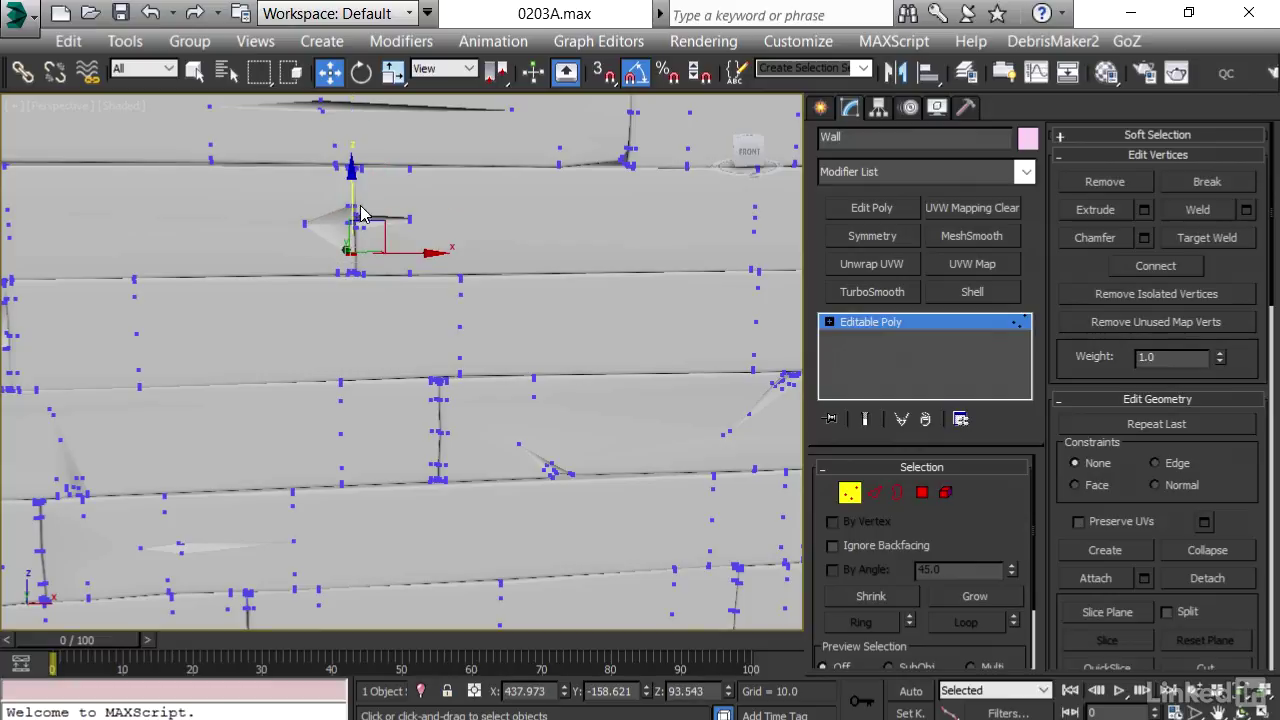
left_click(344, 250)
mouse_move(344, 240)
left_mouse_down()
mouse_move(364, 261)
mouse_move(351, 216)
left_mouse_up()
left_click_drag(253, 208, 285, 223)
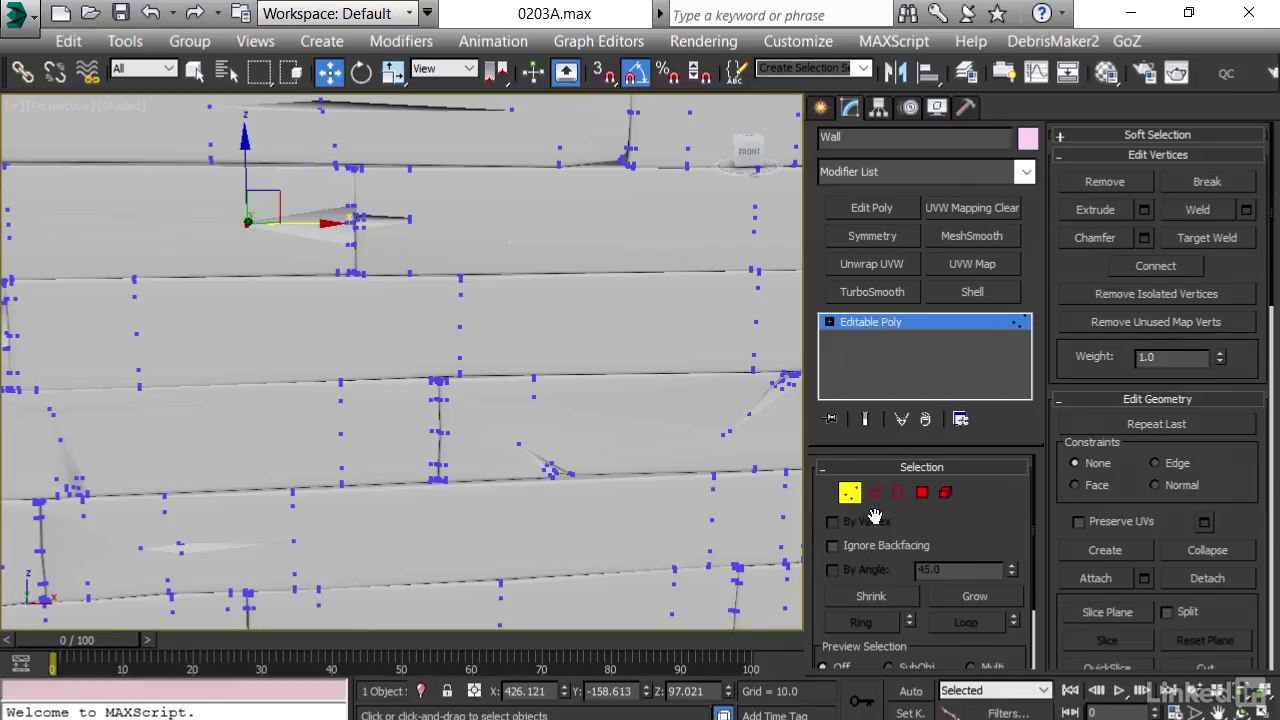
left_click(847, 502)
scroll(449, 378, "down", 7)
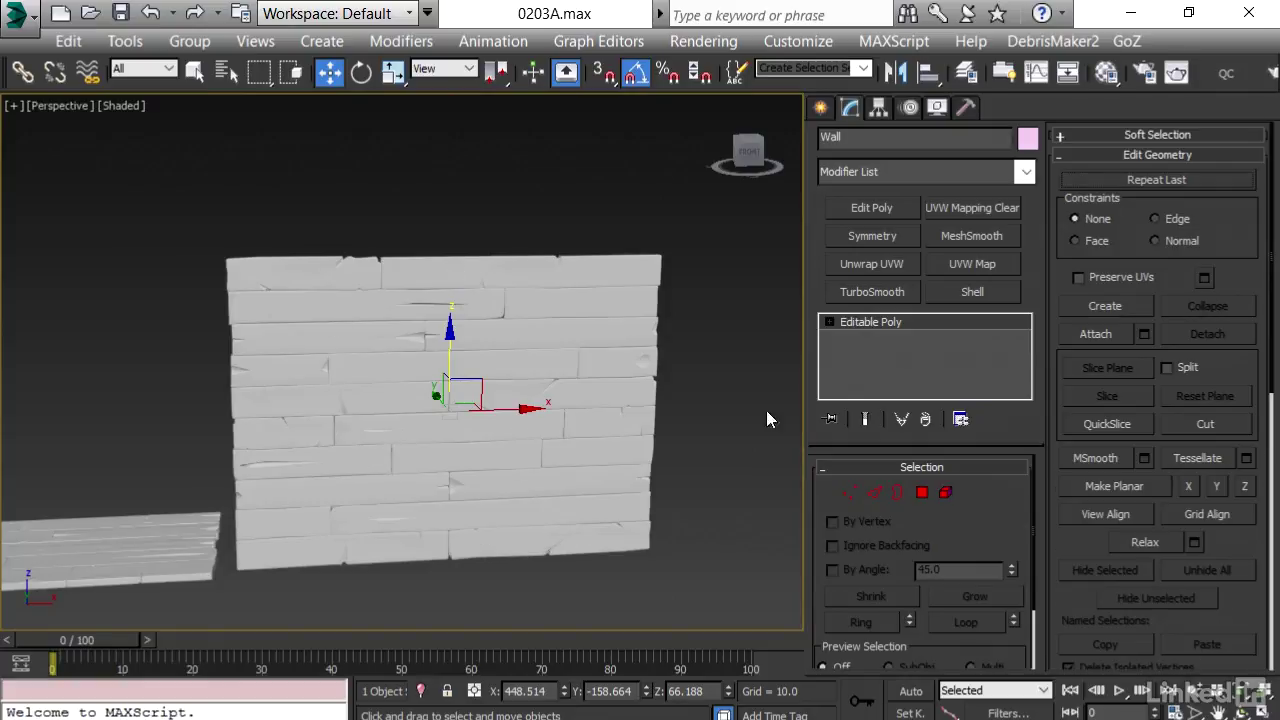
Check the wall's Attach List of scene objects and close it without attaching anything
left_click(1144, 334)
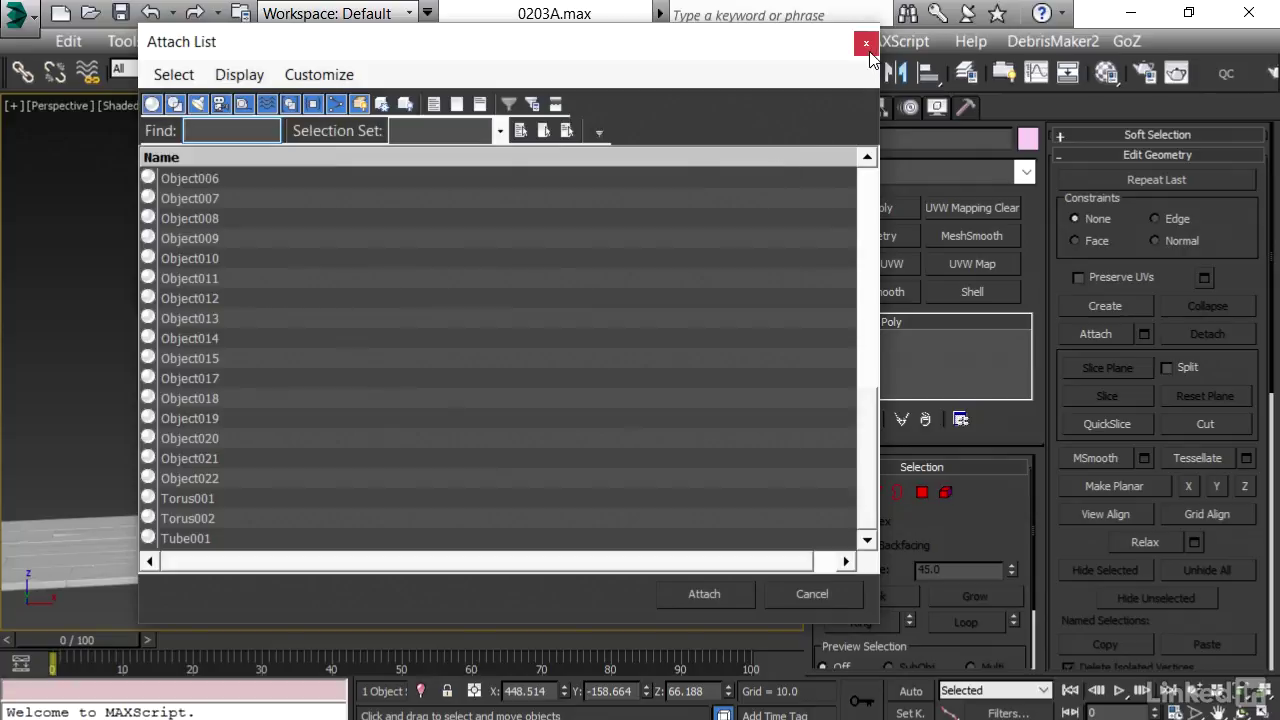
left_click(866, 44)
scroll(510, 422, "down", 1)
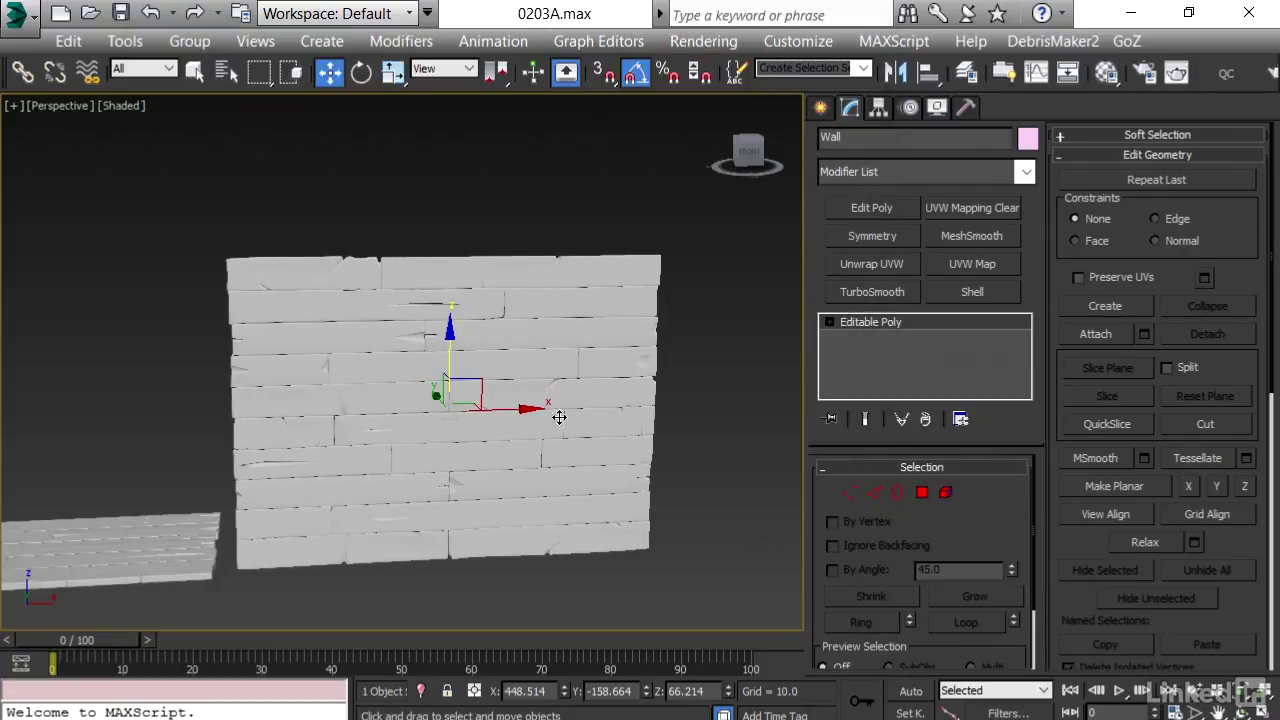
scroll(84, 507, "down", 4)
middle_click_drag(84, 507, 280, 480)
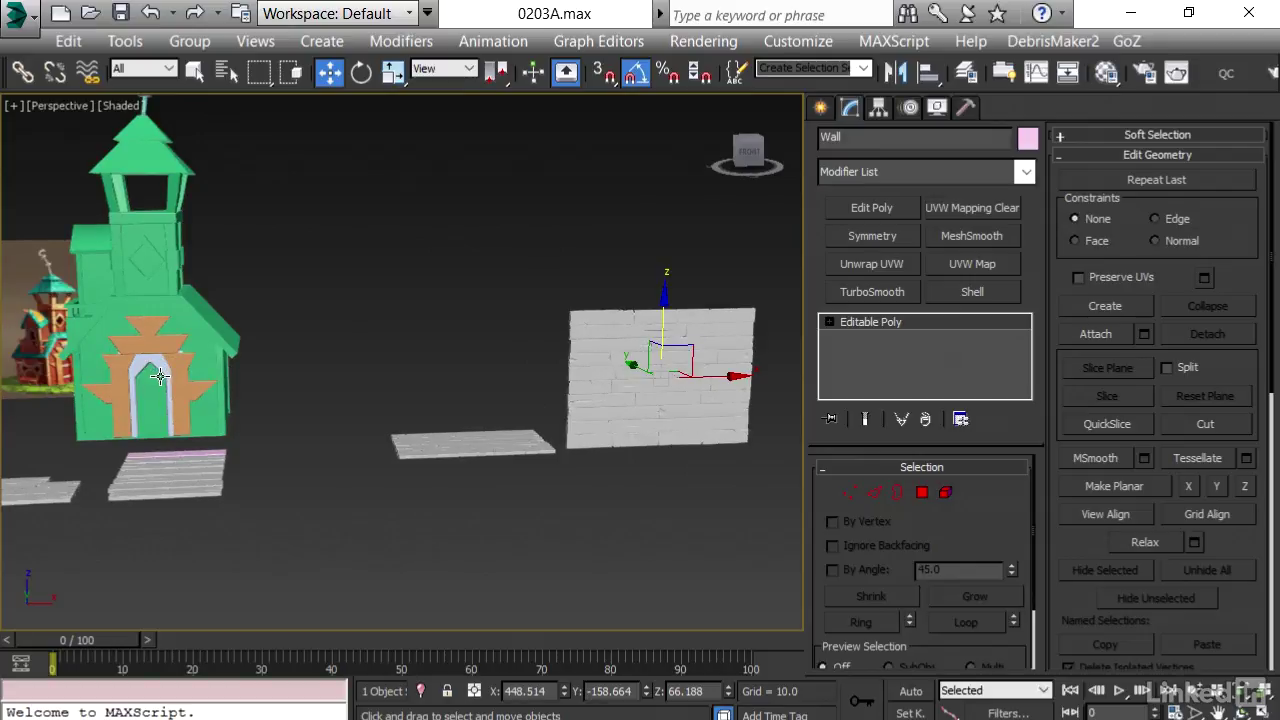